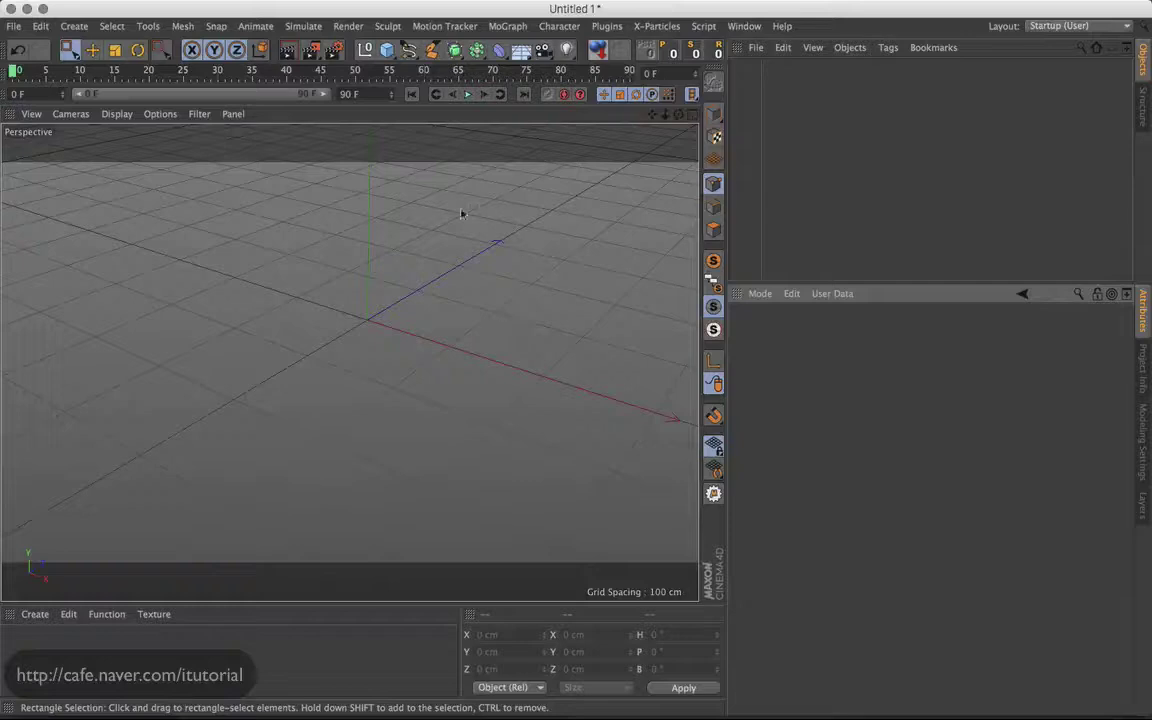
# Step: Add a 400 cm plane and set its width and height segments to 5
pyautogui.keyDown('alt'); pyautogui.moveTo(432, 314); pyautogui.dragTo(438, 308); pyautogui.keyUp('alt')
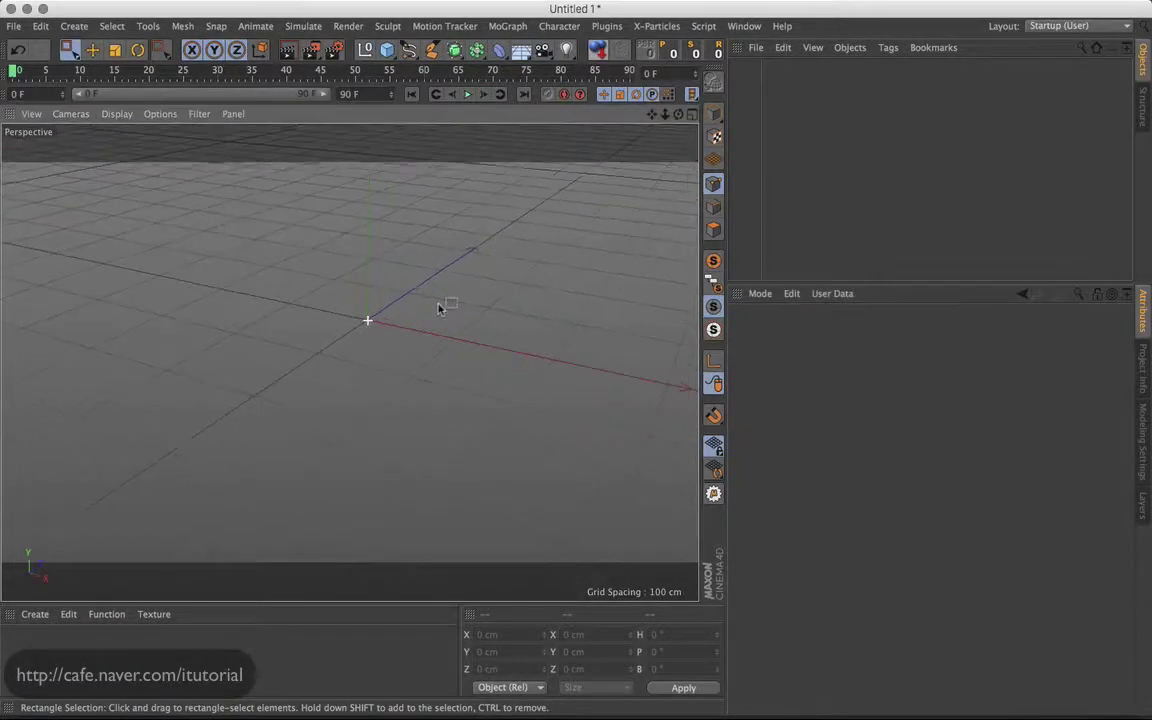
pyautogui.moveTo(387, 49)
pyautogui.mouseDown()
pyautogui.moveTo(508, 80)
pyautogui.moveTo(512, 101)
pyautogui.mouseUp()
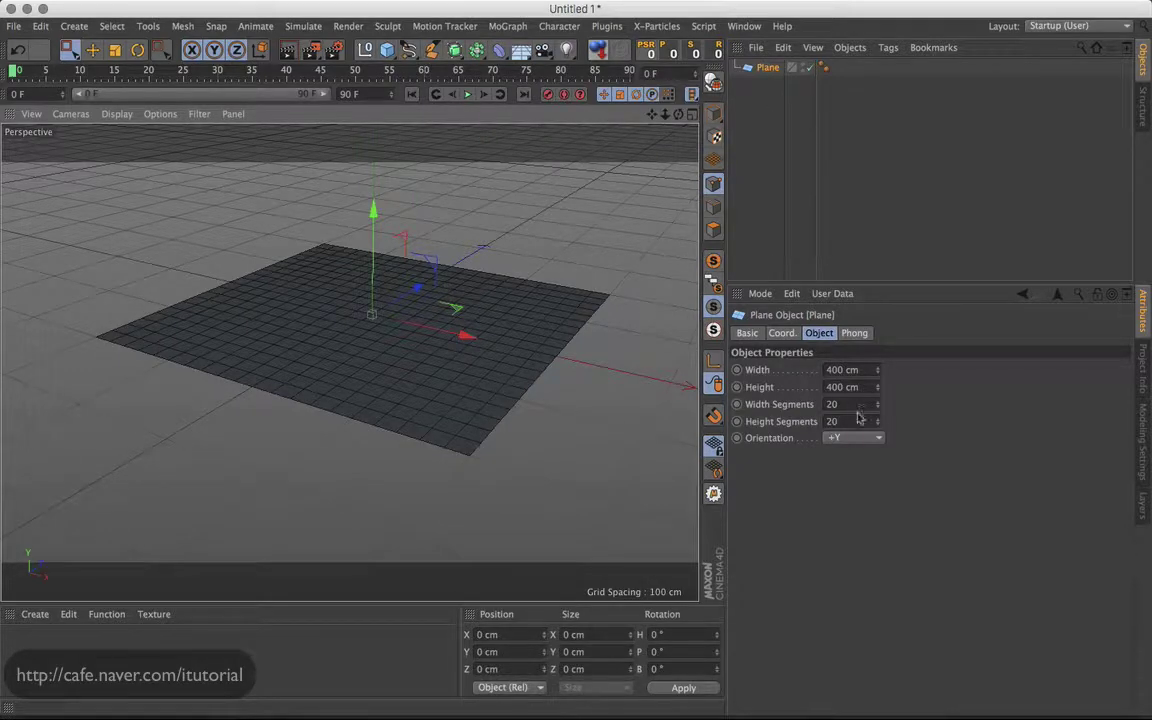
pyautogui.click(840, 404)
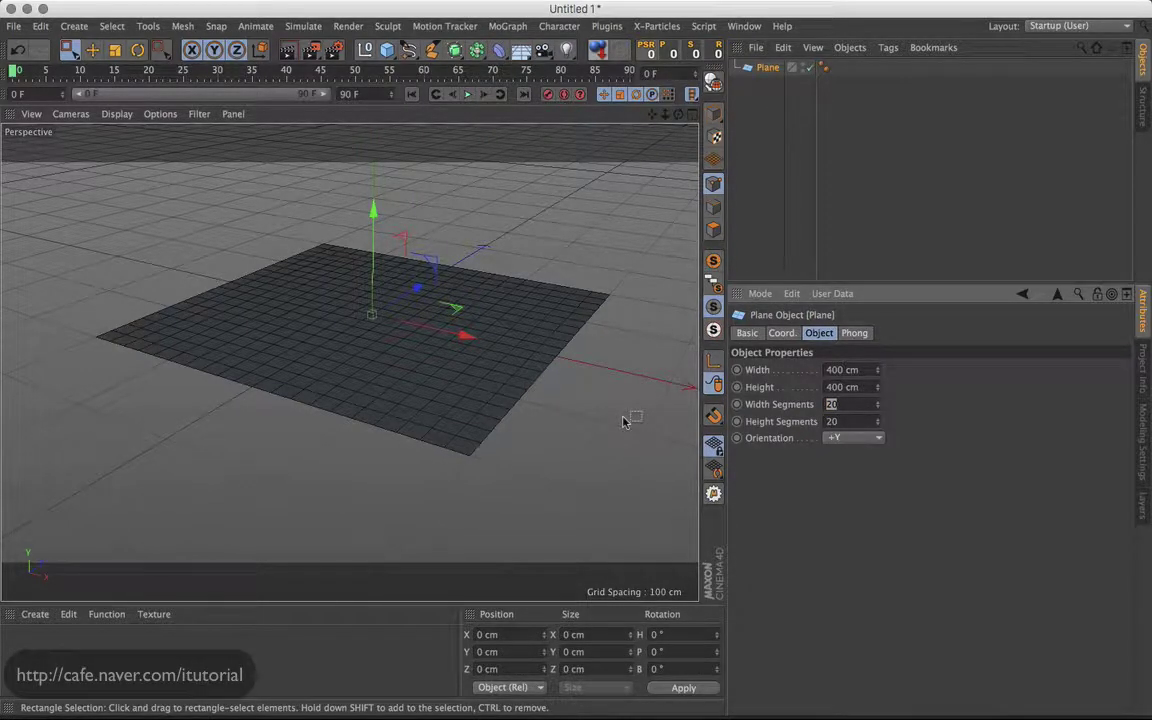
pyautogui.write('10')
pyautogui.press('Tab')
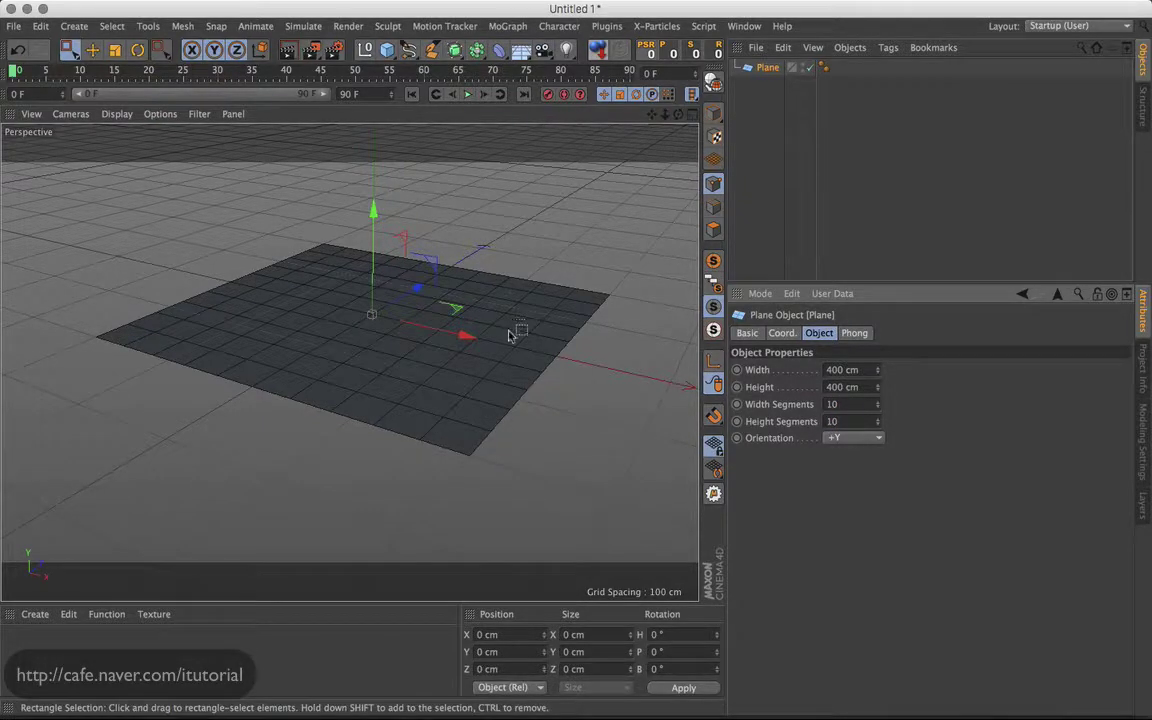
pyautogui.moveTo(514, 334)
pyautogui.keyDown('alt'); pyautogui.mouseDown()
pyautogui.moveTo(493, 350)
pyautogui.moveTo(500, 362)
pyautogui.mouseUp(); pyautogui.keyUp('alt')
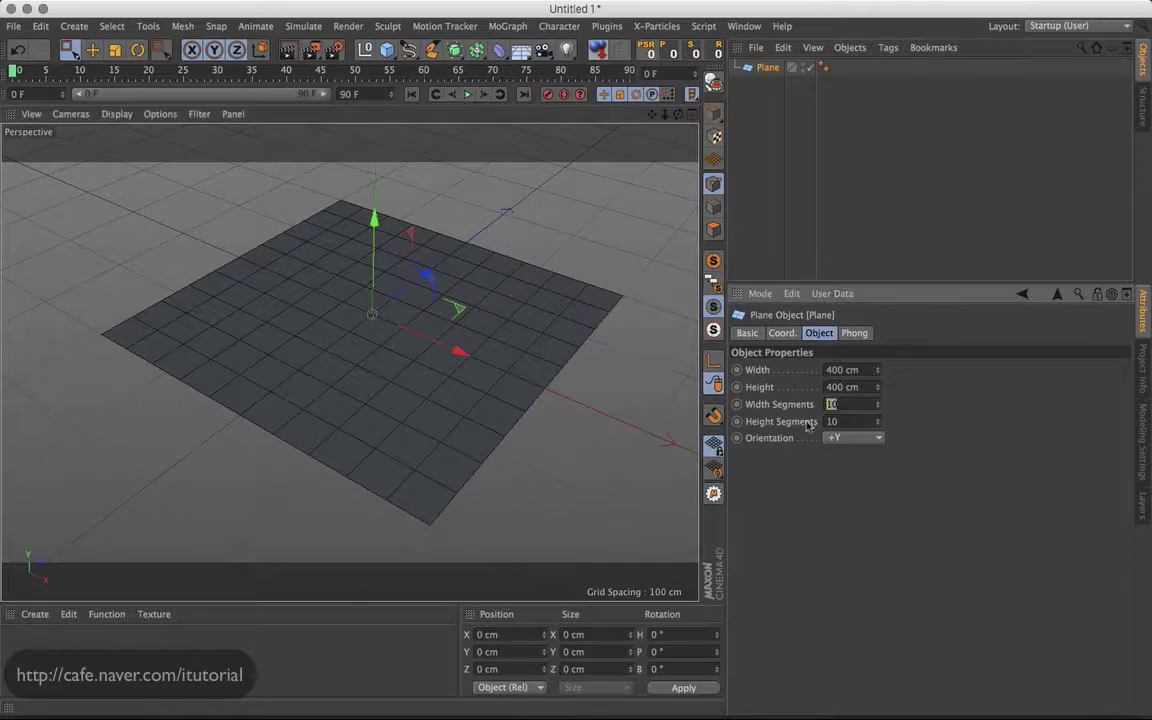
pyautogui.write('5')
pyautogui.press('Return')
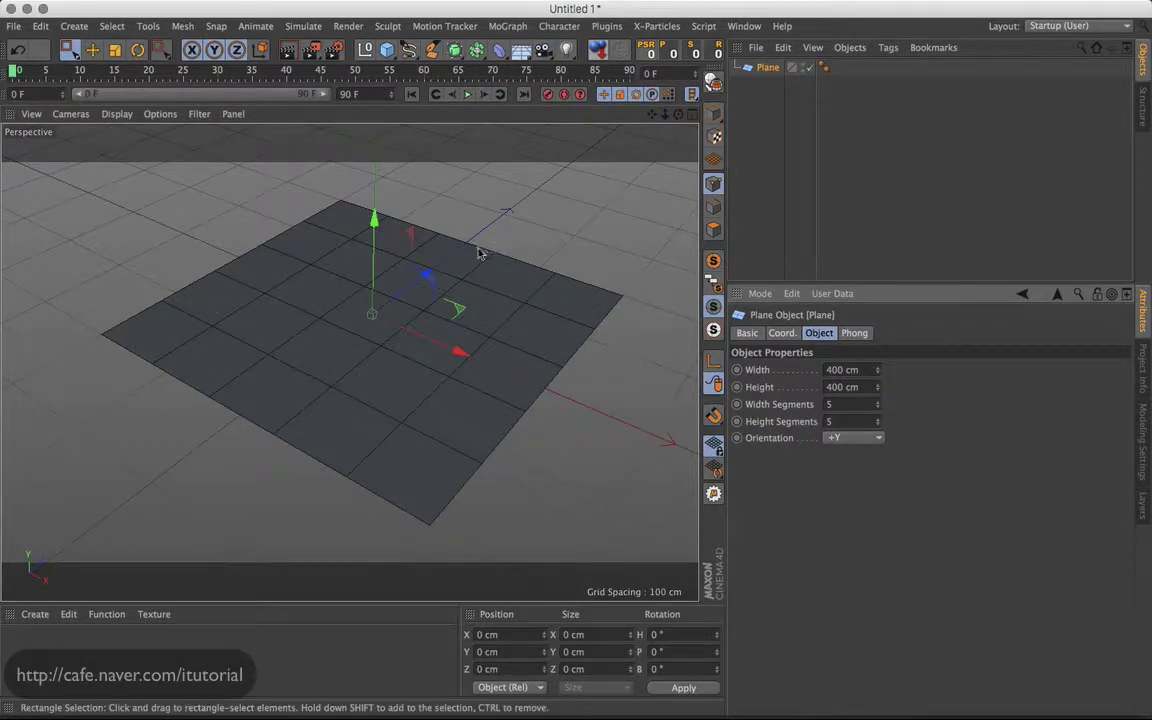
pyautogui.moveTo(507, 329)
pyautogui.keyDown('alt'); pyautogui.mouseDown()
pyautogui.moveTo(492, 318)
pyautogui.moveTo(522, 339)
pyautogui.mouseUp(); pyautogui.keyUp('alt')
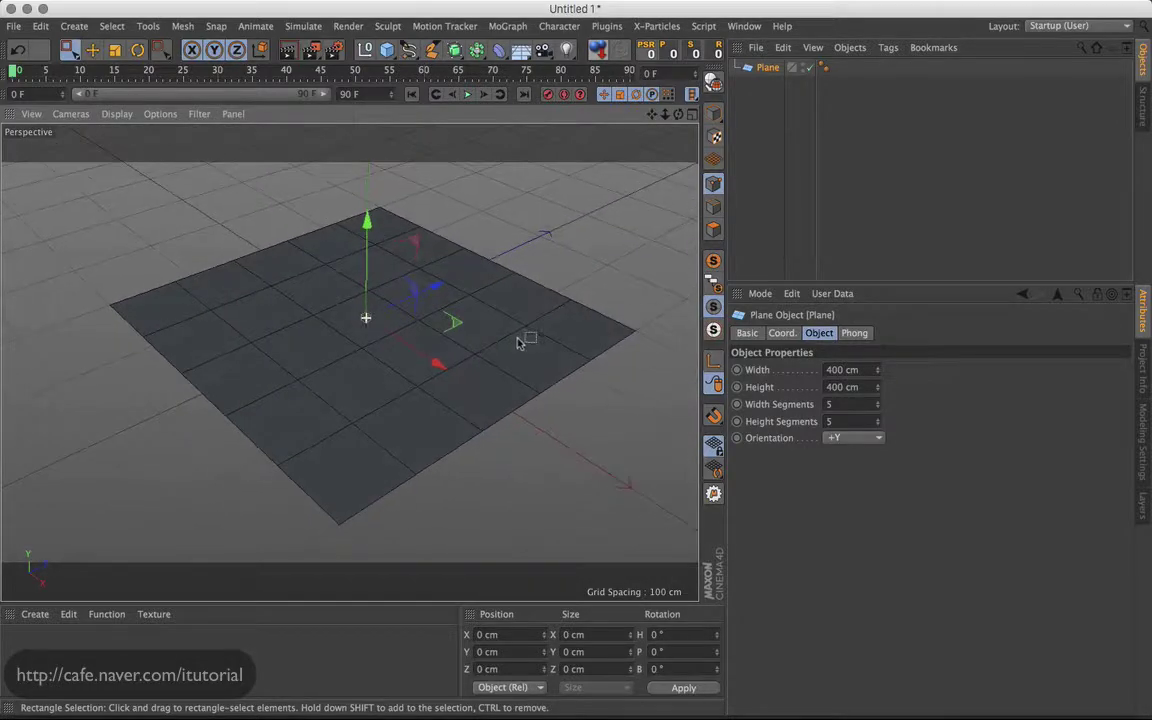
# Step: Make the plane an editable polygon object and switch to Edges mode
pyautogui.click(18, 49)
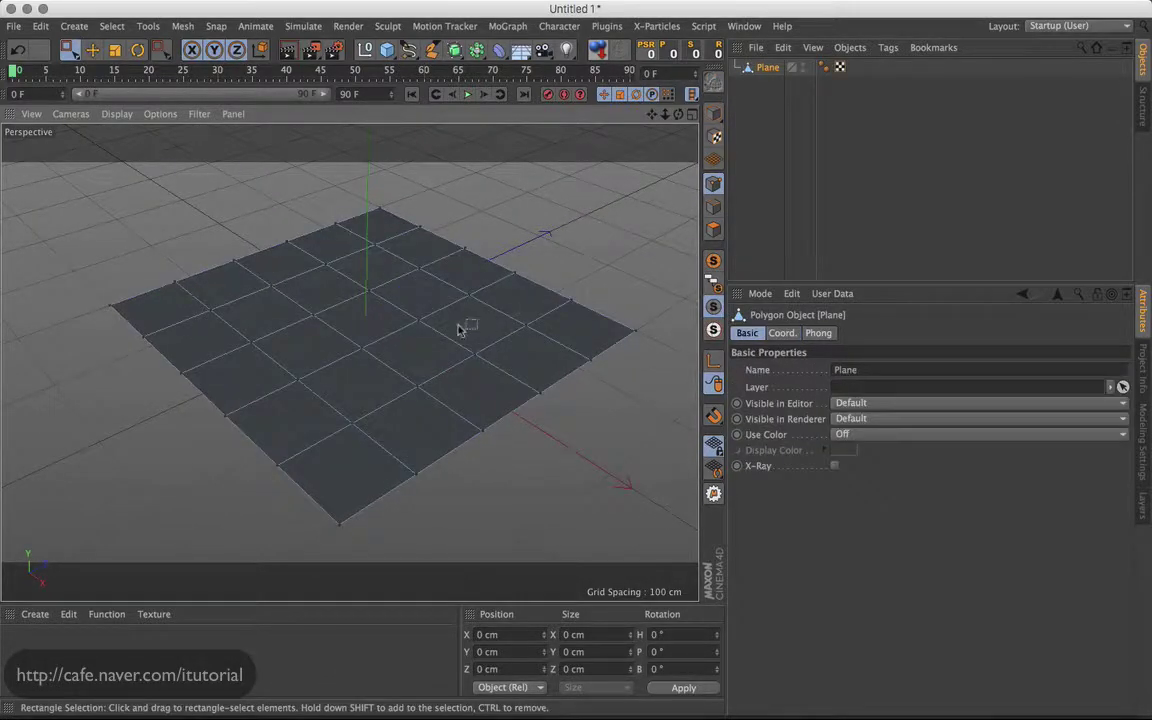
pyautogui.moveTo(459, 330)
pyautogui.keyDown('alt'); pyautogui.mouseDown()
pyautogui.moveTo(501, 327)
pyautogui.moveTo(483, 337)
pyautogui.moveTo(496, 316)
pyautogui.moveTo(399, 334)
pyautogui.mouseUp(); pyautogui.keyUp('alt')
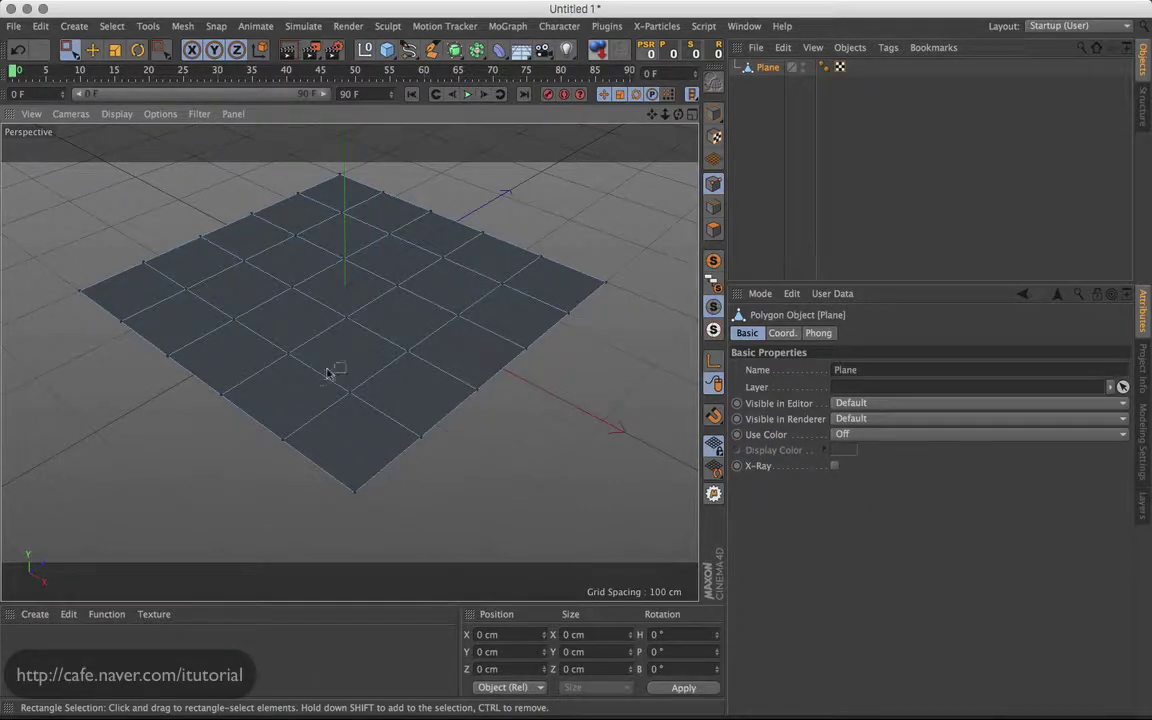
pyautogui.moveTo(527, 293)
pyautogui.keyDown('alt'); pyautogui.mouseDown()
pyautogui.moveTo(506, 301)
pyautogui.moveTo(524, 319)
pyautogui.moveTo(505, 255)
pyautogui.mouseUp(); pyautogui.keyUp('alt')
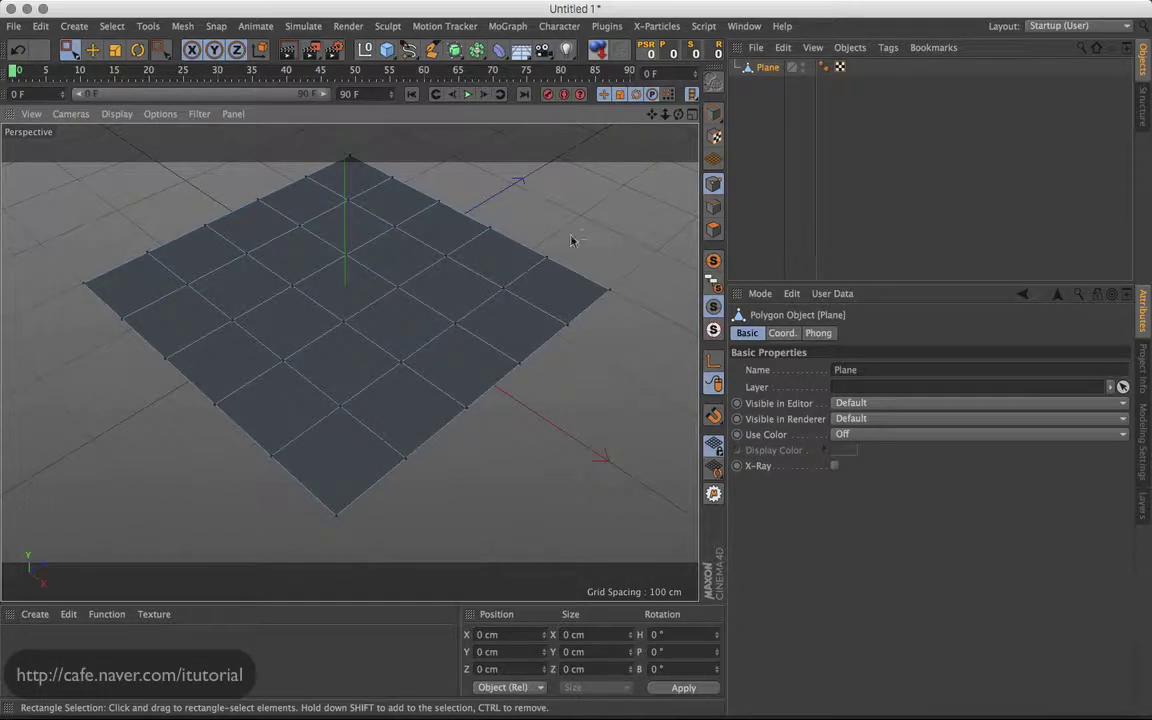
pyautogui.click(713, 207)
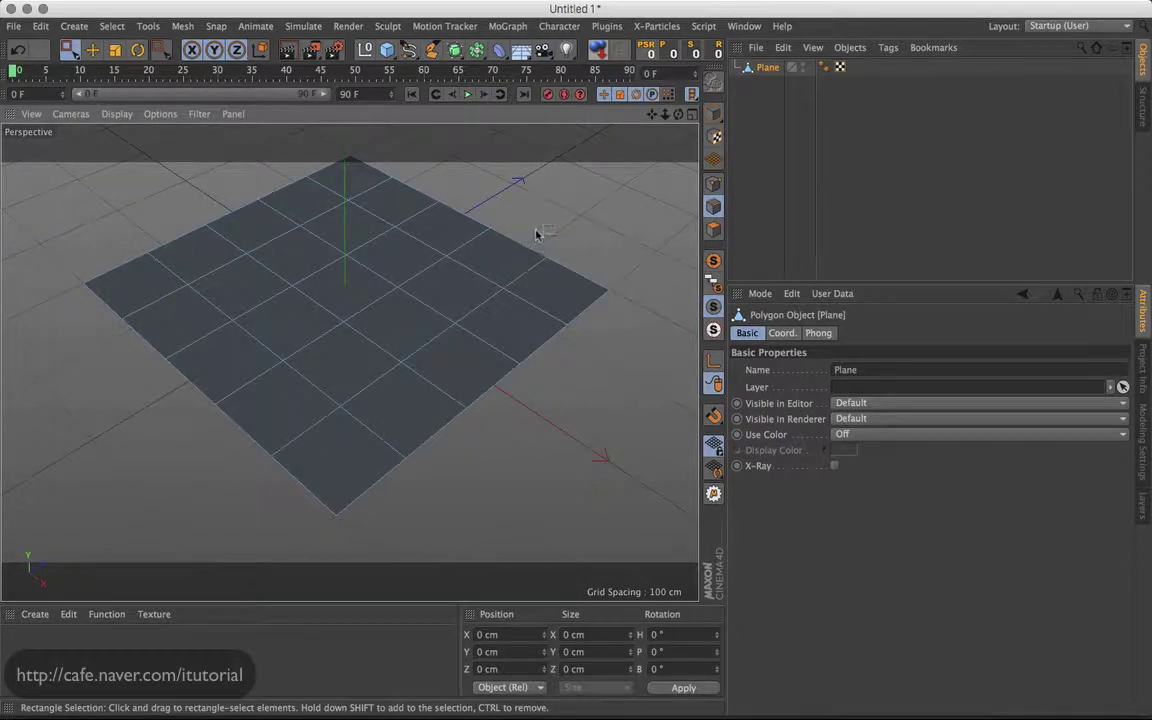
pyautogui.keyDown('alt'); pyautogui.moveTo(496, 272); pyautogui.dragTo(543, 263); pyautogui.keyUp('alt')
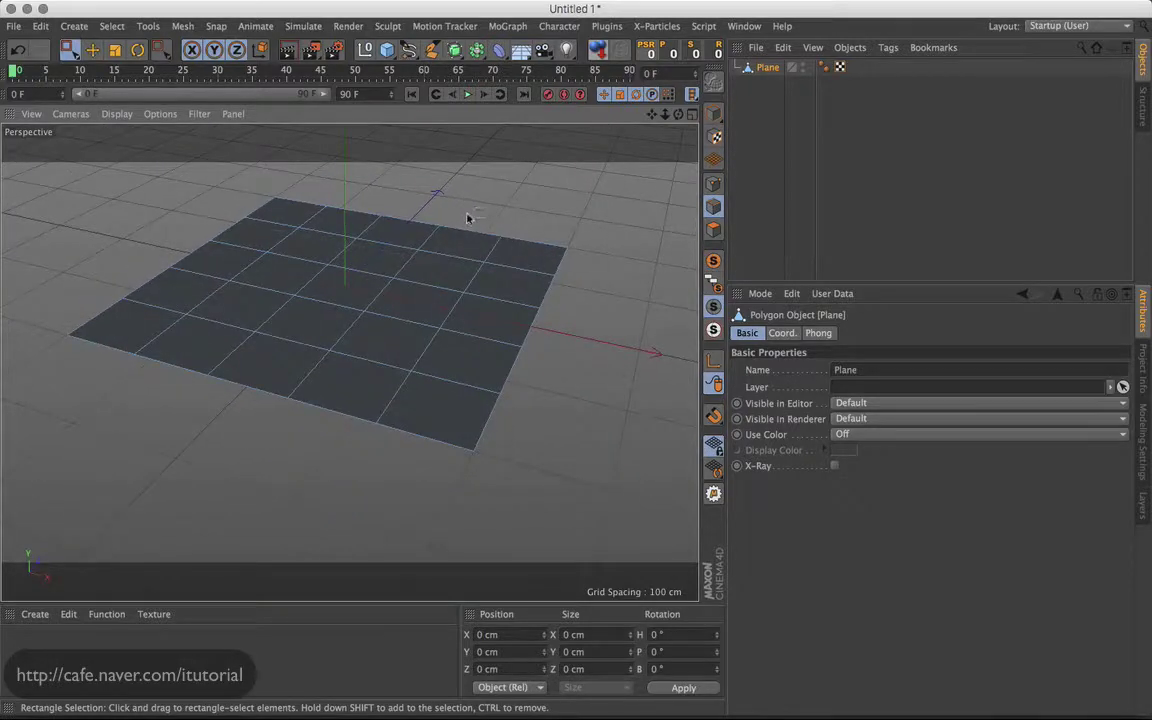
# Step: Shift-select six parallel edges across the plane, undoing any accidental edge moves
pyautogui.click(448, 250)
pyautogui.moveTo(442, 266); pyautogui.dragTo(455, 275)
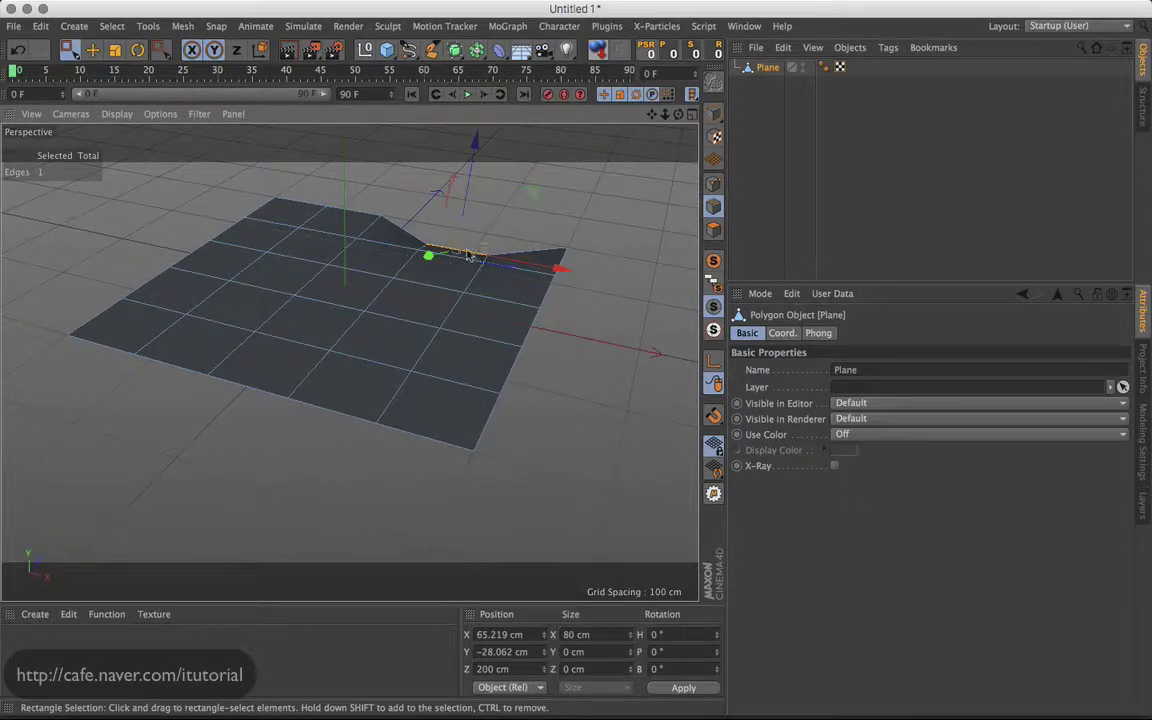
pyautogui.hotkey('ctrl', 'z')
pyautogui.keyDown('shift'); pyautogui.click(334, 413); pyautogui.keyUp('shift')
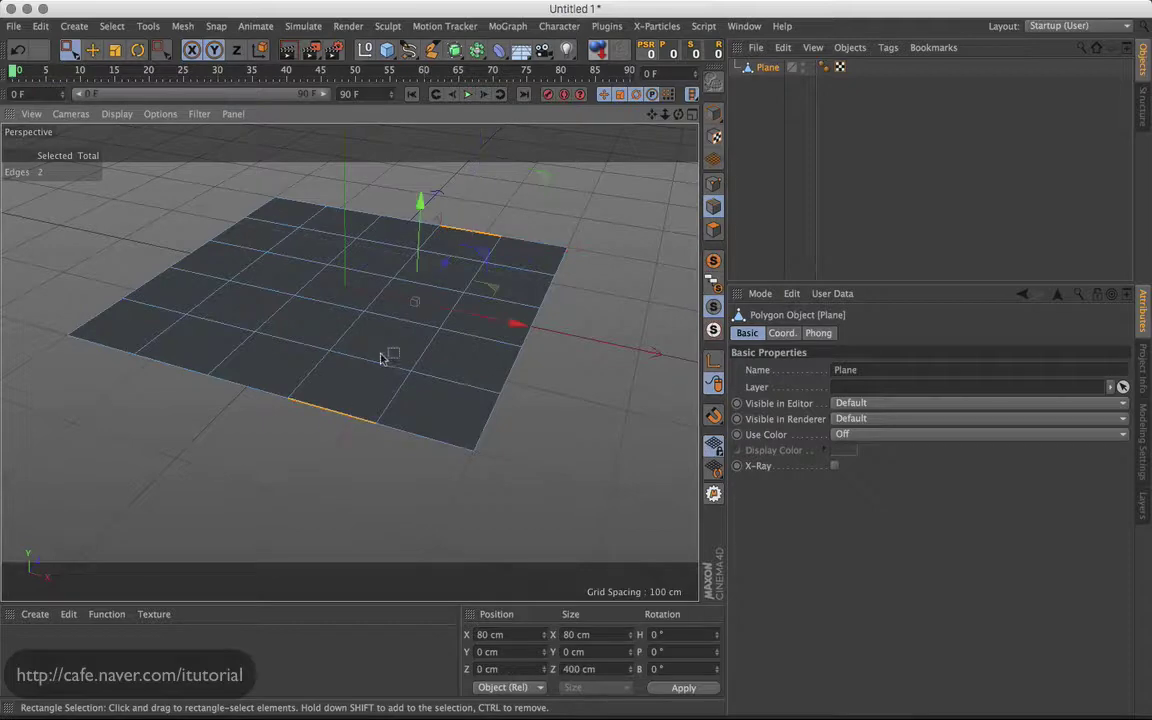
pyautogui.keyDown('shift'); pyautogui.click(400, 335); pyautogui.keyUp('shift')
pyautogui.keyDown('shift'); pyautogui.click(380, 300); pyautogui.keyUp('shift')
pyautogui.moveTo(450, 275)
pyautogui.mouseDown()
pyautogui.moveTo(429, 299)
pyautogui.moveTo(440, 291)
pyautogui.mouseUp()
pyautogui.hotkey('ctrl', 'z')
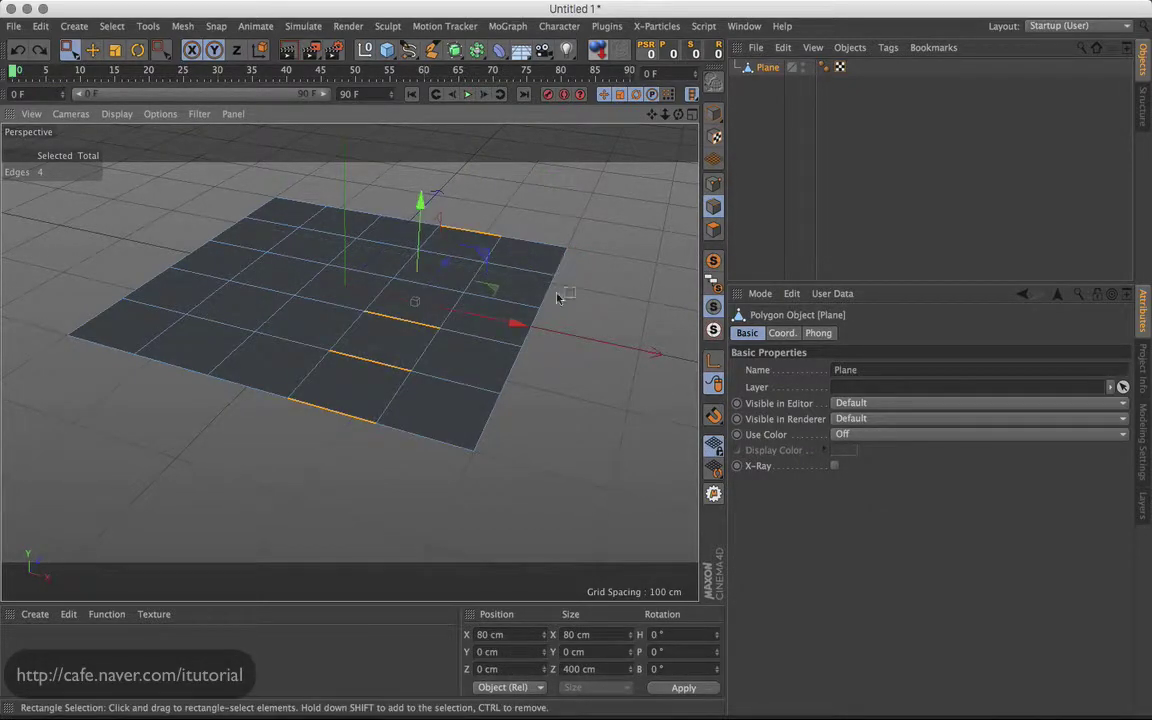
pyautogui.keyDown('shift'); pyautogui.click(448, 285); pyautogui.keyUp('shift')
pyautogui.keyDown('shift'); pyautogui.click(456, 256); pyautogui.keyUp('shift')
pyautogui.keyDown('alt'); pyautogui.moveTo(441, 307); pyautogui.dragTo(447, 330); pyautogui.keyUp('alt')
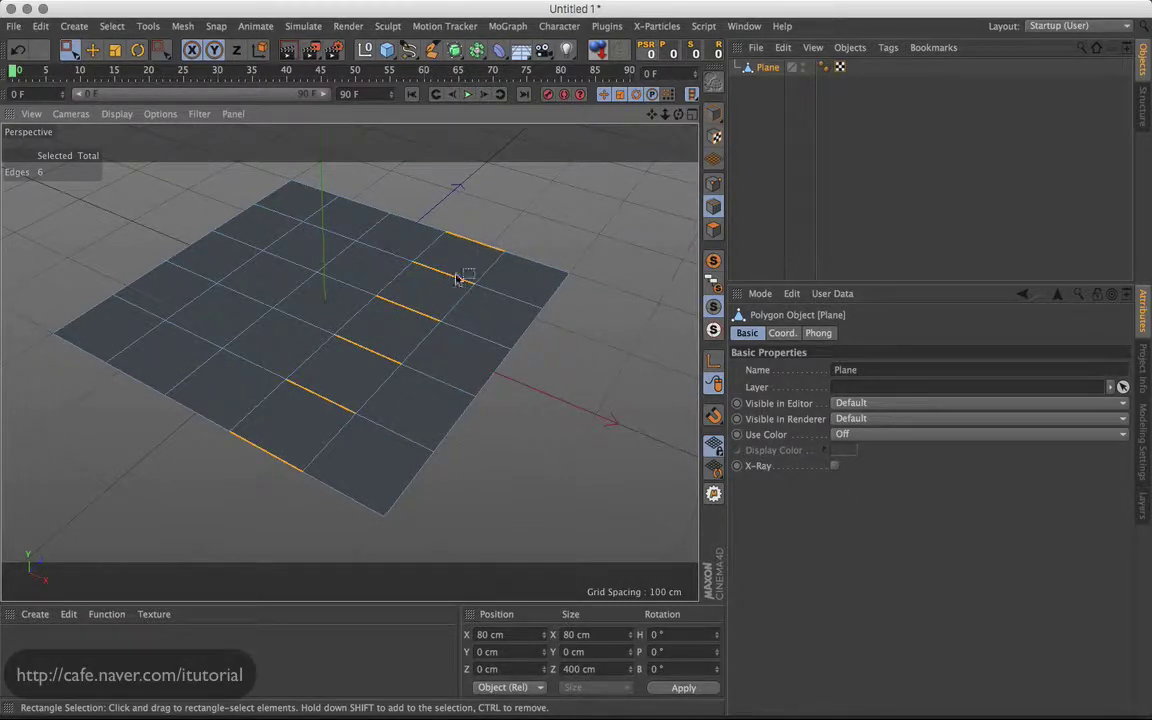
# Step: Activate Edge Cut on the six selected edges from the viewport context menu
pyautogui.rightClick(570, 210)
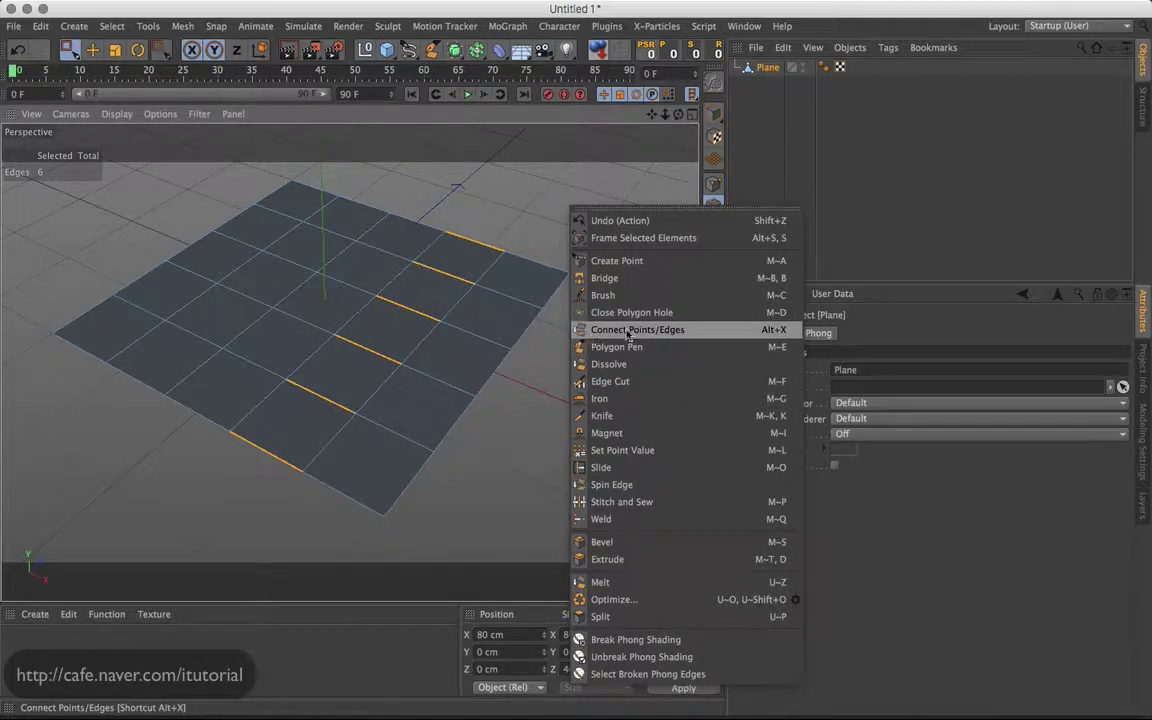
pyautogui.click(628, 331)
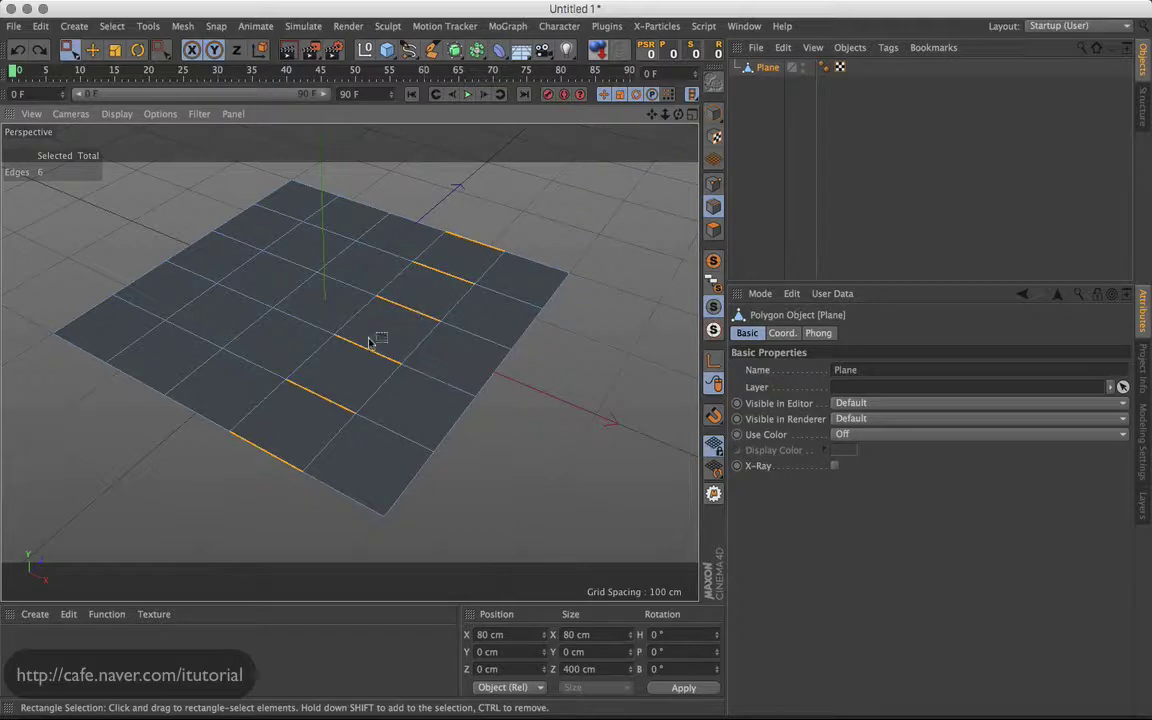
pyautogui.rightClick(577, 209)
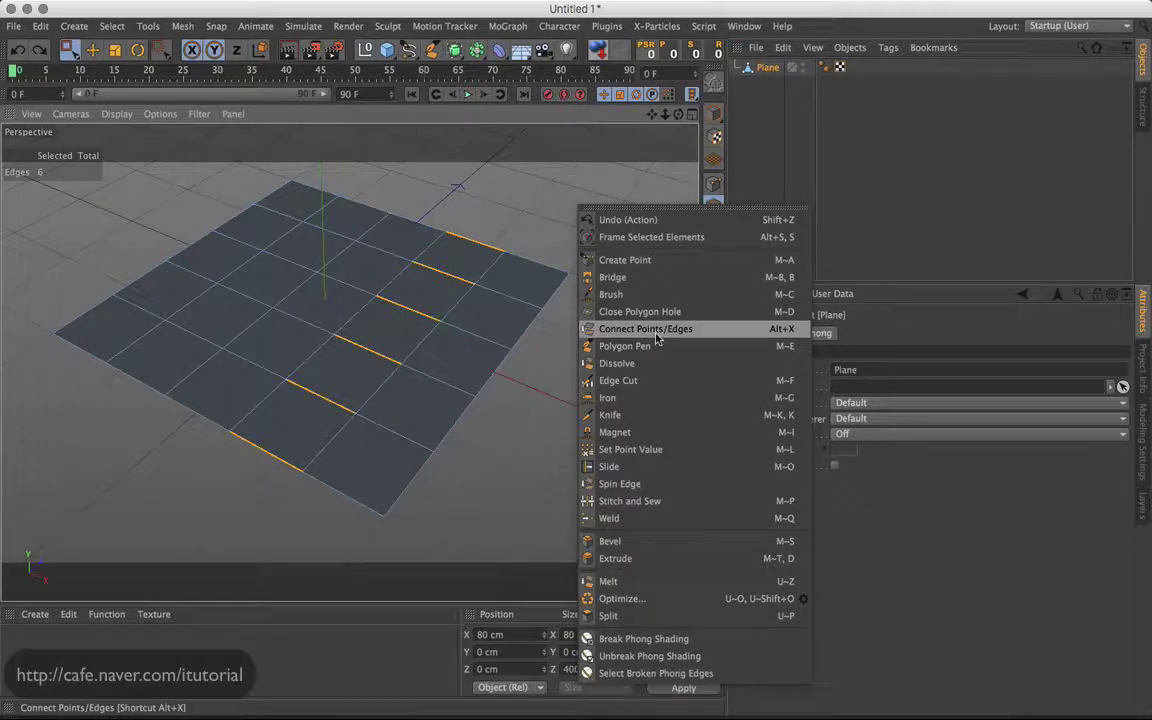
pyautogui.click(633, 383)
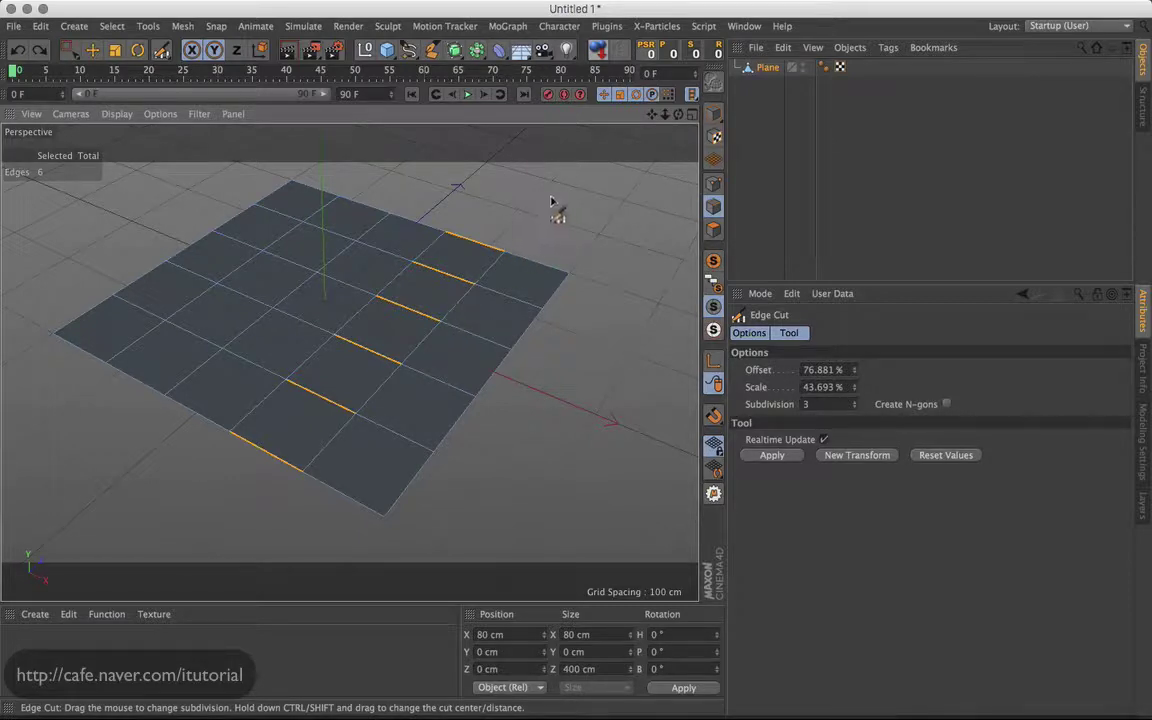
# Step: Preview edge cuts at Offset 20.848%, Scale 47.979%, Subdivision 2, then undo them
pyautogui.click(772, 457)
pyautogui.moveTo(509, 219)
pyautogui.mouseDown()
pyautogui.moveTo(583, 225)
pyautogui.moveTo(491, 226)
pyautogui.moveTo(611, 229)
pyautogui.moveTo(465, 226)
pyautogui.moveTo(504, 234)
pyautogui.moveTo(525, 222)
pyautogui.moveTo(464, 219)
pyautogui.moveTo(573, 247)
pyautogui.moveTo(453, 219)
pyautogui.moveTo(602, 239)
pyautogui.moveTo(381, 207)
pyautogui.mouseUp()
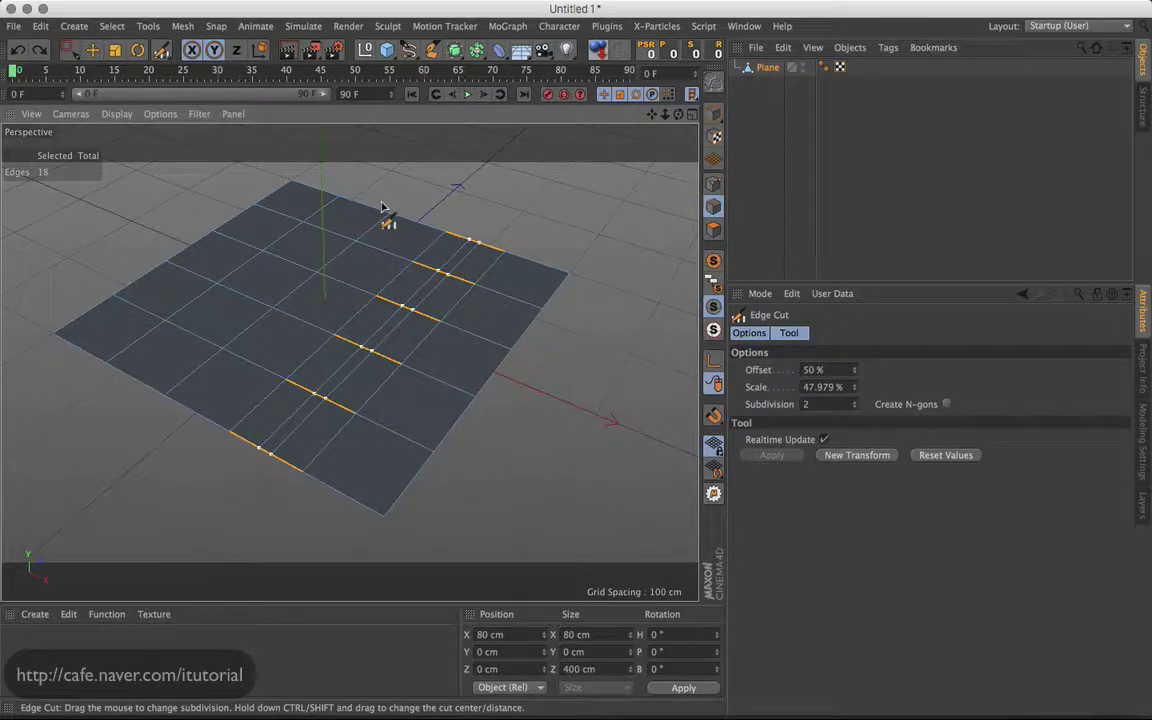
pyautogui.moveTo(381, 207)
pyautogui.keyDown('ctrl'); pyautogui.mouseDown()
pyautogui.moveTo(411, 224)
pyautogui.moveTo(336, 214)
pyautogui.moveTo(468, 255)
pyautogui.mouseUp(); pyautogui.keyUp('ctrl')
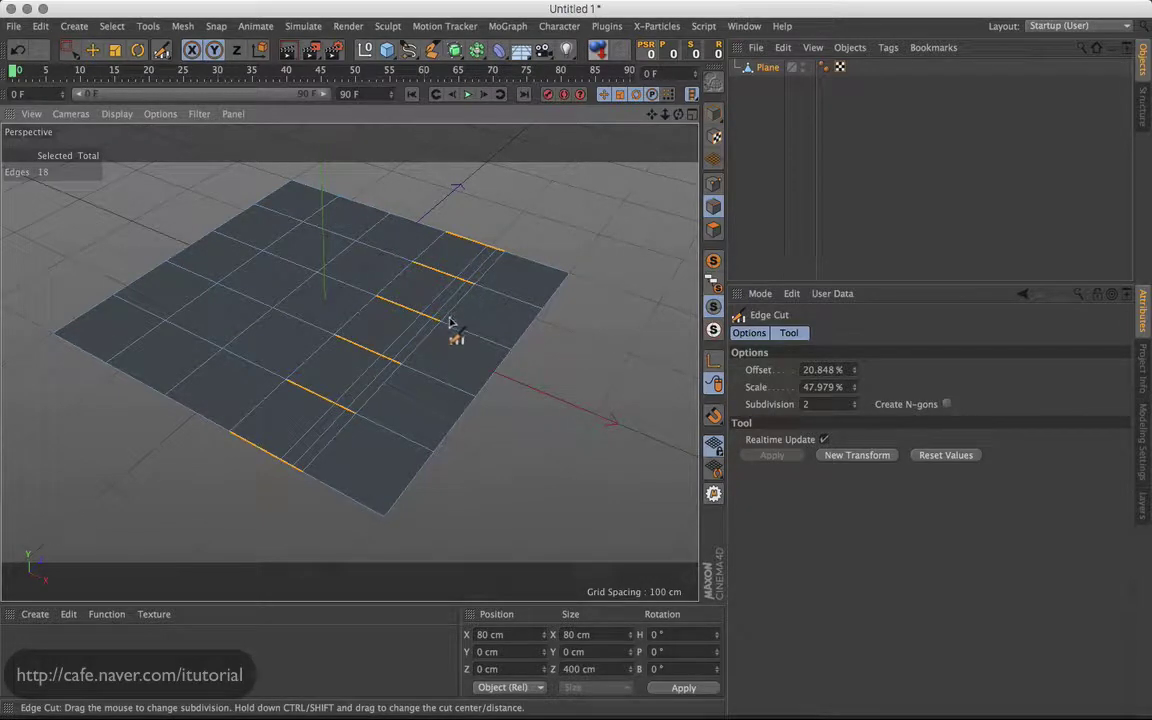
pyautogui.hotkey('ctrl', 'z')
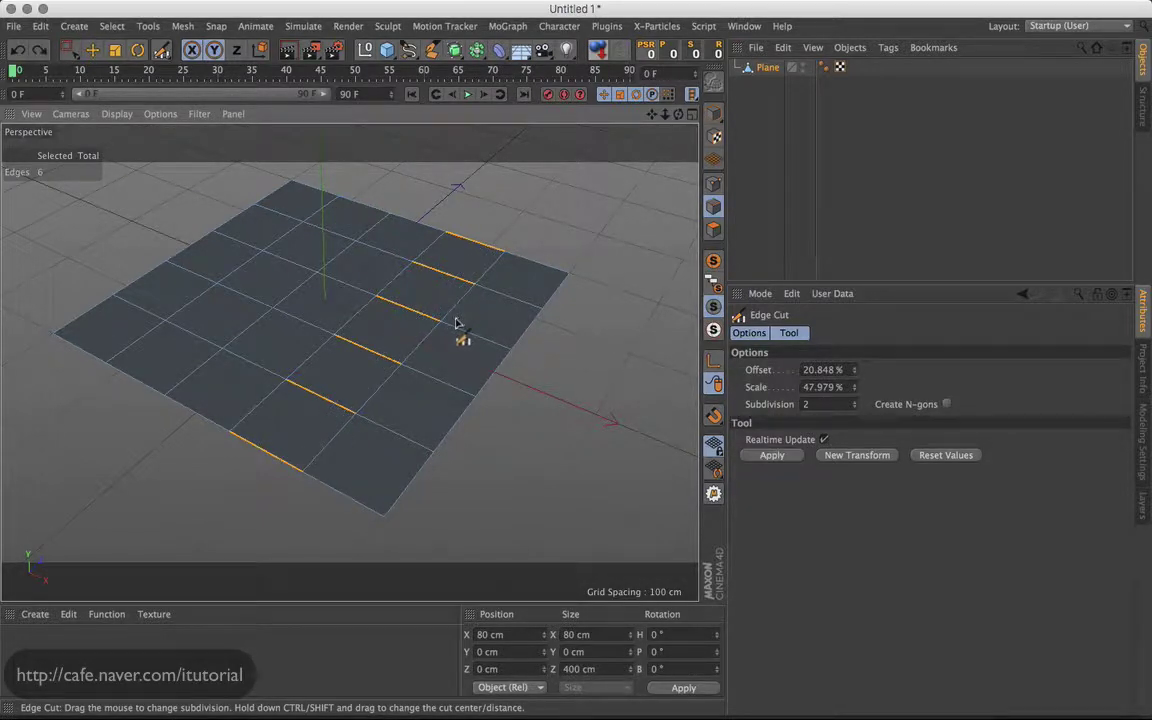
# Step: Enable N-gons, toggle N-gon Lines, and cut three parallel loops across the selected edges
pyautogui.click(946, 404)
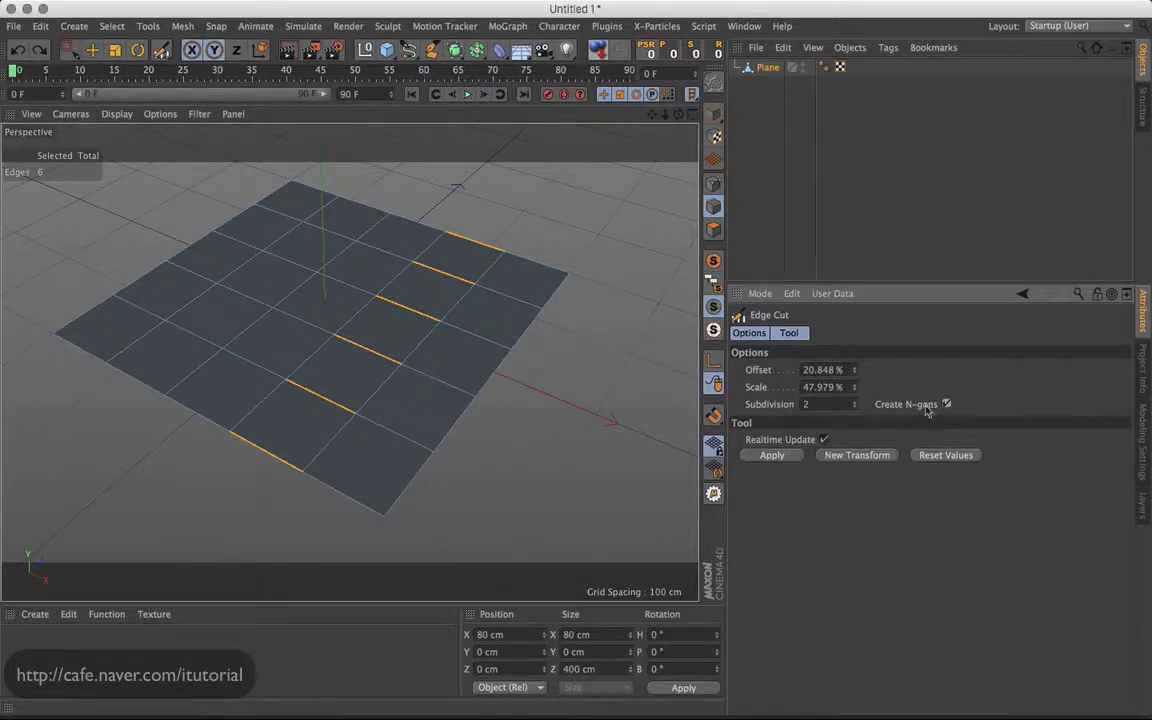
pyautogui.click(505, 213)
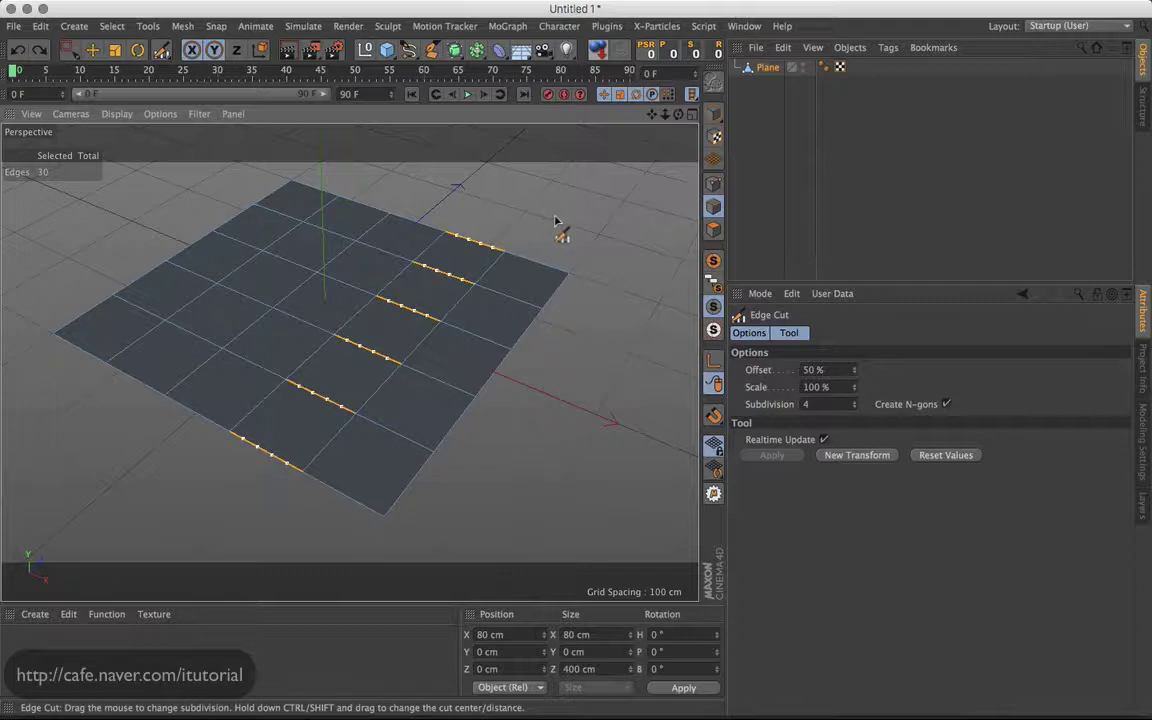
pyautogui.moveTo(497, 210)
pyautogui.mouseDown()
pyautogui.moveTo(462, 205)
pyautogui.moveTo(513, 211)
pyautogui.mouseUp()
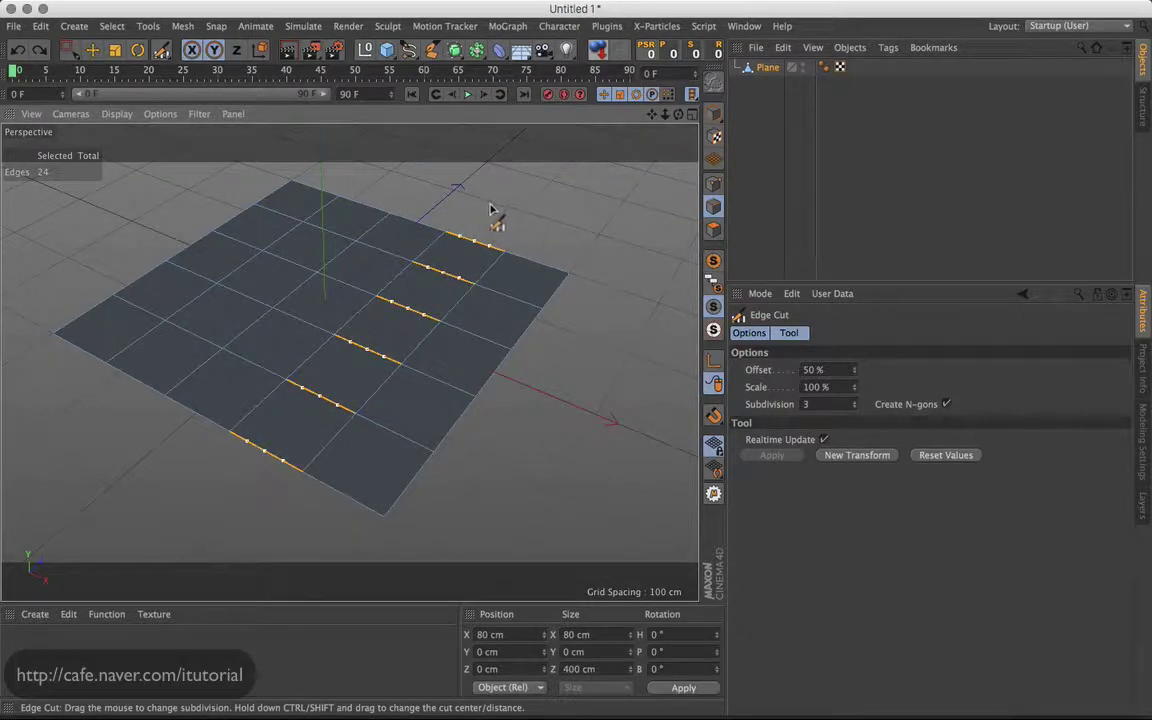
pyautogui.moveTo(513, 211); pyautogui.dragTo(554, 284)
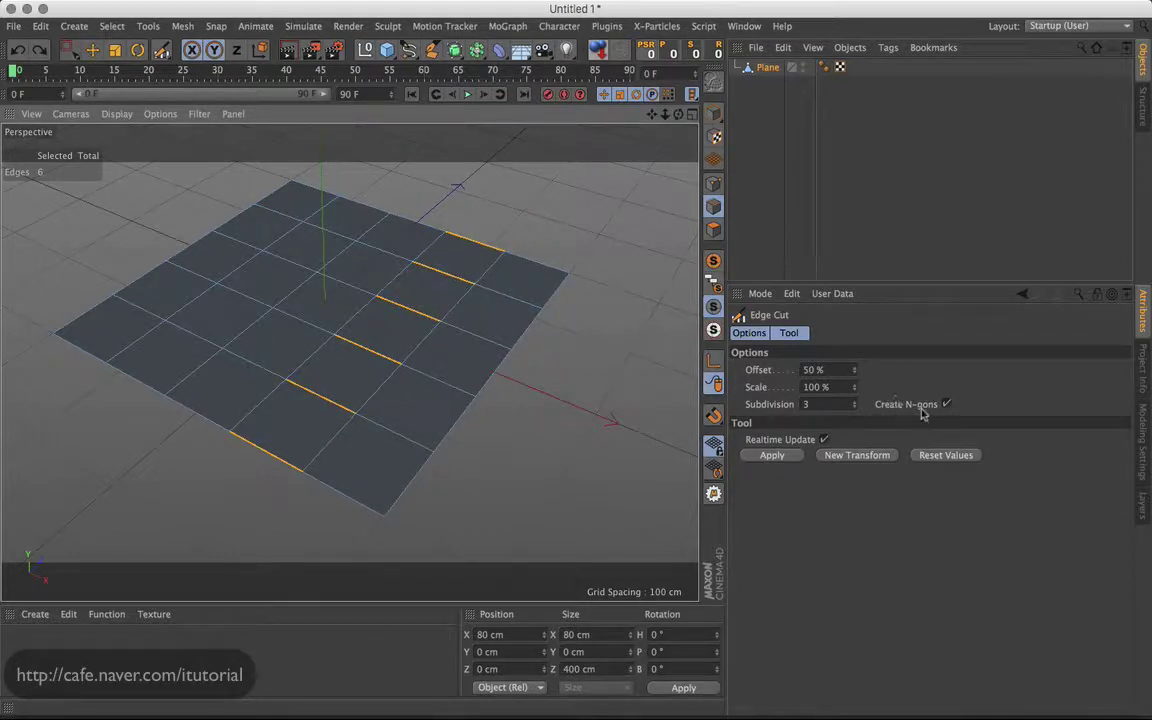
pyautogui.click(199, 113)
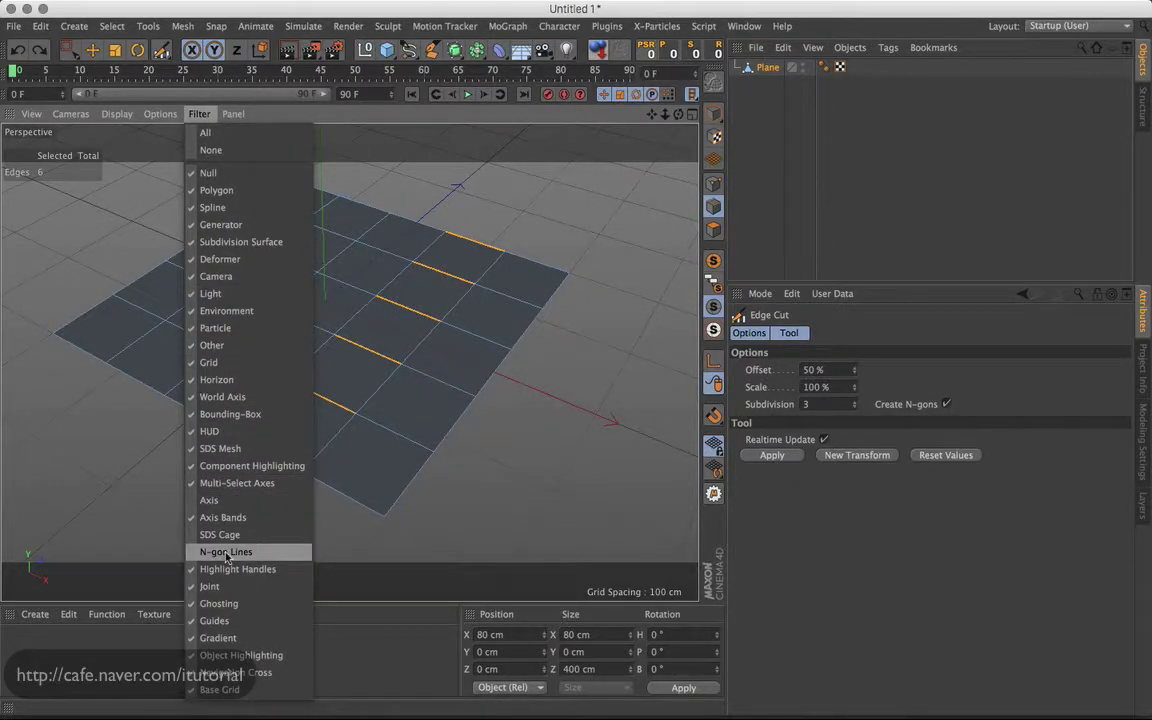
pyautogui.click(227, 553)
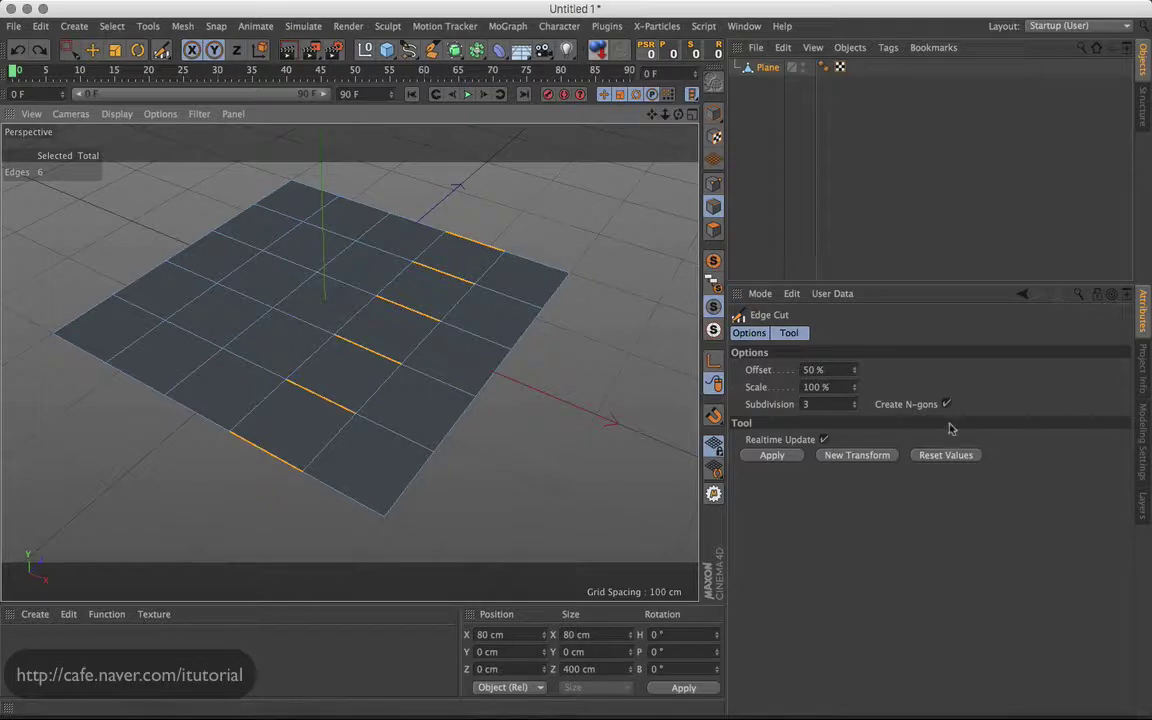
pyautogui.moveTo(520, 220)
pyautogui.mouseDown()
pyautogui.moveTo(560, 217)
pyautogui.moveTo(482, 209)
pyautogui.mouseUp()
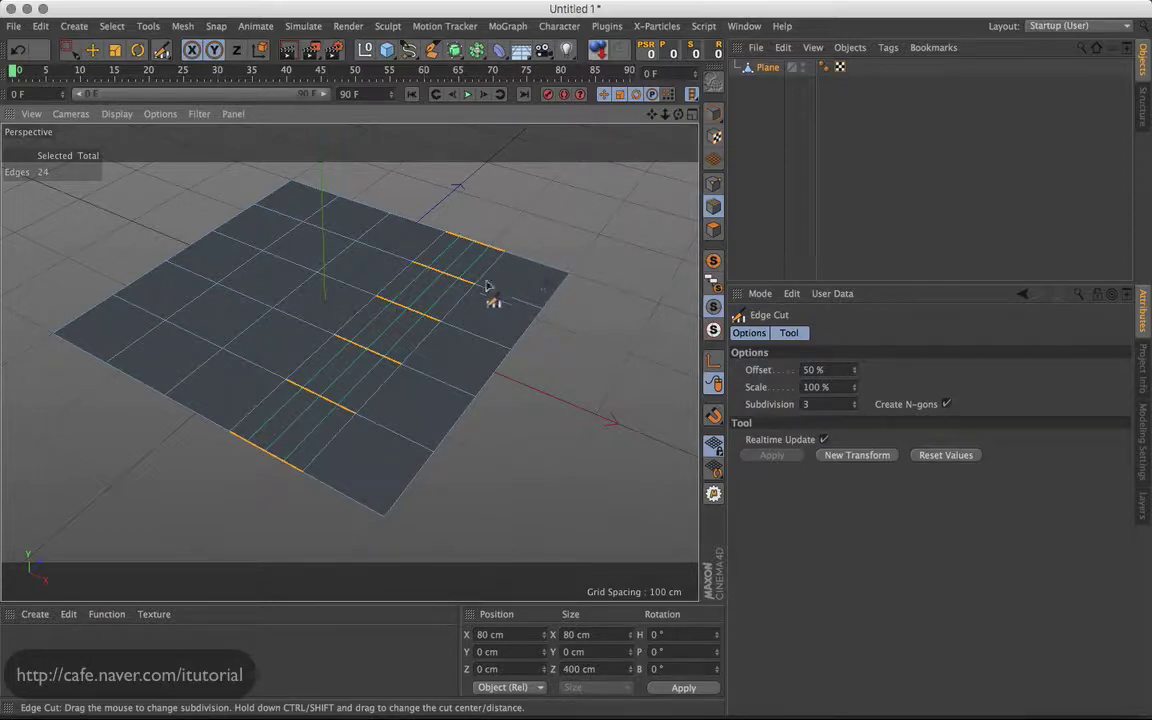
# Step: Commit the edge cuts, switch to Rectangle Selection, and test selecting a polygon
pyautogui.click(635, 220)
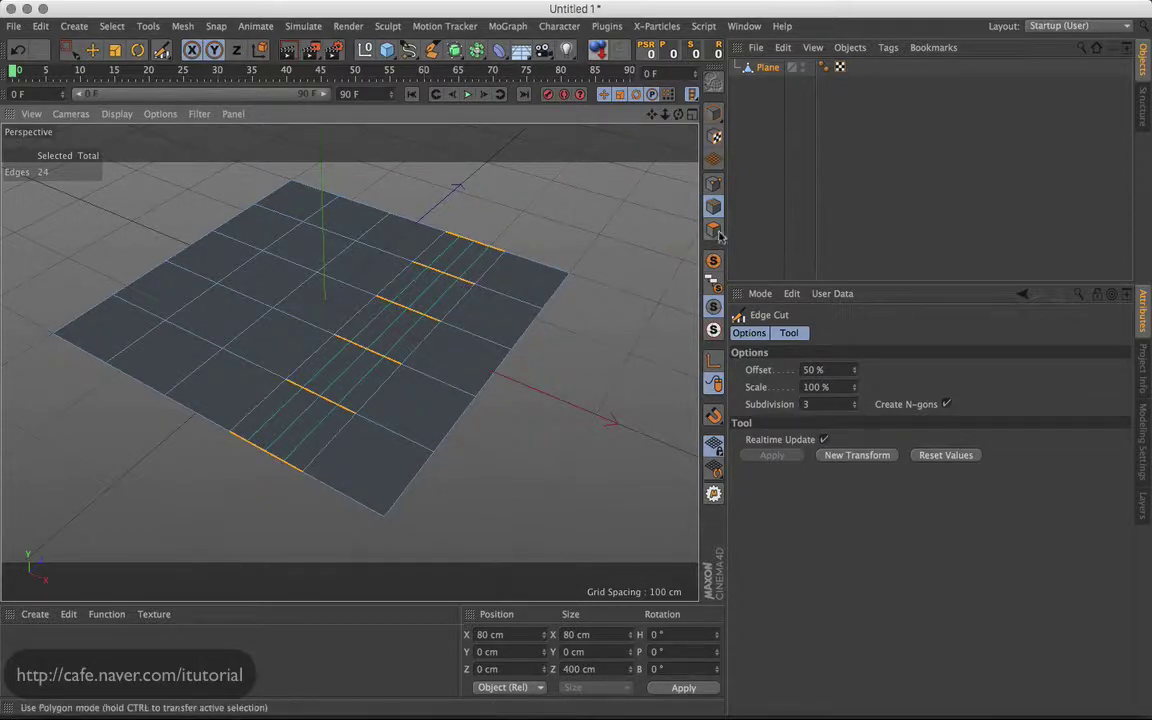
pyautogui.click(69, 50)
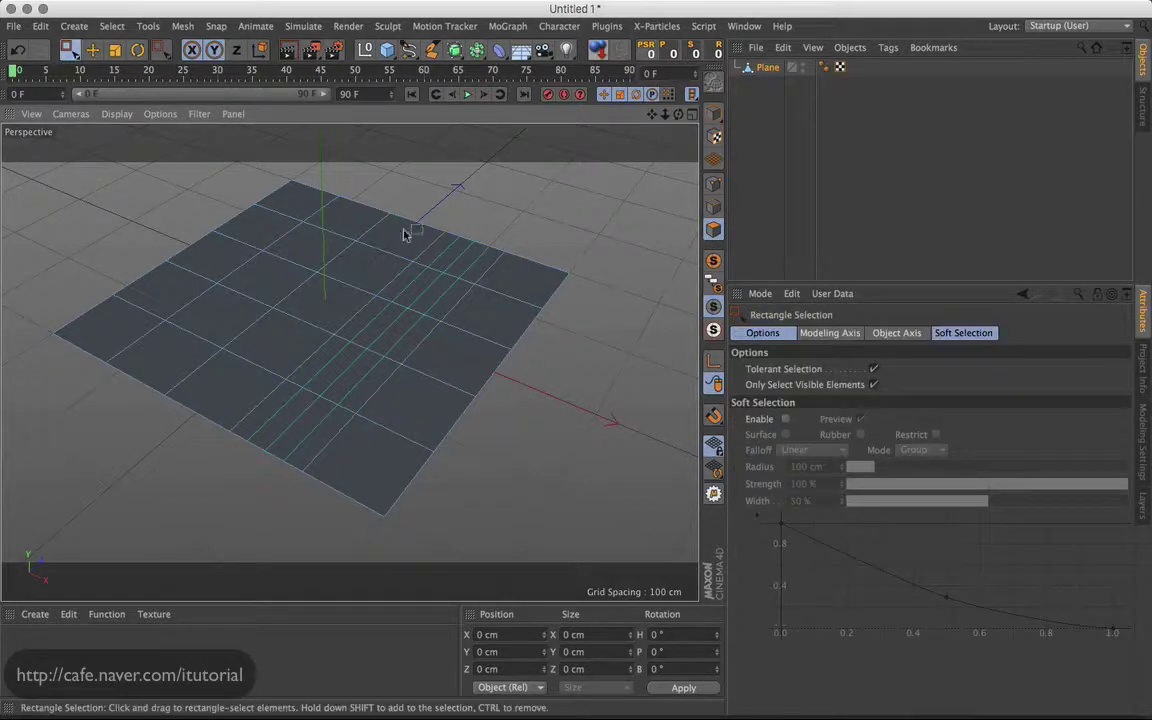
pyautogui.click(463, 258)
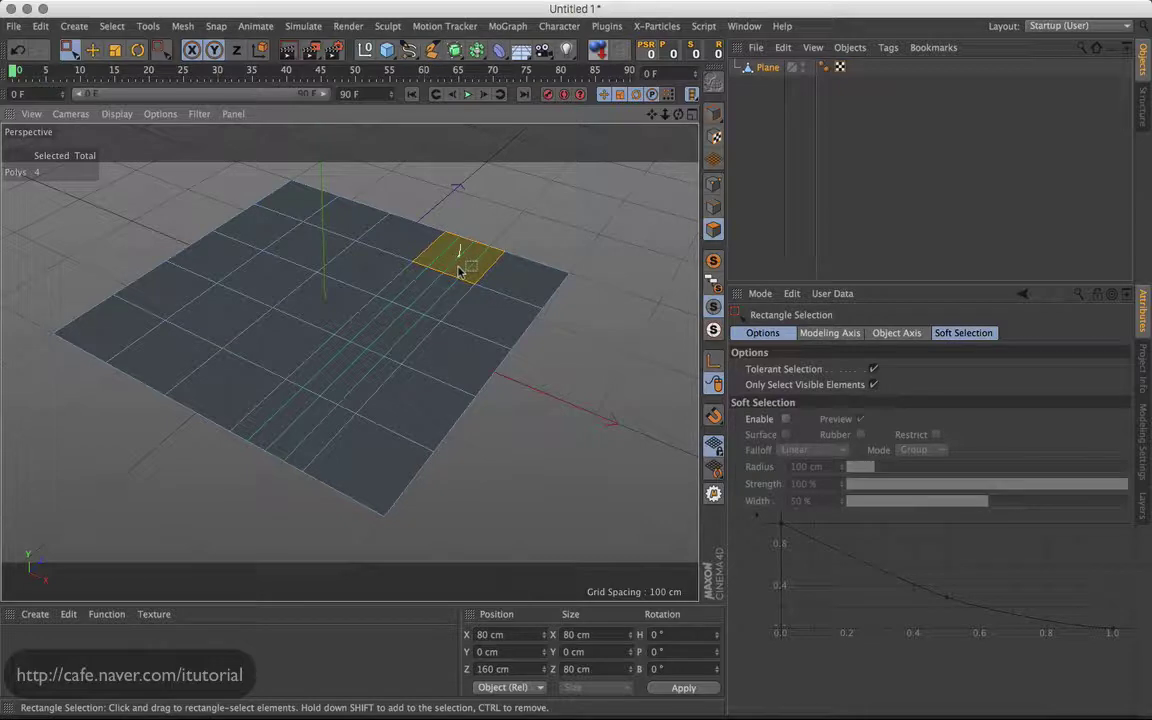
pyautogui.click(199, 113)
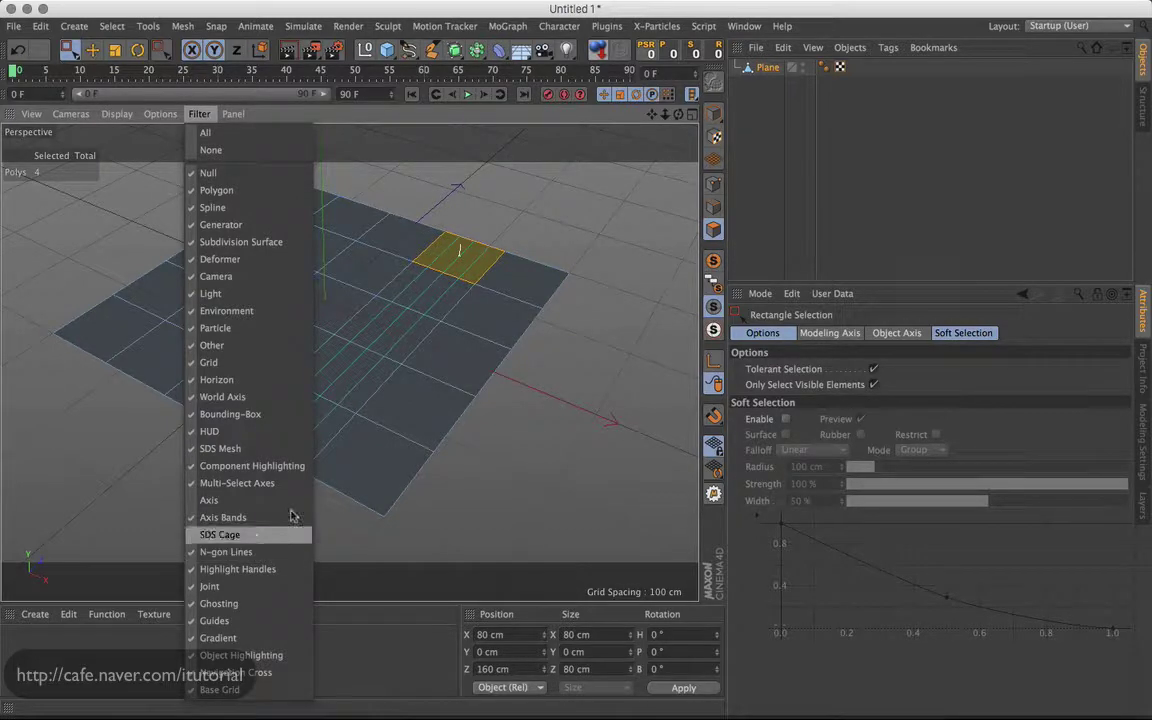
pyautogui.click(527, 283)
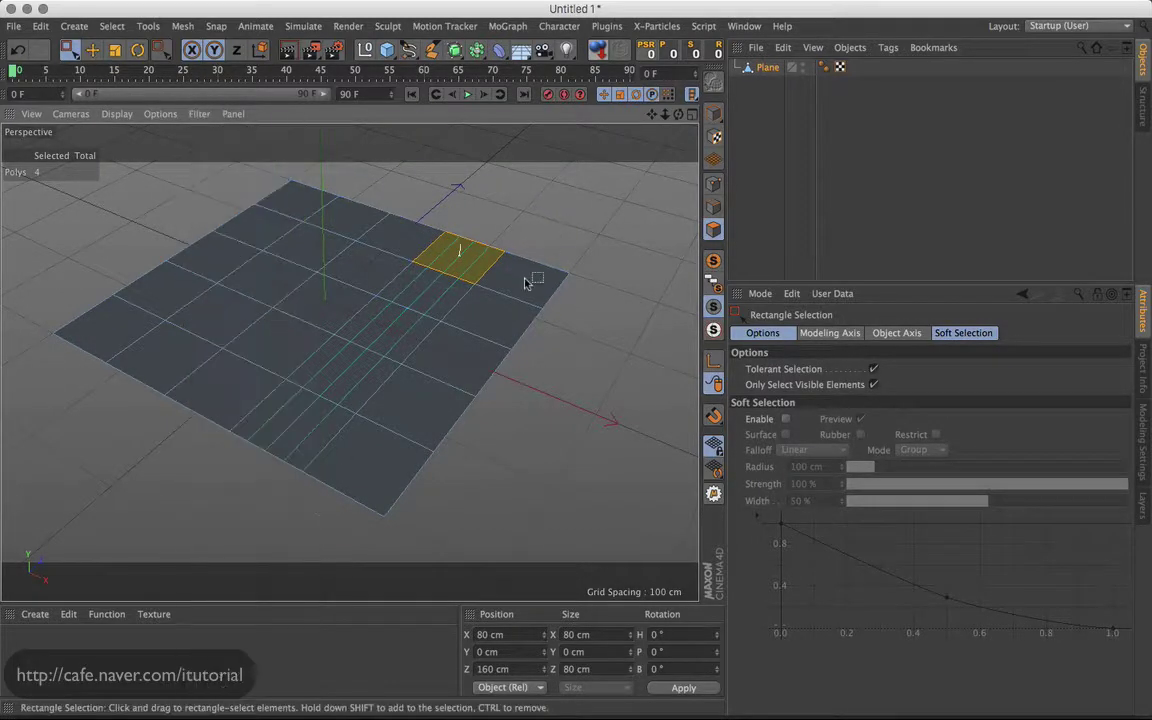
pyautogui.click(535, 218)
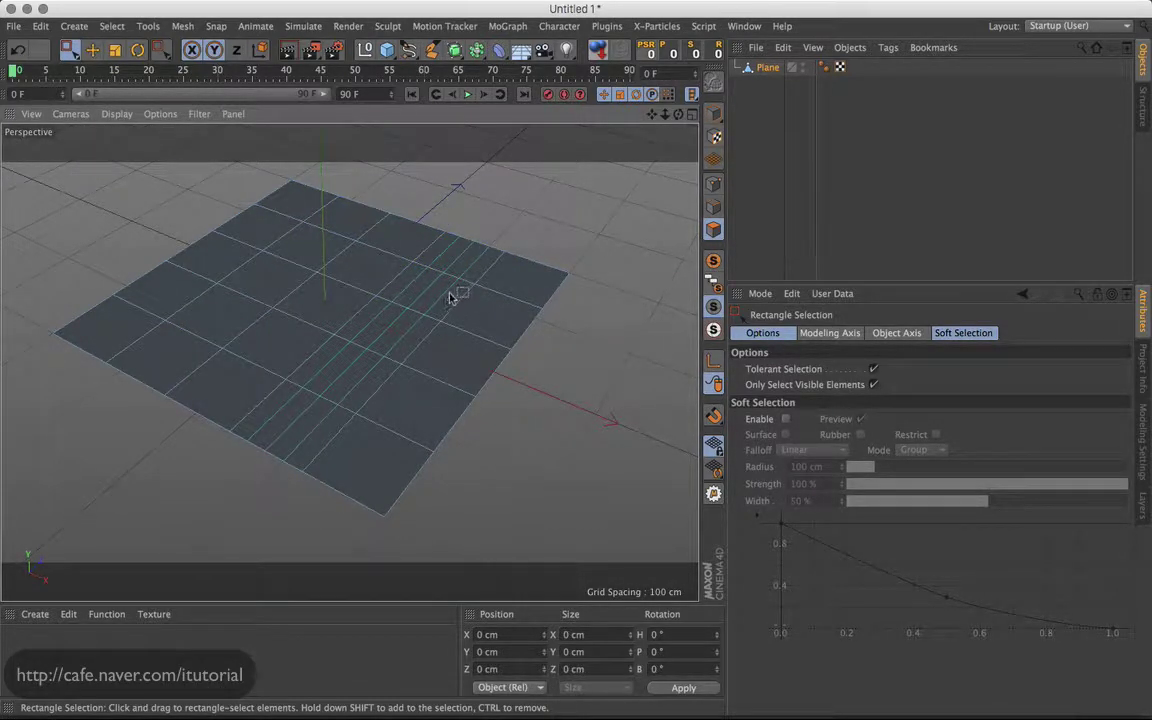
# Step: Select then clear two narrow polygons near the far edge, and switch to Points mode
pyautogui.rightClick(533, 206)
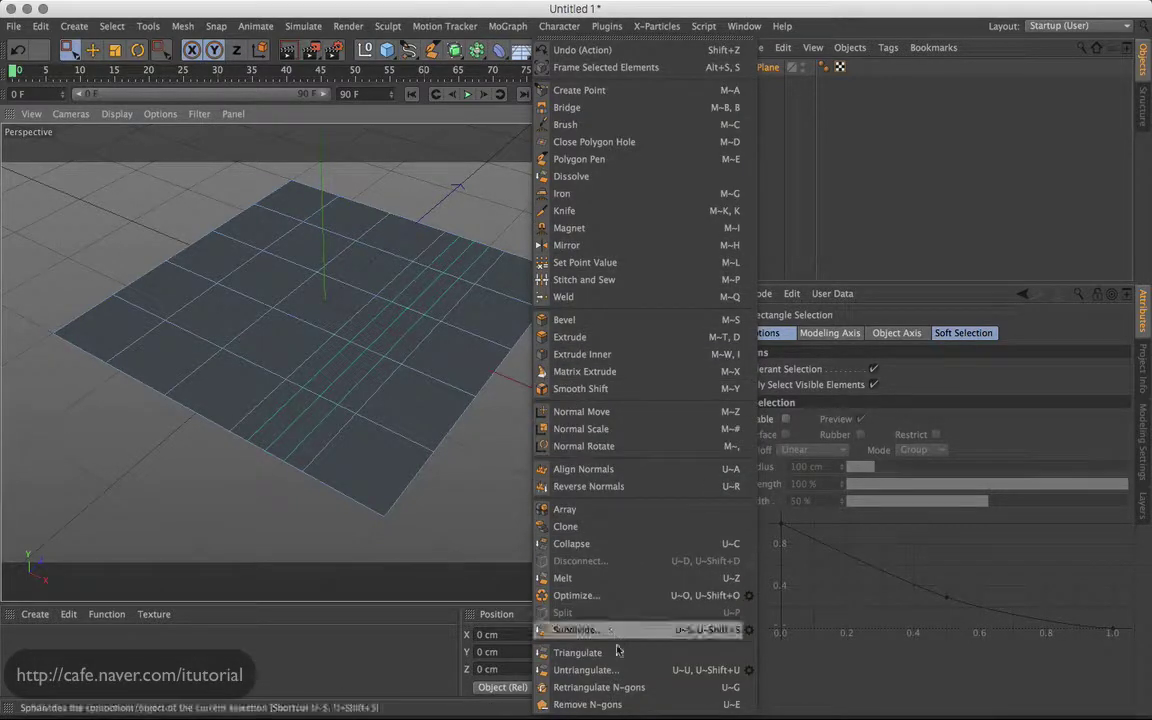
pyautogui.click(651, 705)
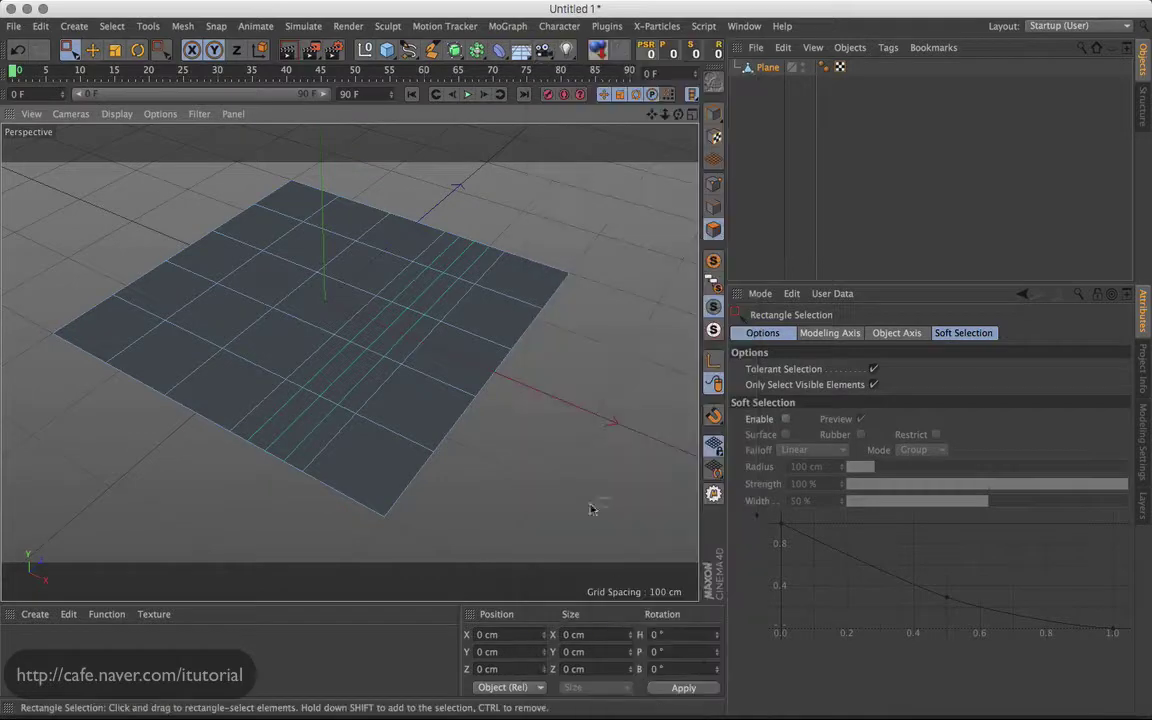
pyautogui.click(455, 258)
pyautogui.click(478, 268)
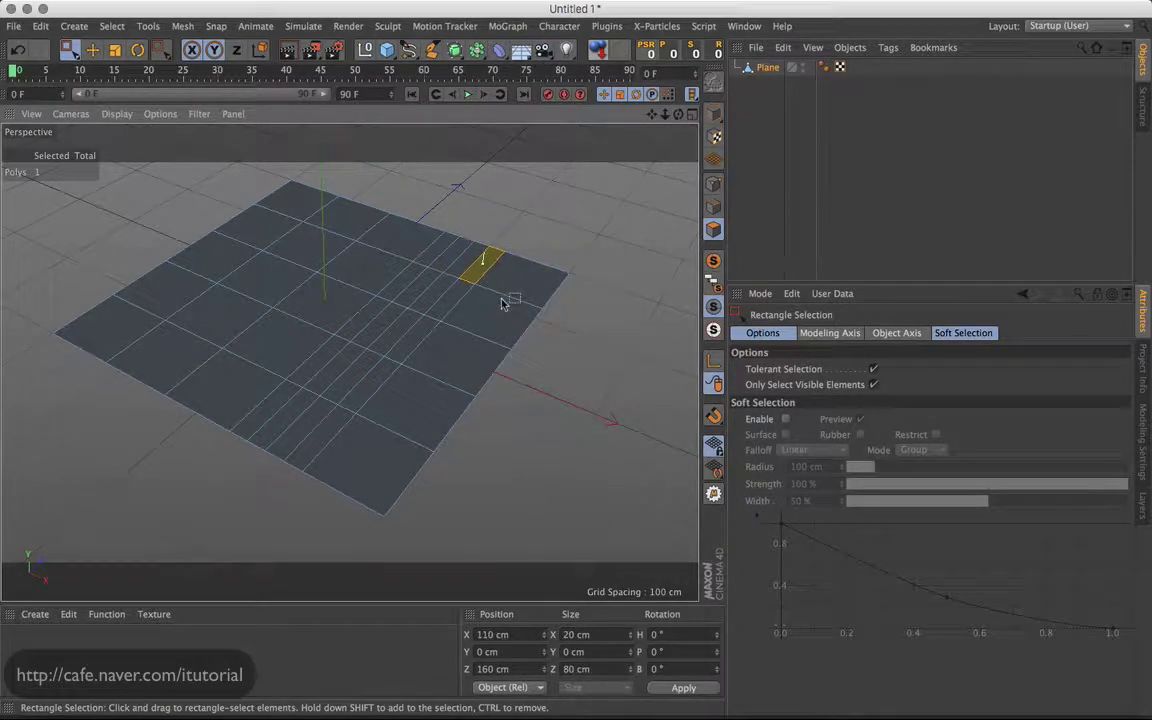
pyautogui.click(537, 268)
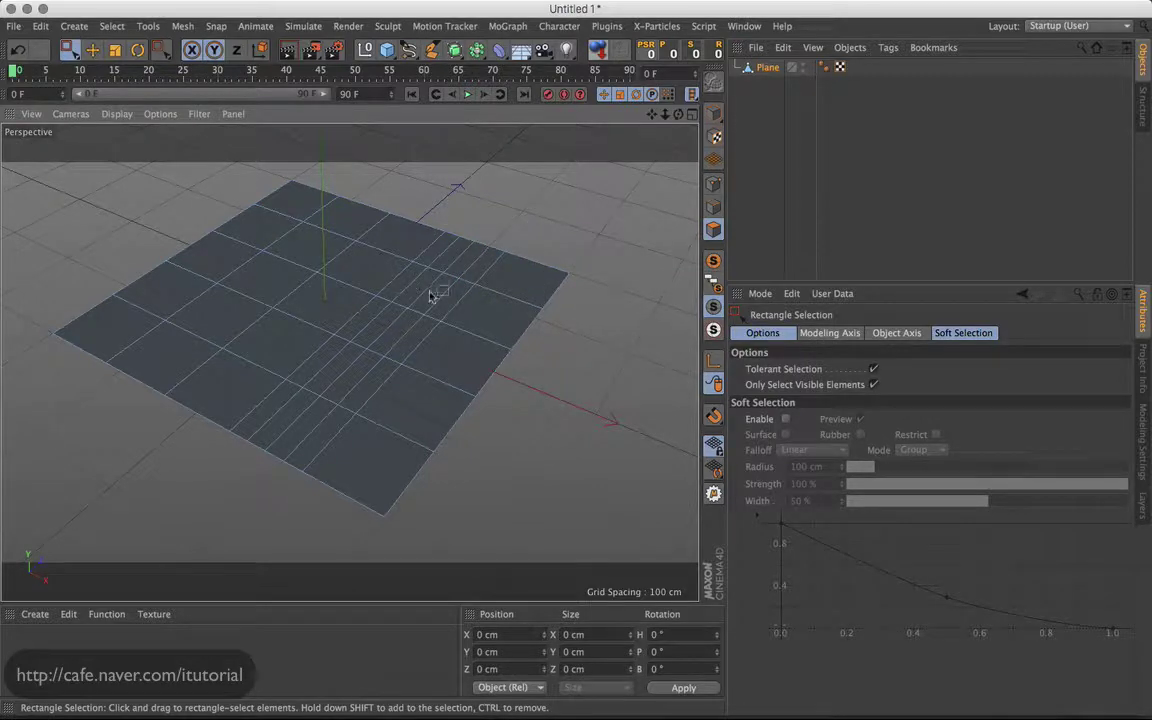
pyautogui.keyDown('alt'); pyautogui.moveTo(386, 262); pyautogui.dragTo(482, 307); pyautogui.keyUp('alt')
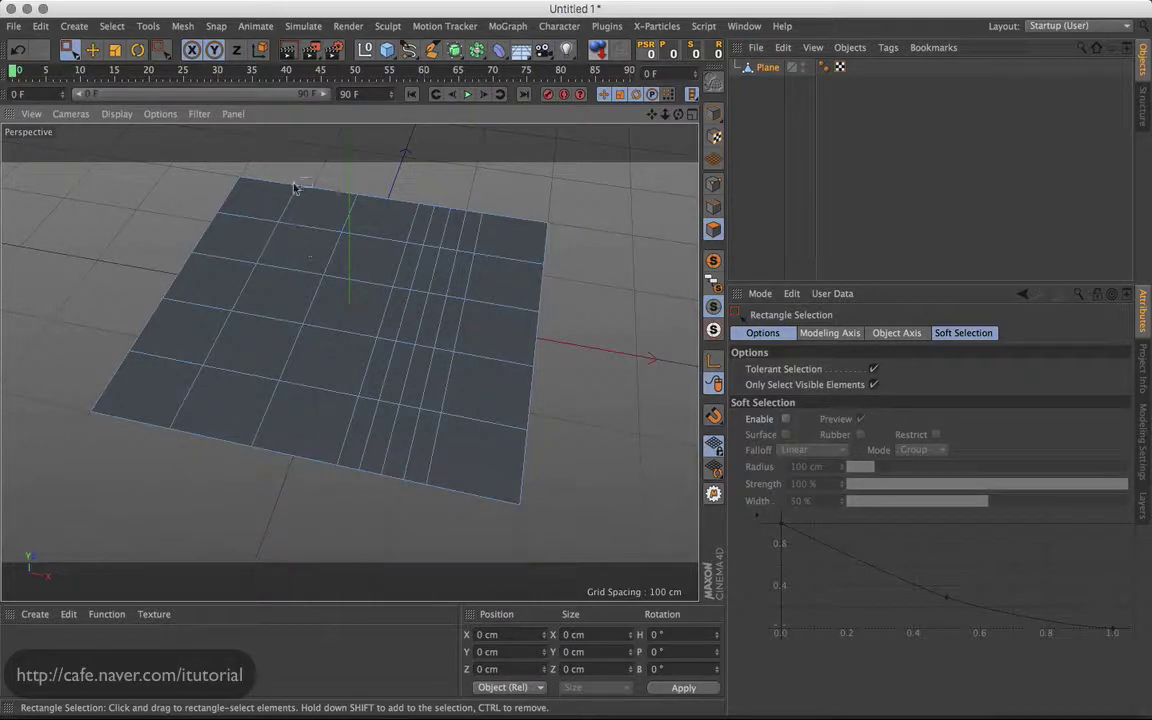
pyautogui.click(713, 183)
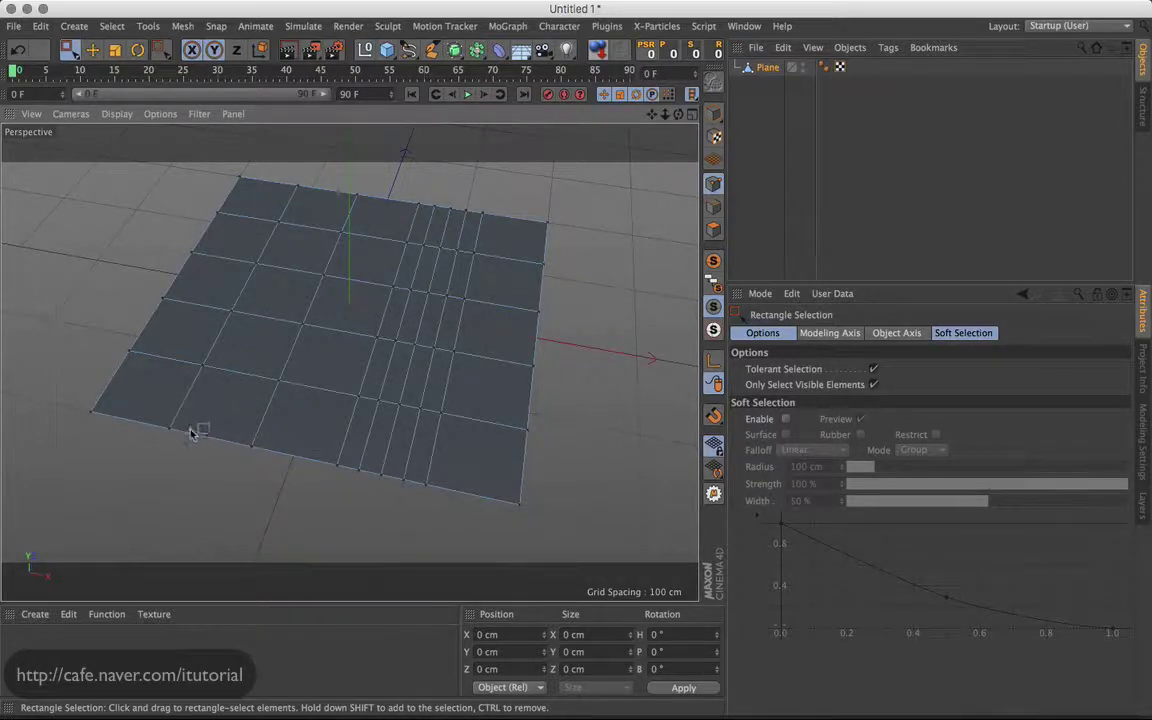
pyautogui.moveTo(185, 422); pyautogui.dragTo(167, 458)
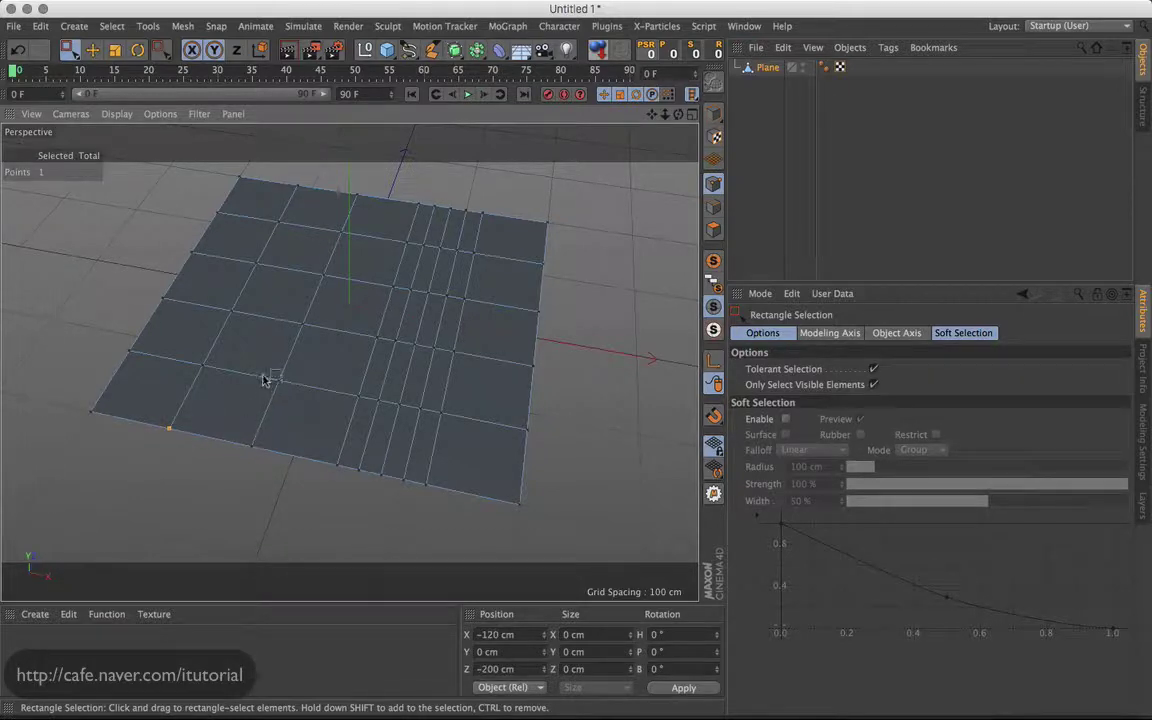
pyautogui.keyDown('shift'); pyautogui.moveTo(265, 379); pyautogui.dragTo(286, 390); pyautogui.keyUp('shift')
pyautogui.keyDown('shift'); pyautogui.moveTo(241, 303); pyautogui.dragTo(227, 323); pyautogui.keyUp('shift')
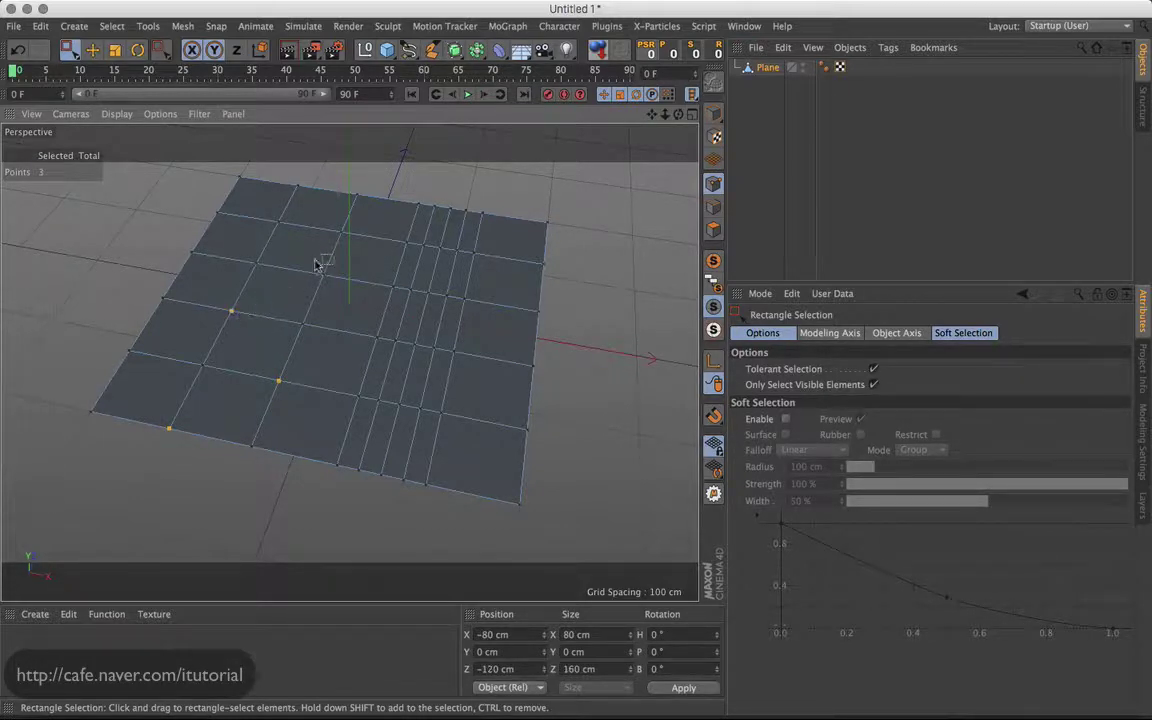
pyautogui.keyDown('shift'); pyautogui.moveTo(315, 263); pyautogui.dragTo(333, 285); pyautogui.keyUp('shift')
pyautogui.keyDown('shift'); pyautogui.moveTo(356, 190); pyautogui.dragTo(366, 204); pyautogui.keyUp('shift')
pyautogui.rightClick(543, 163)
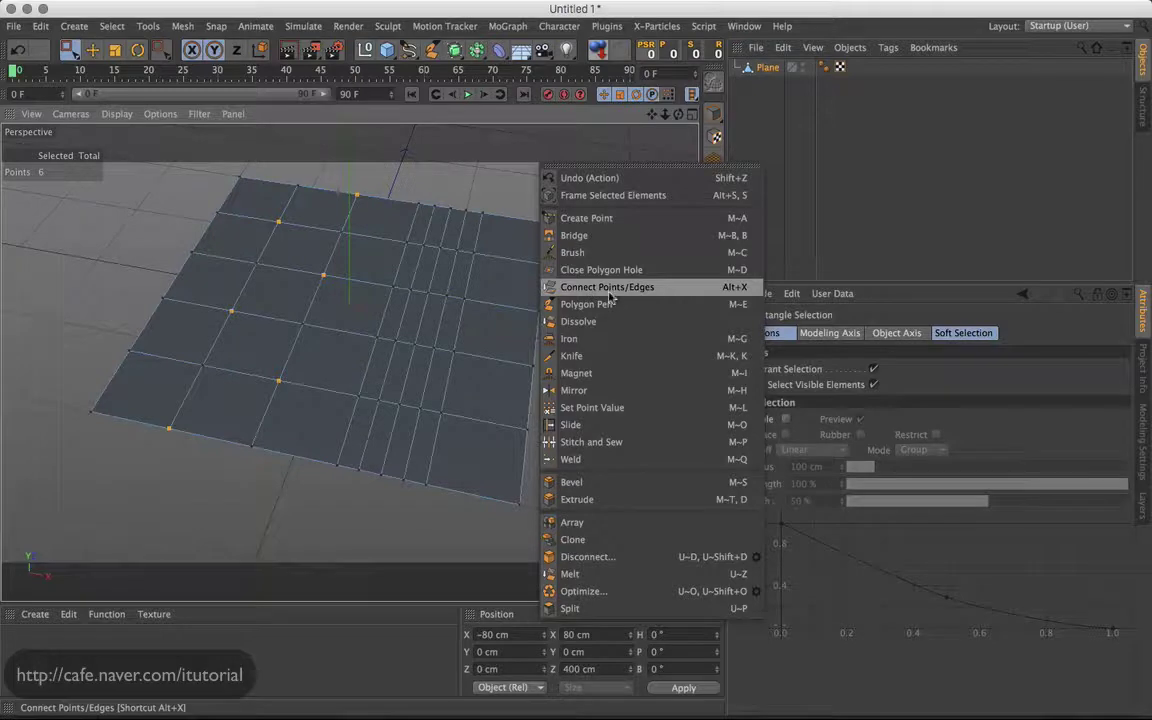
pyautogui.click(613, 288)
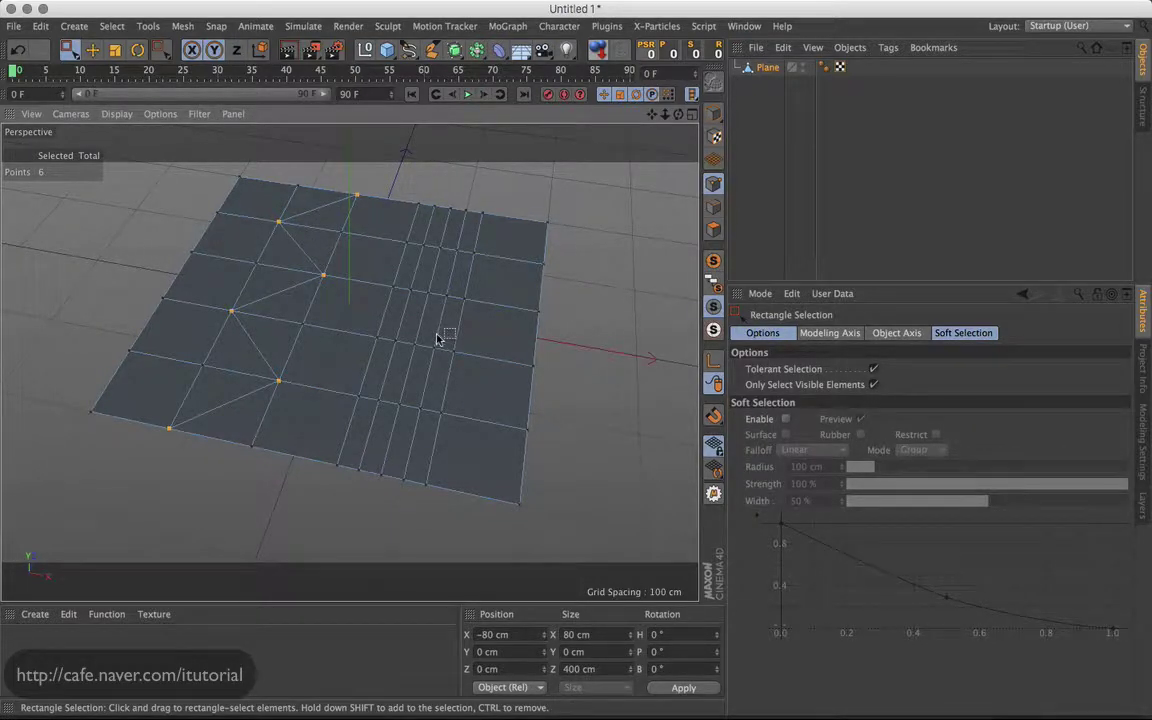
pyautogui.hotkey('ctrl', 'z')
pyautogui.hotkey('ctrl', 'z')
pyautogui.hotkey('ctrl', 'z')
# Step: Select five vertices on the plane's left side: one centre point and four around it
pyautogui.hotkey('ctrl', 'shift', 'z')
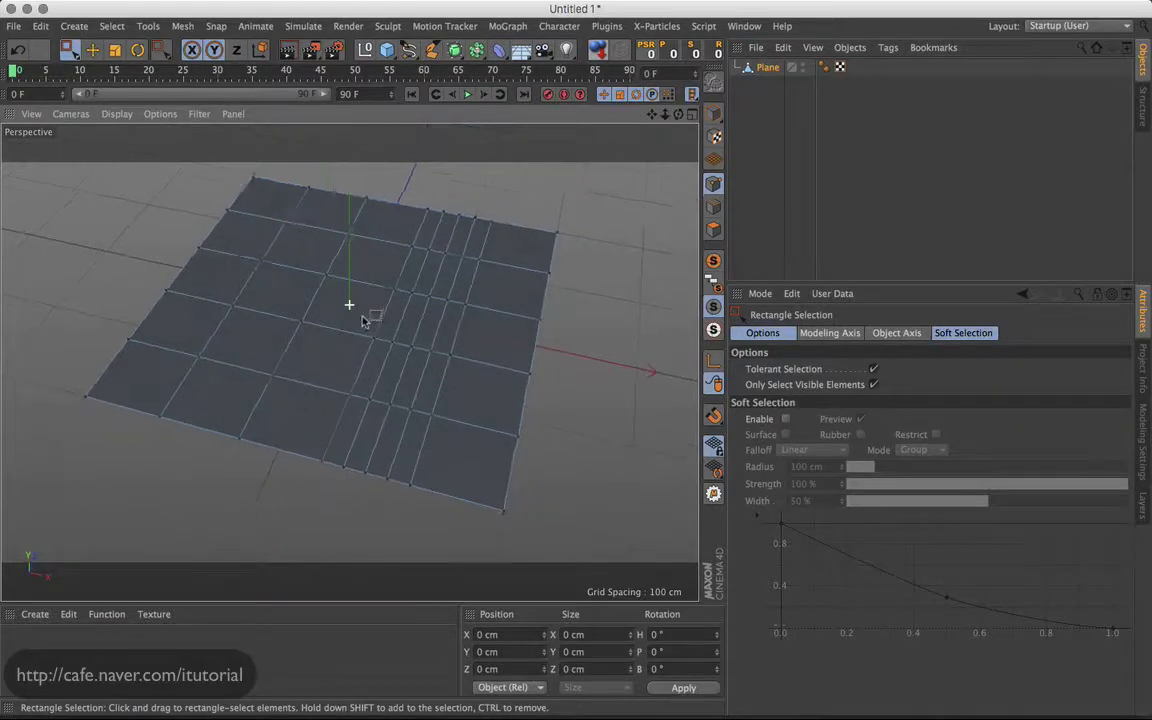
pyautogui.moveTo(364, 320)
pyautogui.keyDown('alt'); pyautogui.mouseDown()
pyautogui.moveTo(368, 347)
pyautogui.moveTo(263, 333)
pyautogui.moveTo(263, 349)
pyautogui.mouseUp(); pyautogui.keyUp('alt')
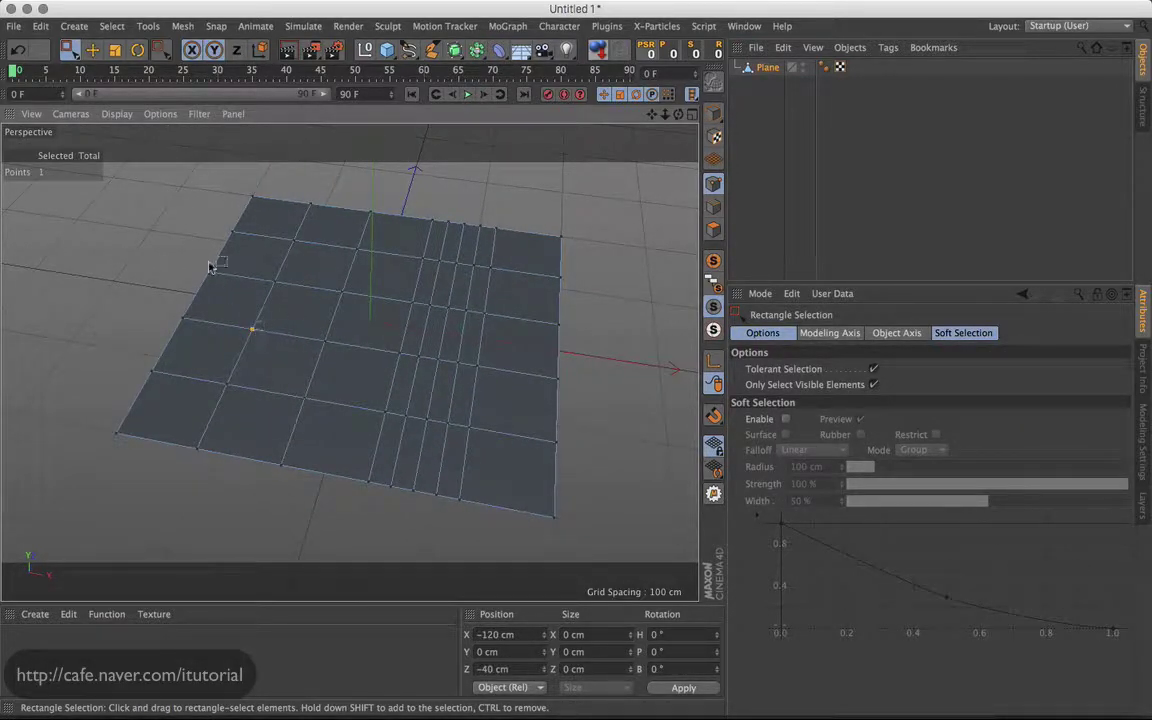
pyautogui.keyDown('shift'); pyautogui.click(340, 293); pyautogui.keyUp('shift')
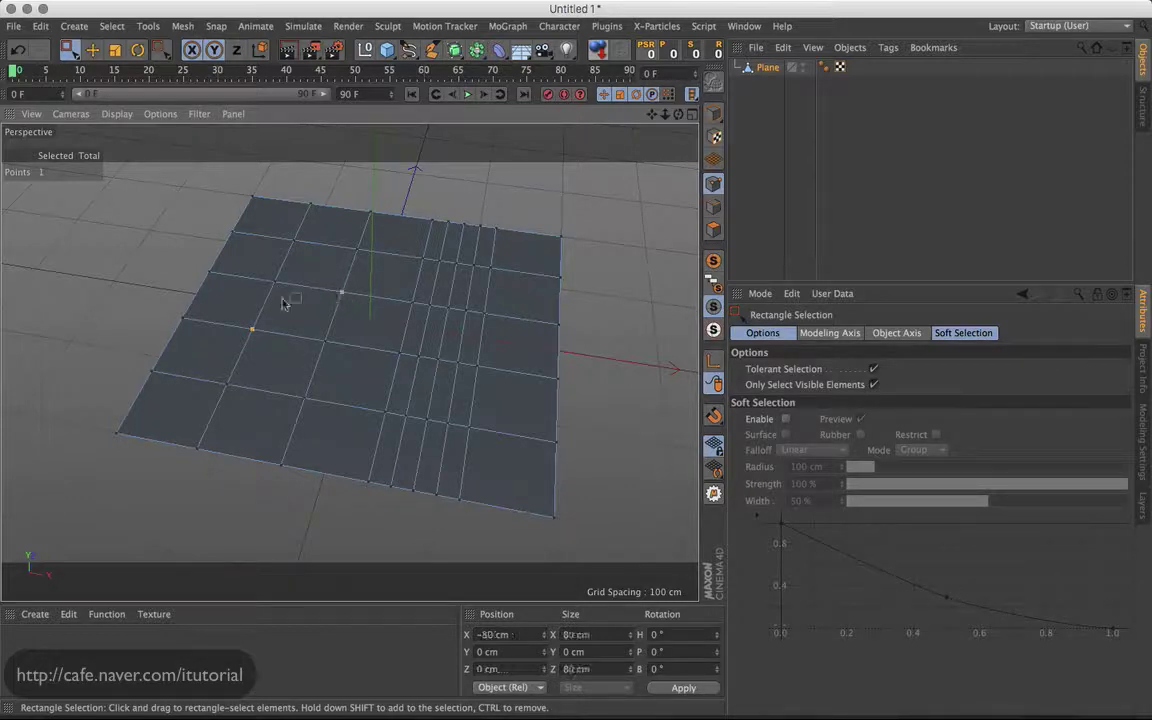
pyautogui.keyDown('shift'); pyautogui.moveTo(180, 228); pyautogui.dragTo(222, 280); pyautogui.keyUp('shift')
pyautogui.keyDown('shift'); pyautogui.moveTo(130, 318); pyautogui.dragTo(203, 388); pyautogui.keyUp('shift')
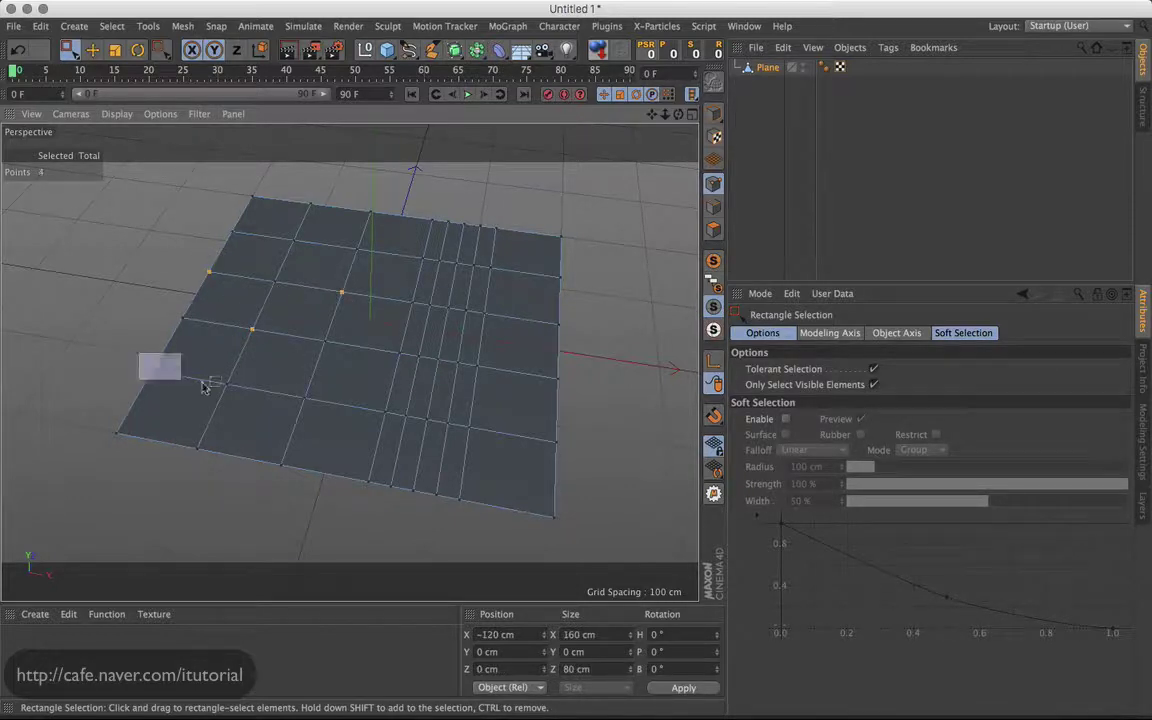
pyautogui.keyDown('shift'); pyautogui.click(304, 396); pyautogui.keyUp('shift')
# Step: Join the five points with Connect Points/Edges, then clear the point selection
pyautogui.rightClick(491, 196)
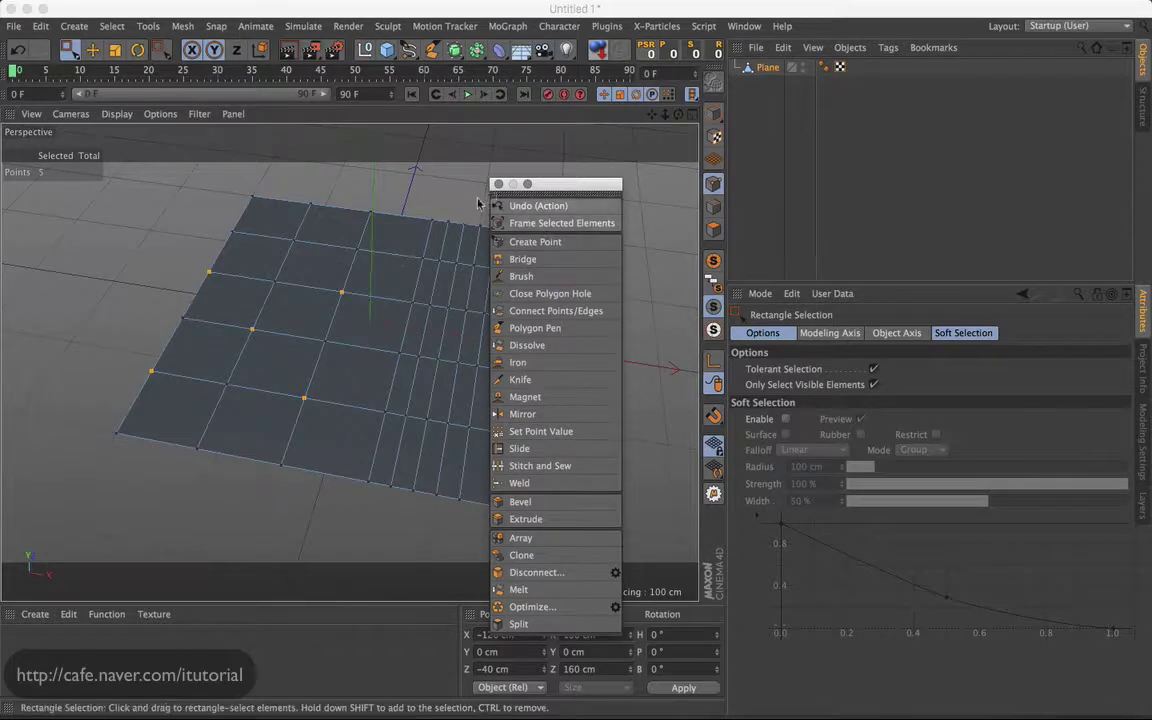
pyautogui.click(555, 311)
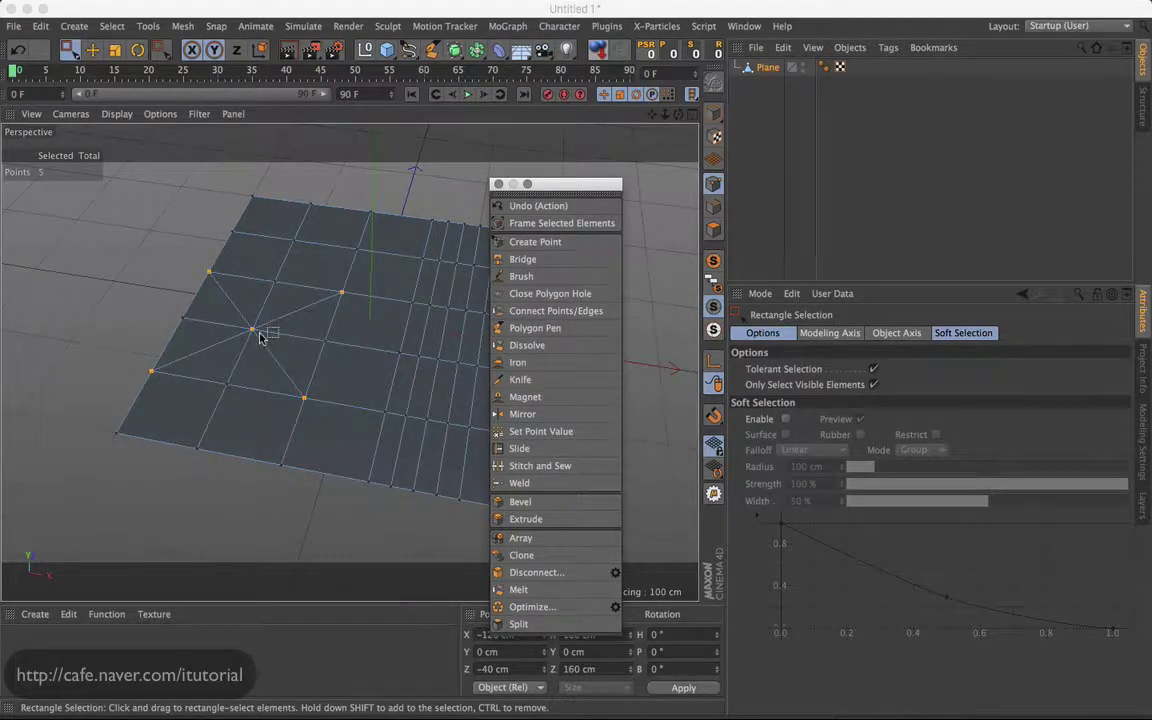
pyautogui.click(376, 265)
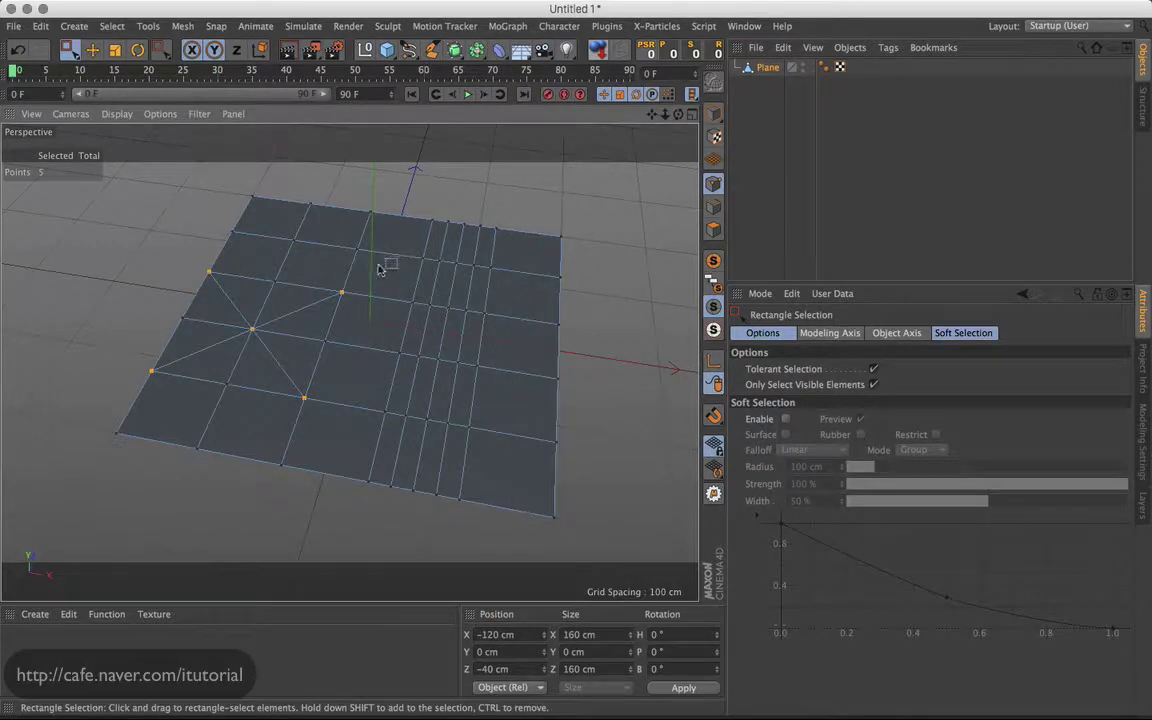
pyautogui.keyDown('alt'); pyautogui.moveTo(418, 328); pyautogui.dragTo(283, 366); pyautogui.keyUp('alt')
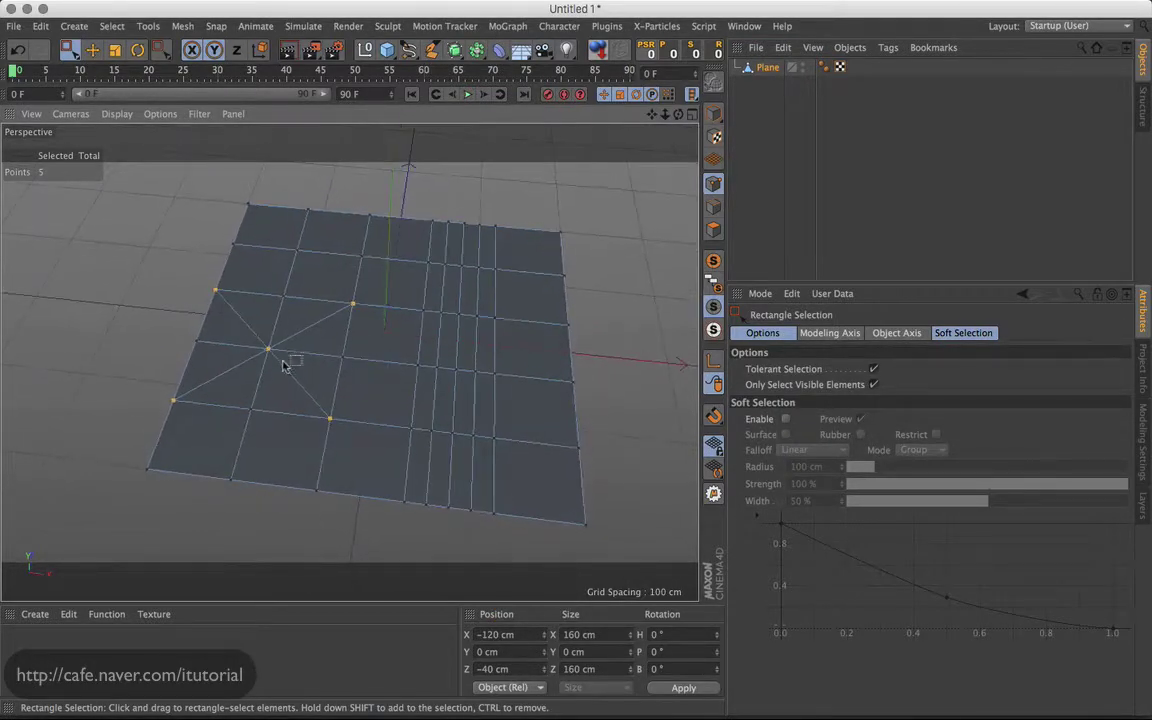
pyautogui.click(176, 348)
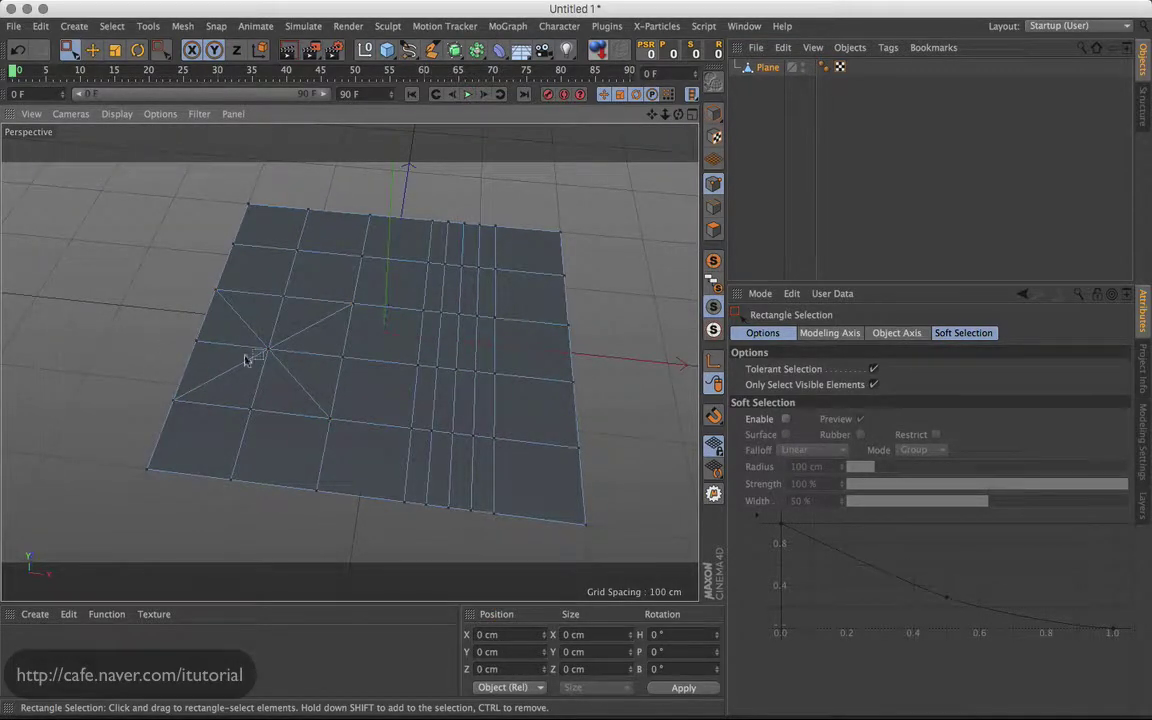
# Step: Select the vertex where the diagonal cuts meet and orbit around it
pyautogui.click(215, 290)
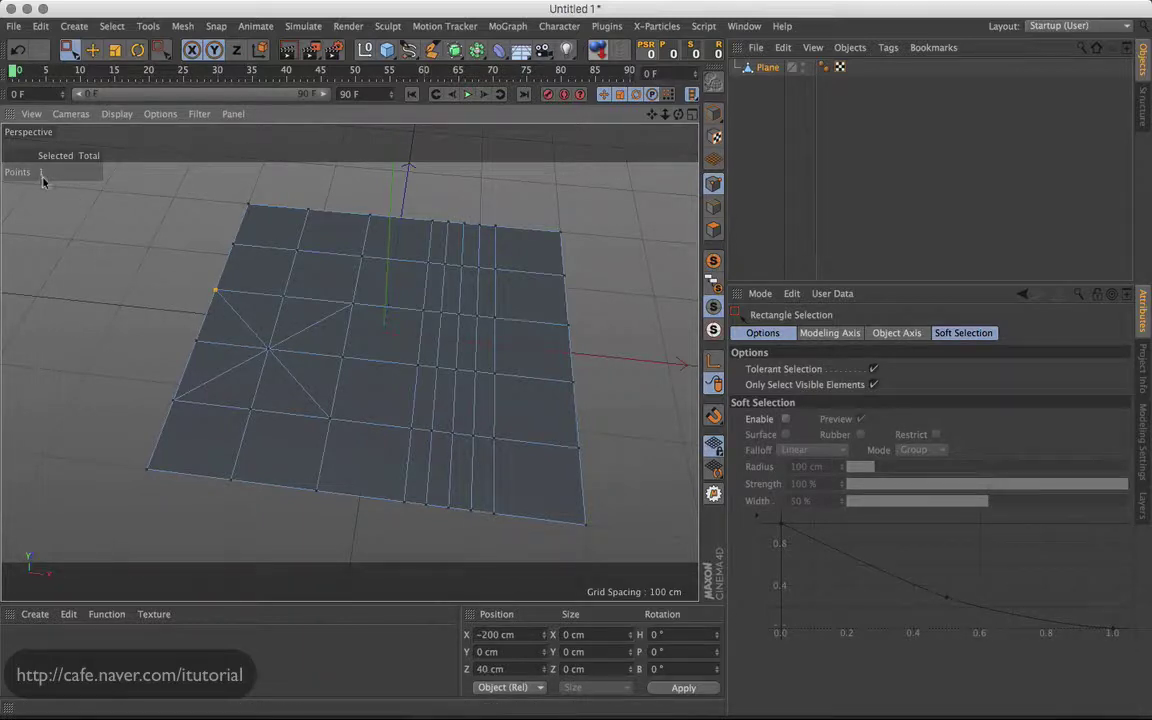
pyautogui.click(260, 346)
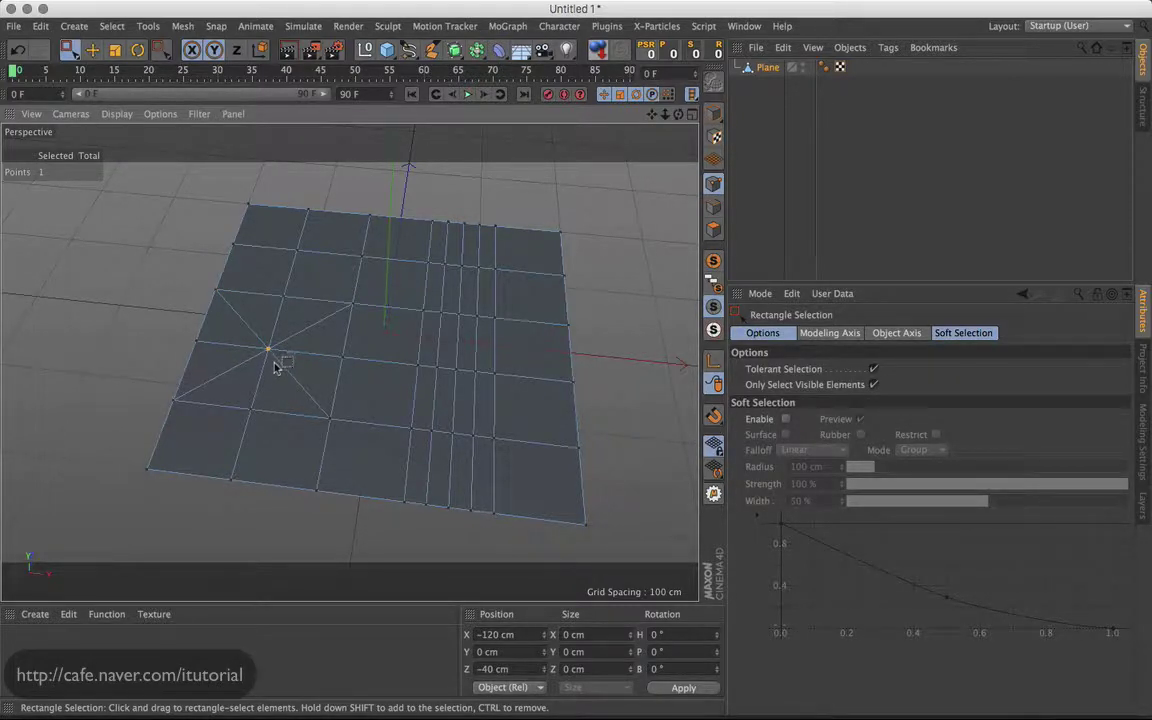
pyautogui.keyDown('alt'); pyautogui.moveTo(284, 365); pyautogui.dragTo(282, 361); pyautogui.keyUp('alt')
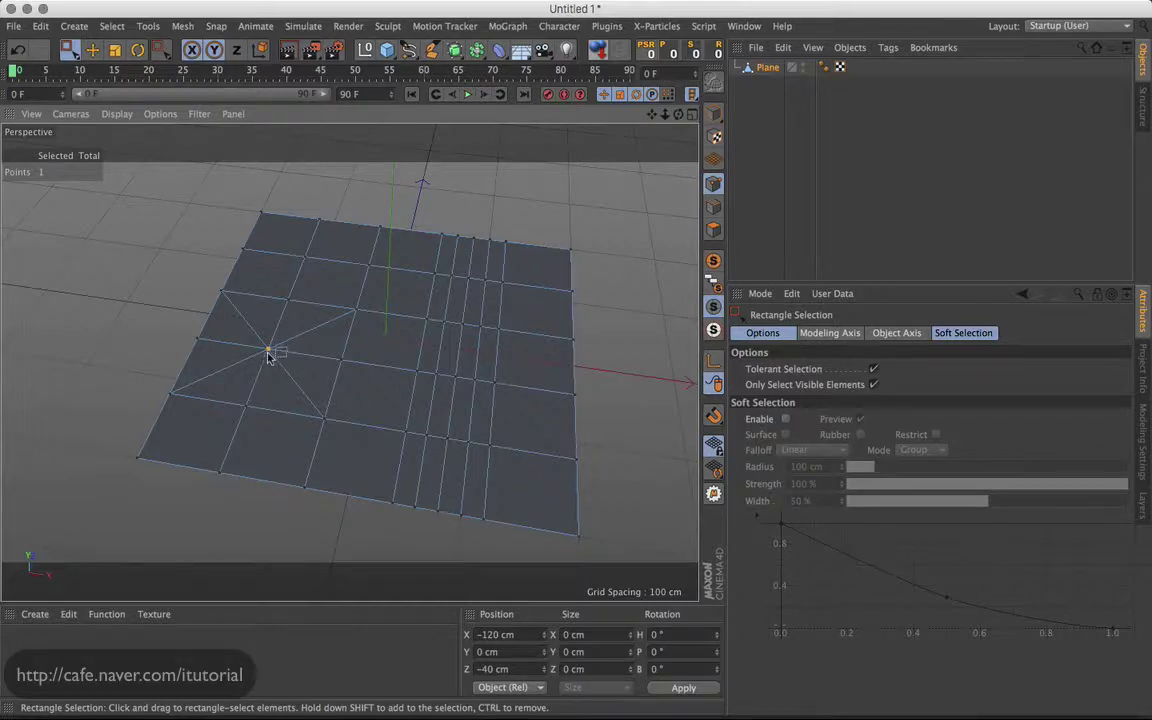
pyautogui.keyDown('alt'); pyautogui.moveTo(310, 355); pyautogui.dragTo(455, 249); pyautogui.keyUp('alt')
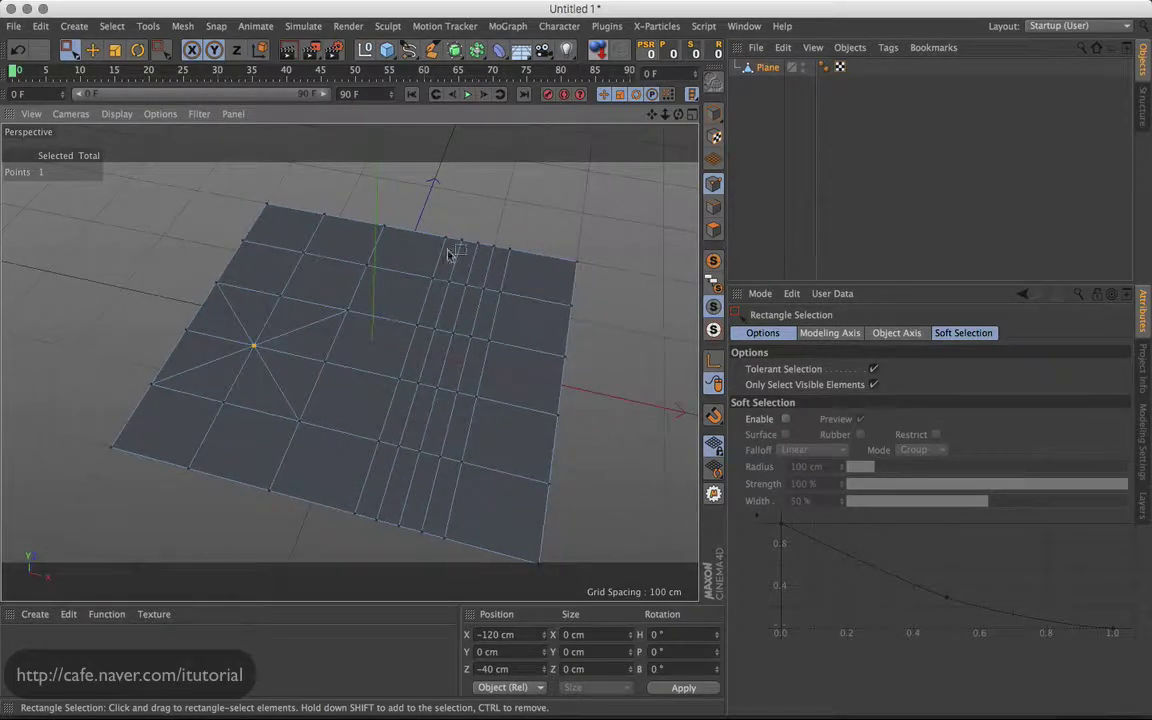
# Step: Delete the Plane object from the scene, undoing an accidental polygon deletion
pyautogui.click(770, 78)
pyautogui.click(767, 67)
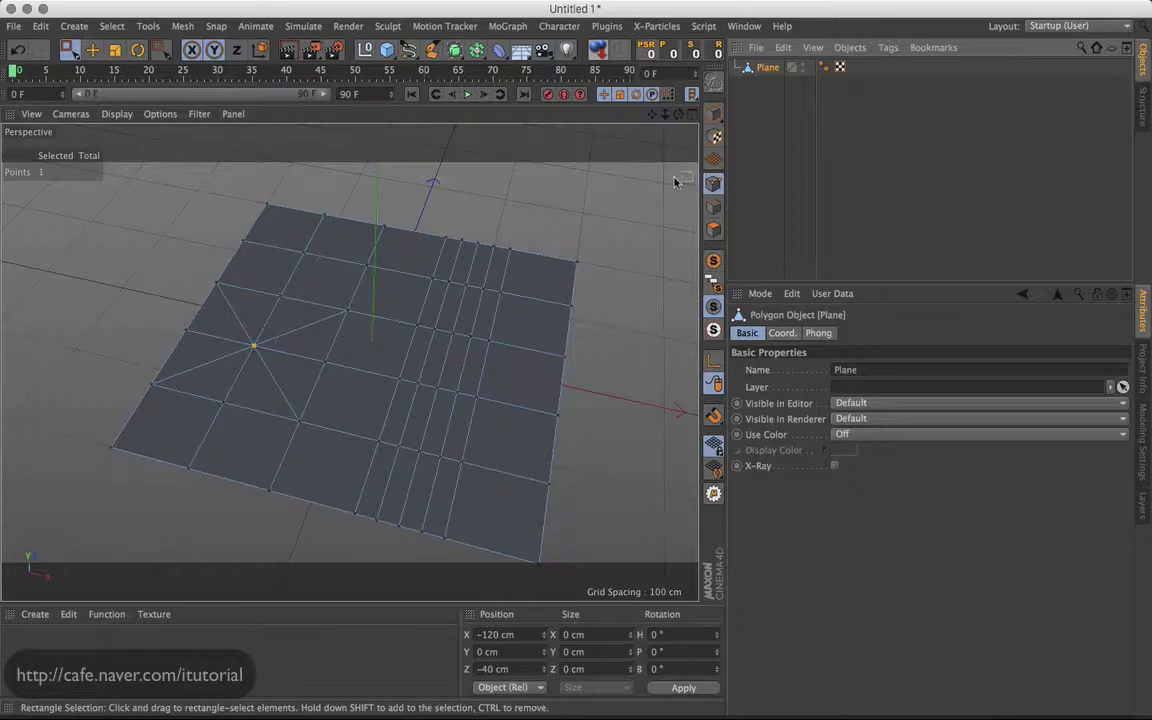
pyautogui.press('Delete')
pyautogui.hotkey('ctrl', 'z')
pyautogui.hotkey('ctrl', 'z')
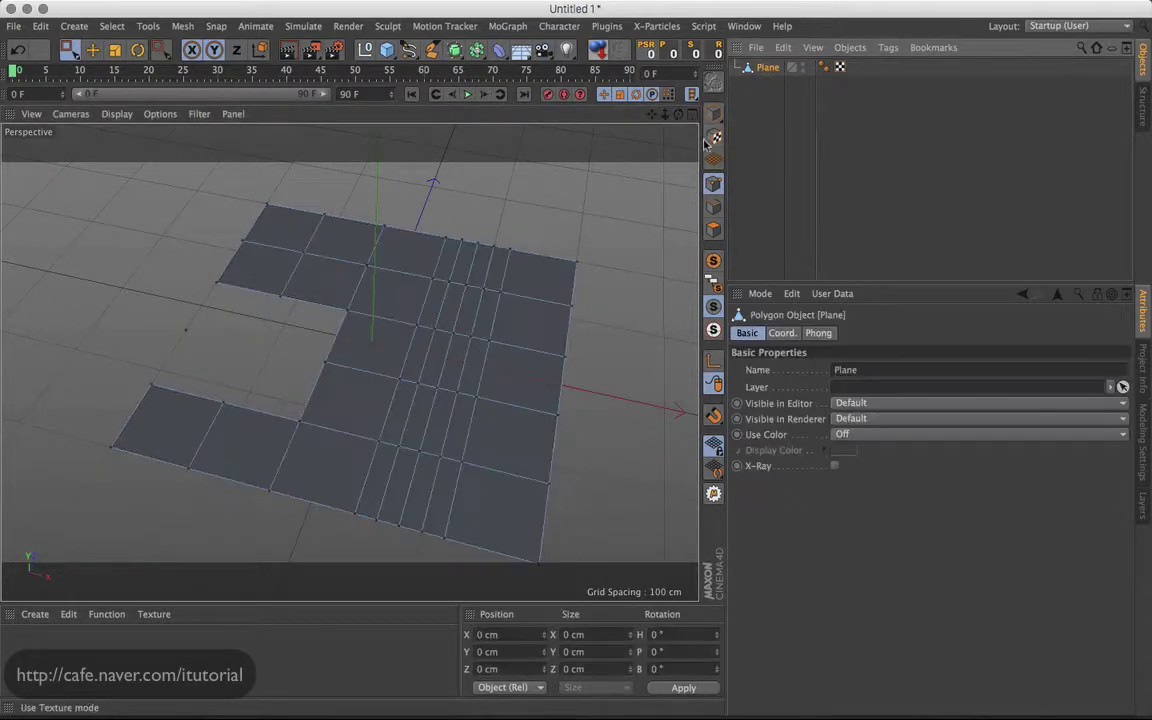
pyautogui.hotkey('ctrl', 'z')
pyautogui.click(387, 49)
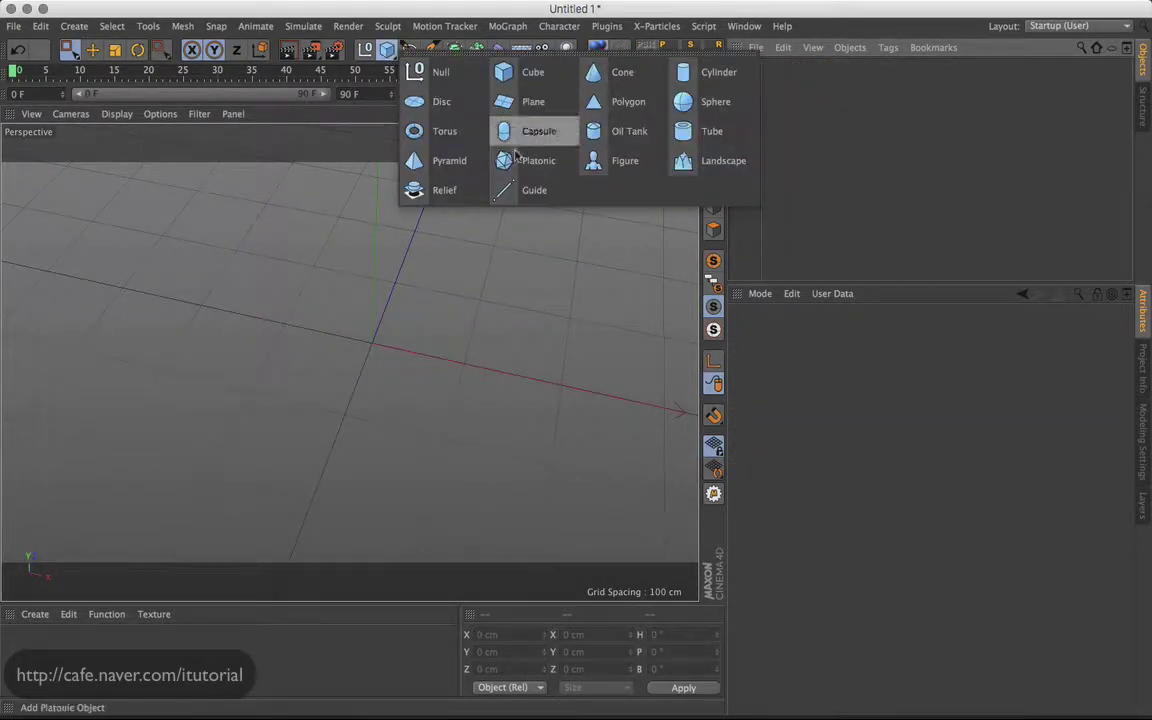
# Step: Add a Torus with 13 ring segments and 7 pipe segments
pyautogui.click(444, 131)
pyautogui.keyDown('alt'); pyautogui.moveTo(408, 343); pyautogui.dragTo(440, 290); pyautogui.keyUp('alt')
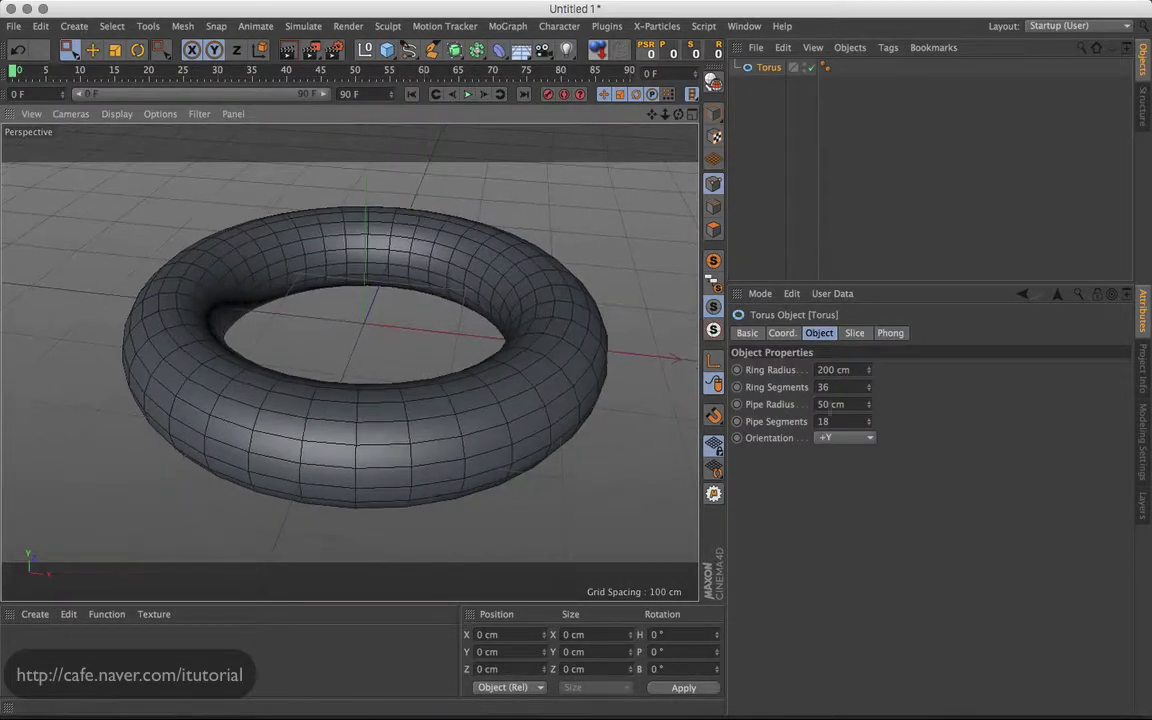
pyautogui.moveTo(869, 389); pyautogui.dragTo(867, 437)
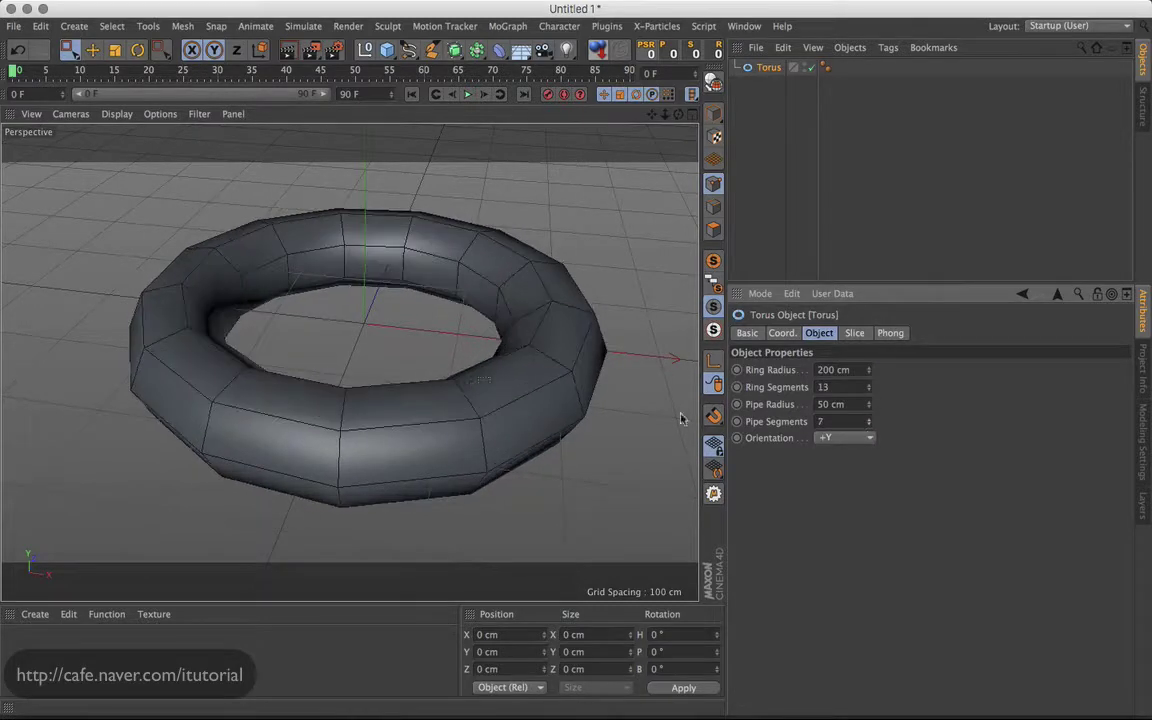
pyautogui.moveTo(684, 419)
pyautogui.keyDown('alt'); pyautogui.mouseDown()
pyautogui.moveTo(481, 373)
pyautogui.moveTo(672, 204)
pyautogui.mouseUp(); pyautogui.keyUp('alt')
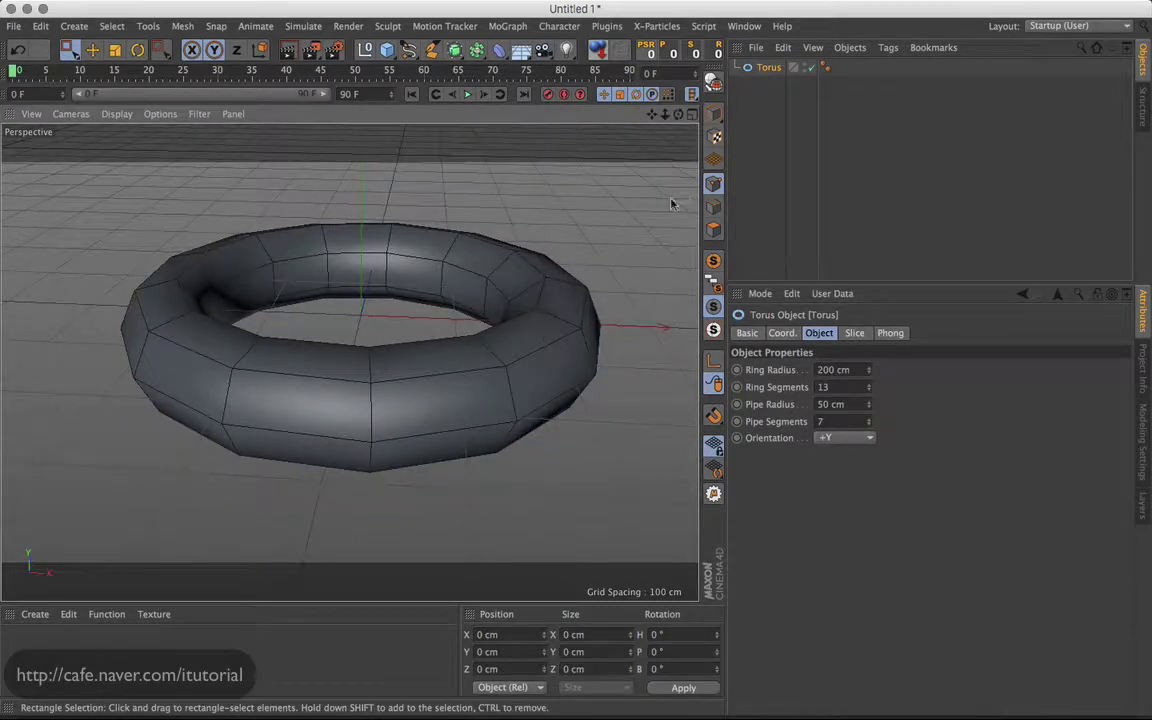
# Step: Delete the torus's Phong tag for flat shading and make it editable
pyautogui.click(825, 67)
pyautogui.press('Delete')
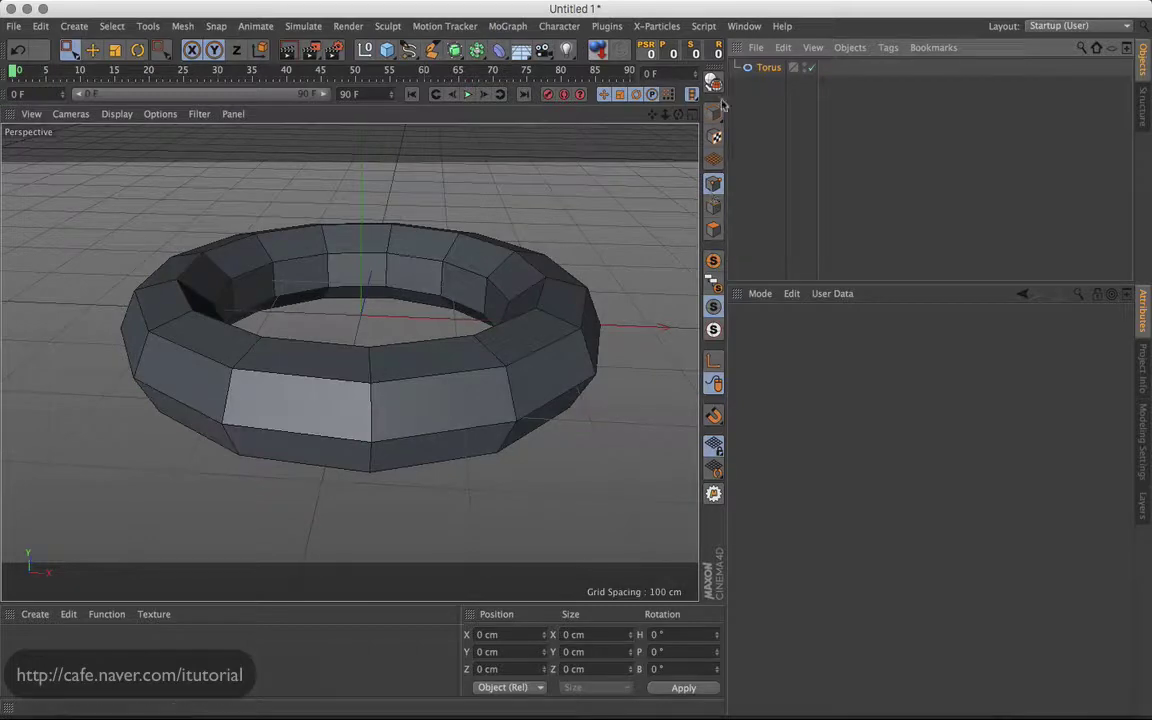
pyautogui.click(713, 82)
pyautogui.moveTo(427, 303)
pyautogui.keyDown('alt'); pyautogui.mouseDown()
pyautogui.moveTo(503, 316)
pyautogui.moveTo(420, 373)
pyautogui.mouseUp(); pyautogui.keyUp('alt')
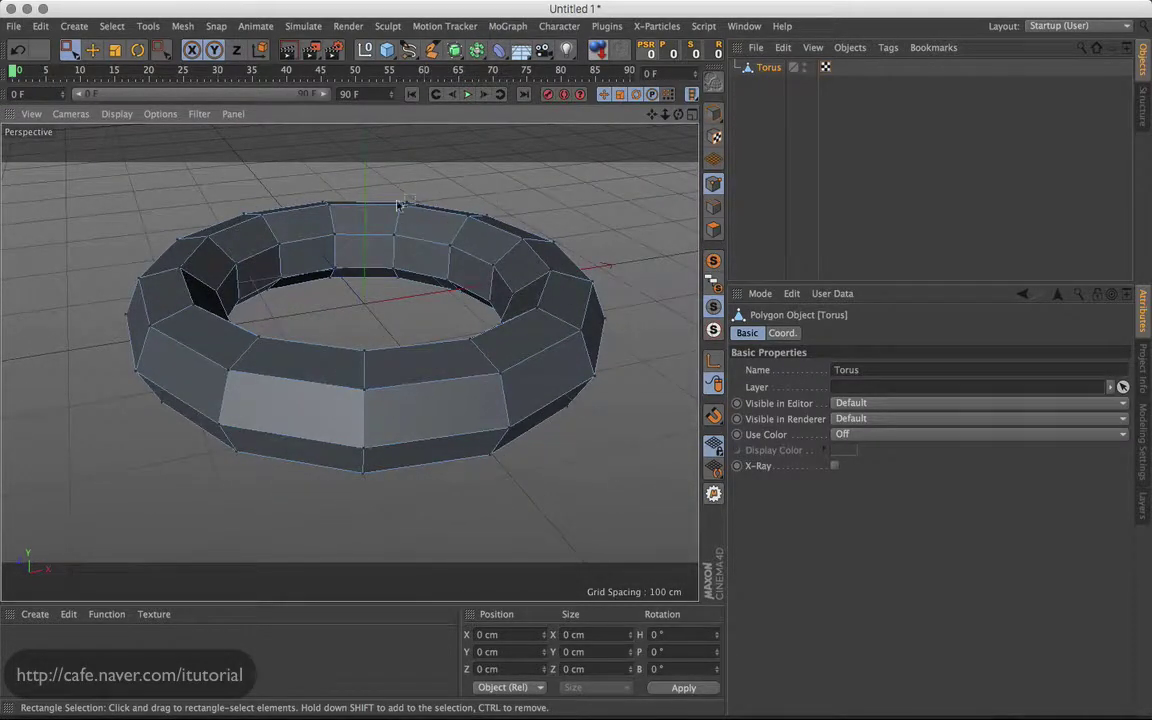
pyautogui.moveTo(398, 205)
pyautogui.keyDown('alt'); pyautogui.mouseDown()
pyautogui.moveTo(411, 329)
pyautogui.moveTo(393, 470)
pyautogui.mouseUp(); pyautogui.keyUp('alt')
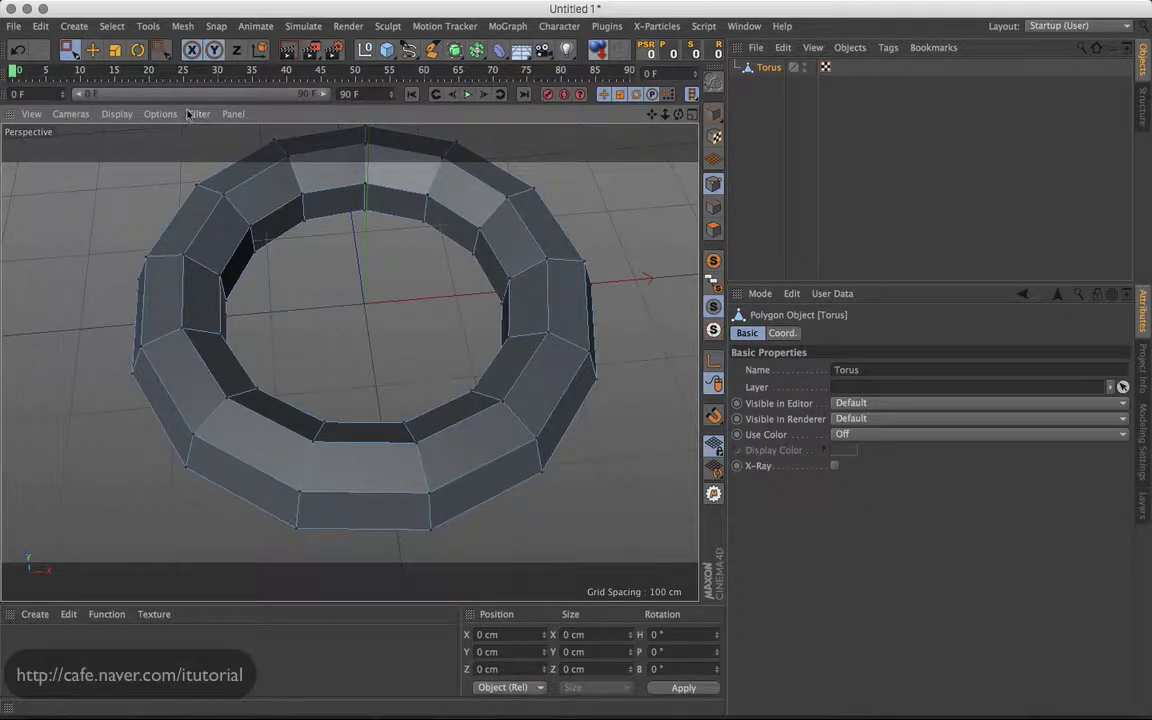
pyautogui.click(112, 27)
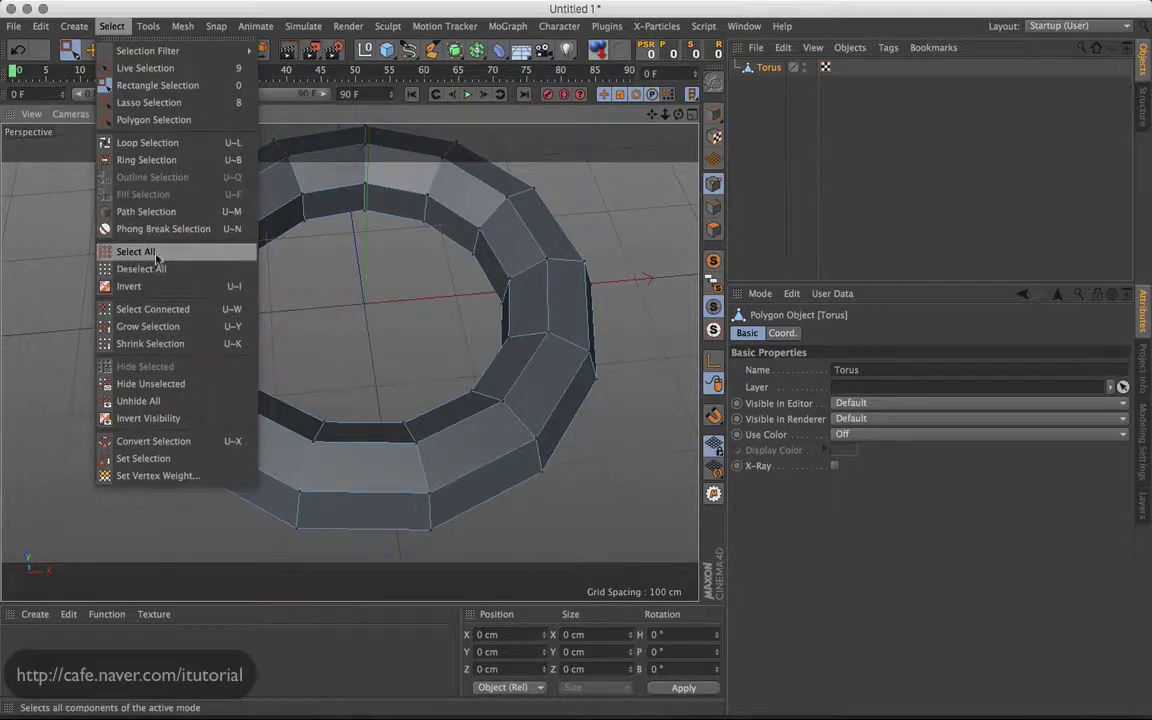
# Step: Select a ring of 13 edges around the torus and try an Edge Cut, then undo it
pyautogui.click(147, 160)
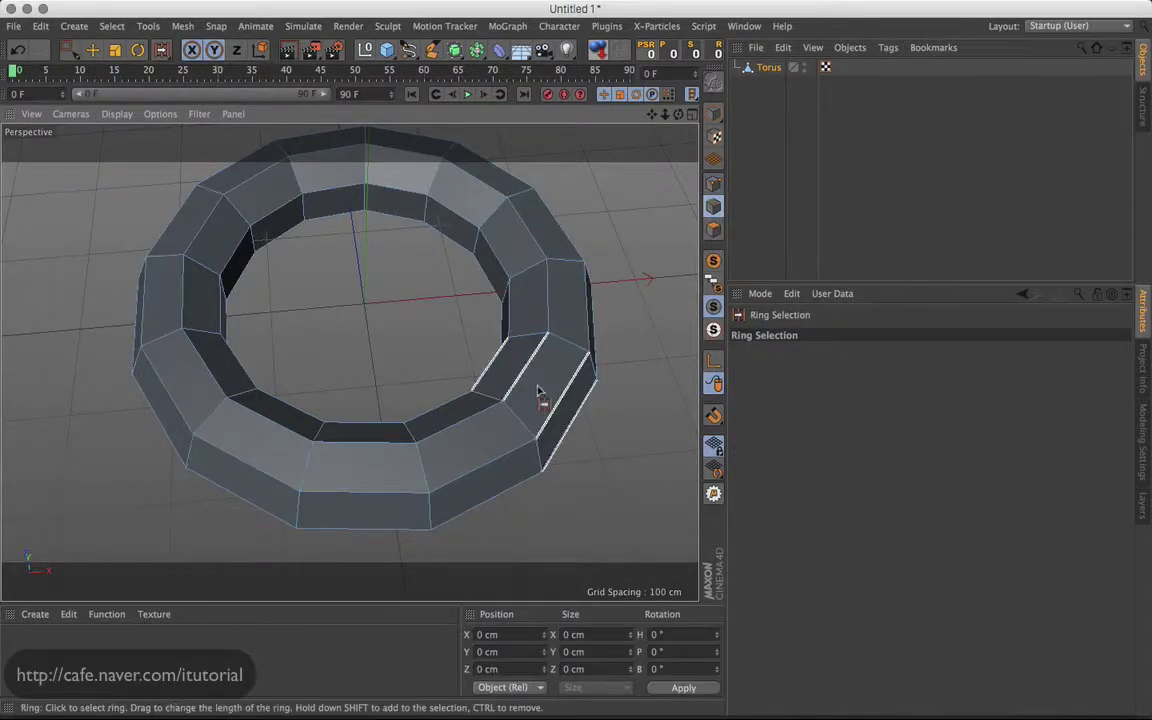
pyautogui.click(520, 421)
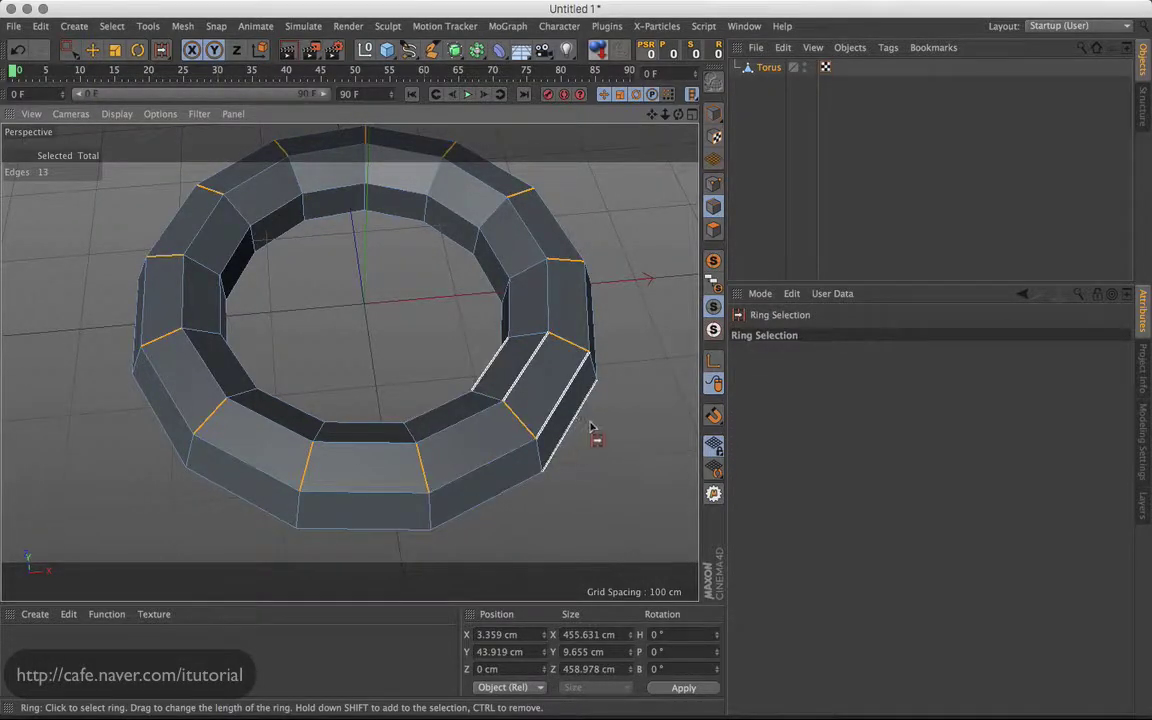
pyautogui.keyDown('alt'); pyautogui.moveTo(591, 432); pyautogui.dragTo(573, 342); pyautogui.keyUp('alt')
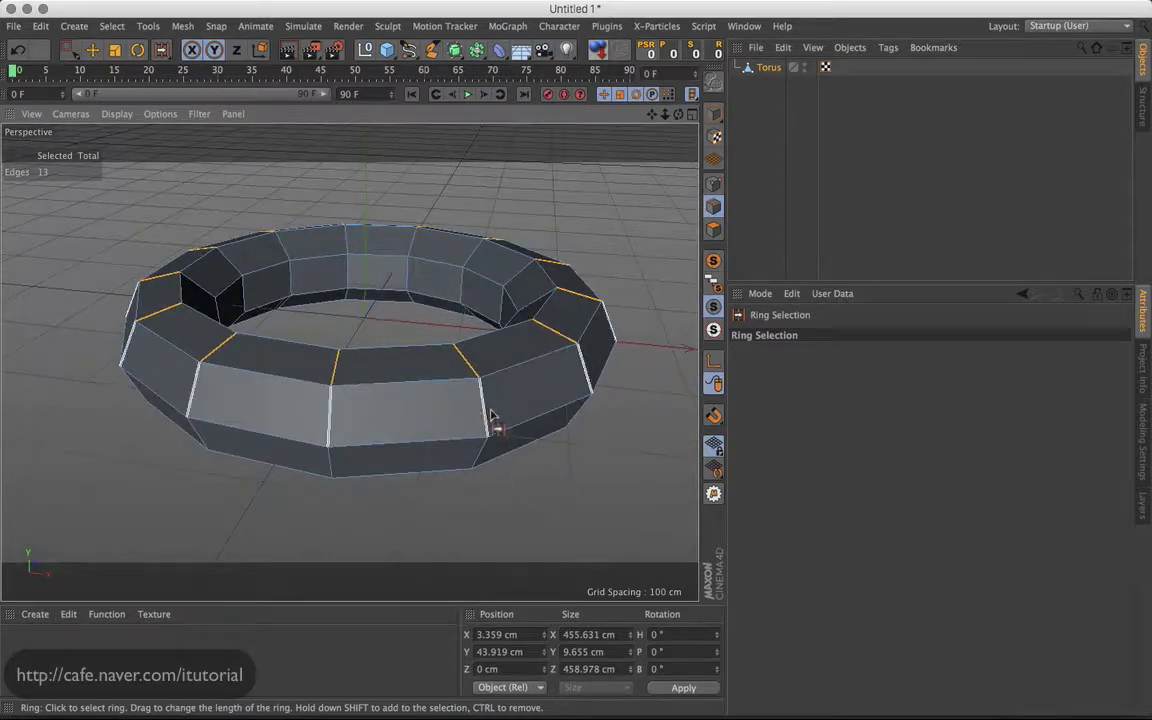
pyautogui.keyDown('alt'); pyautogui.moveTo(514, 368); pyautogui.dragTo(476, 405); pyautogui.keyUp('alt')
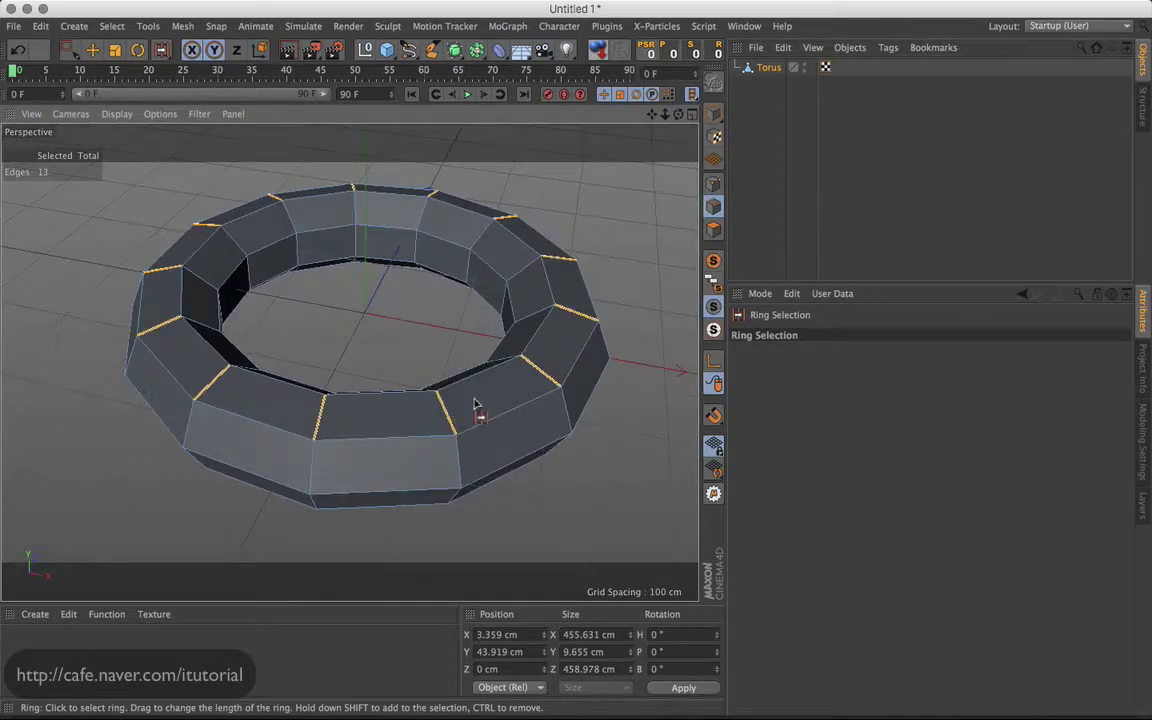
pyautogui.rightClick(626, 205)
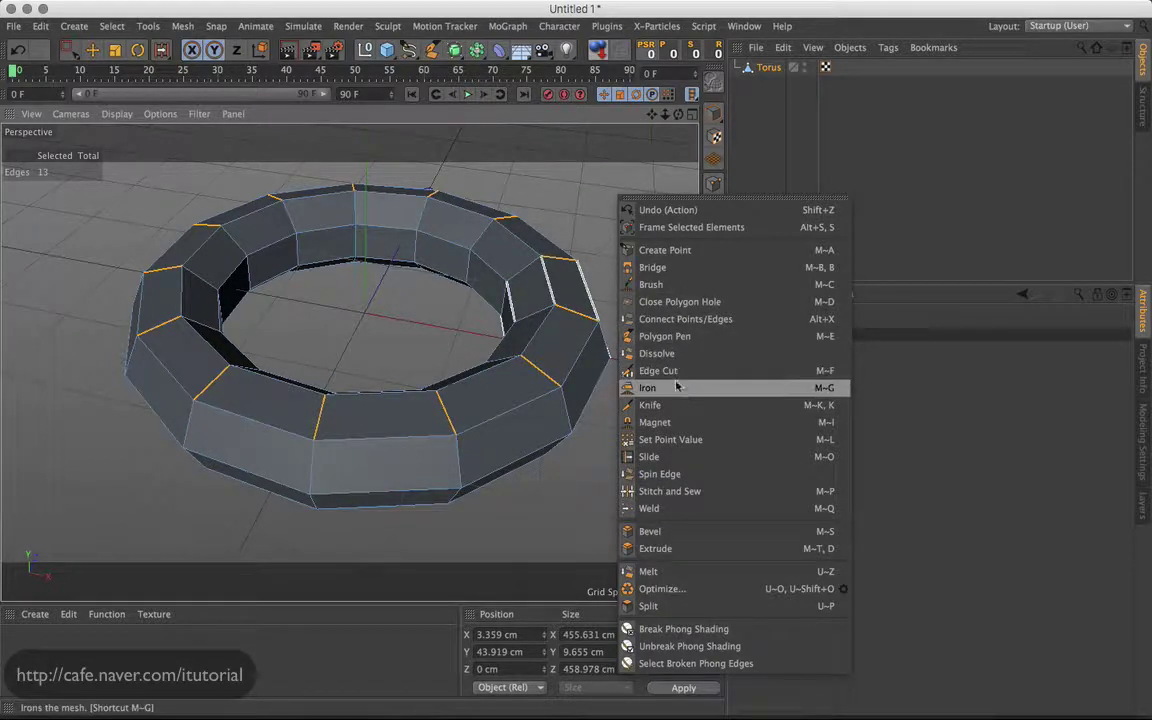
pyautogui.click(658, 370)
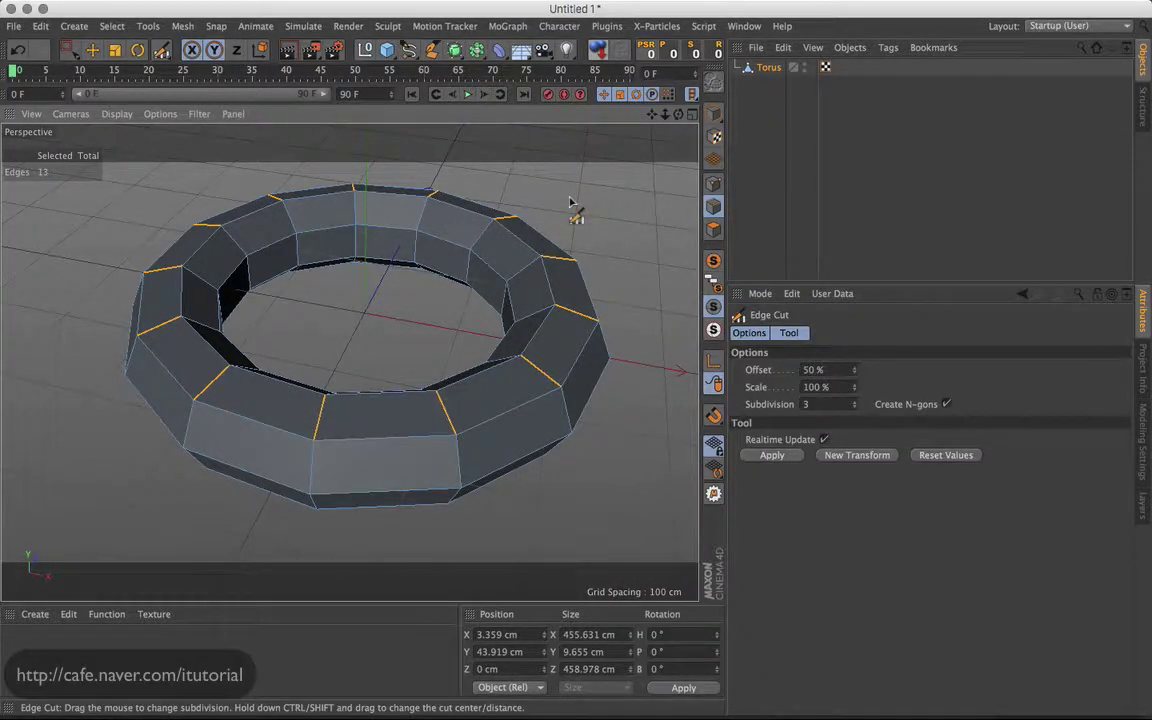
pyautogui.moveTo(579, 208)
pyautogui.mouseDown()
pyautogui.moveTo(613, 204)
pyautogui.moveTo(531, 203)
pyautogui.mouseUp()
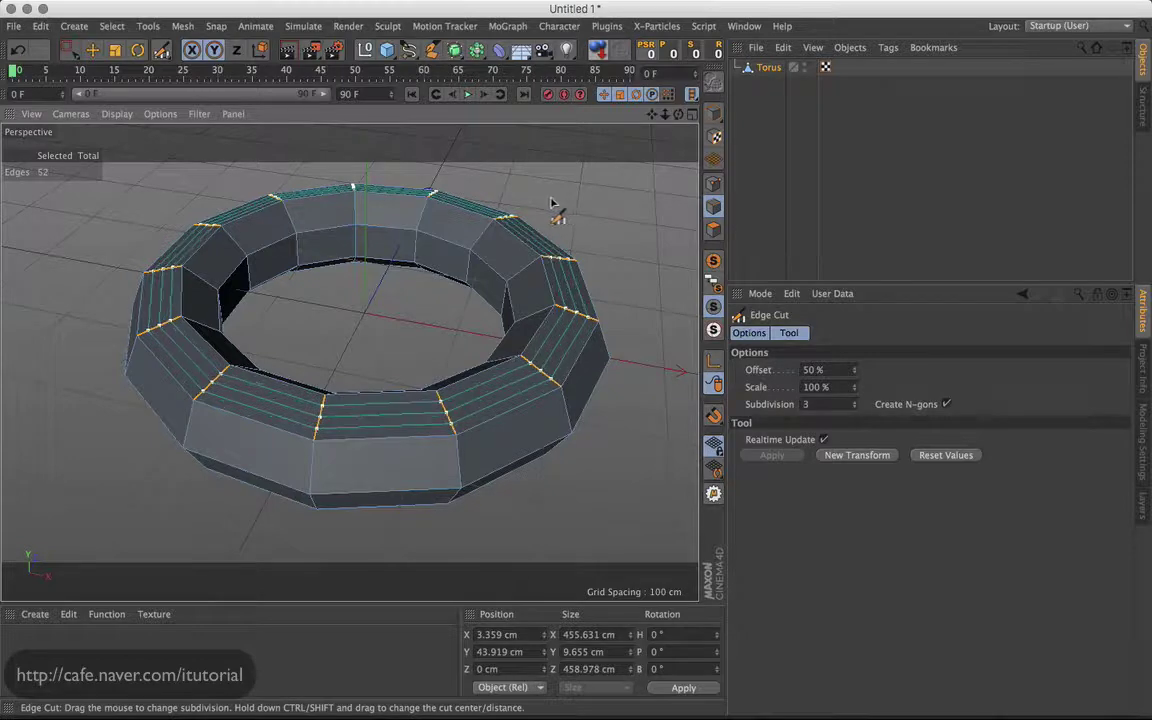
pyautogui.hotkey('ctrl', 'z')
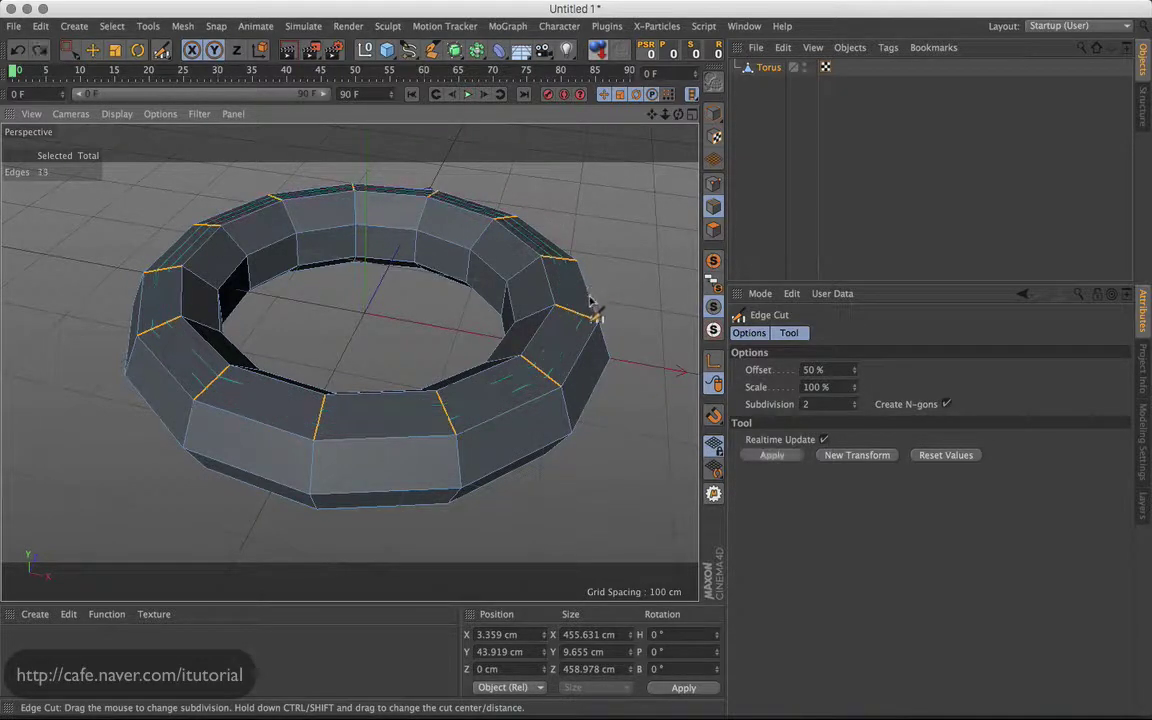
# Step: With Create N-gons off, cut two loops through the ring at Subdivision 2 and inspect them
pyautogui.click(946, 404)
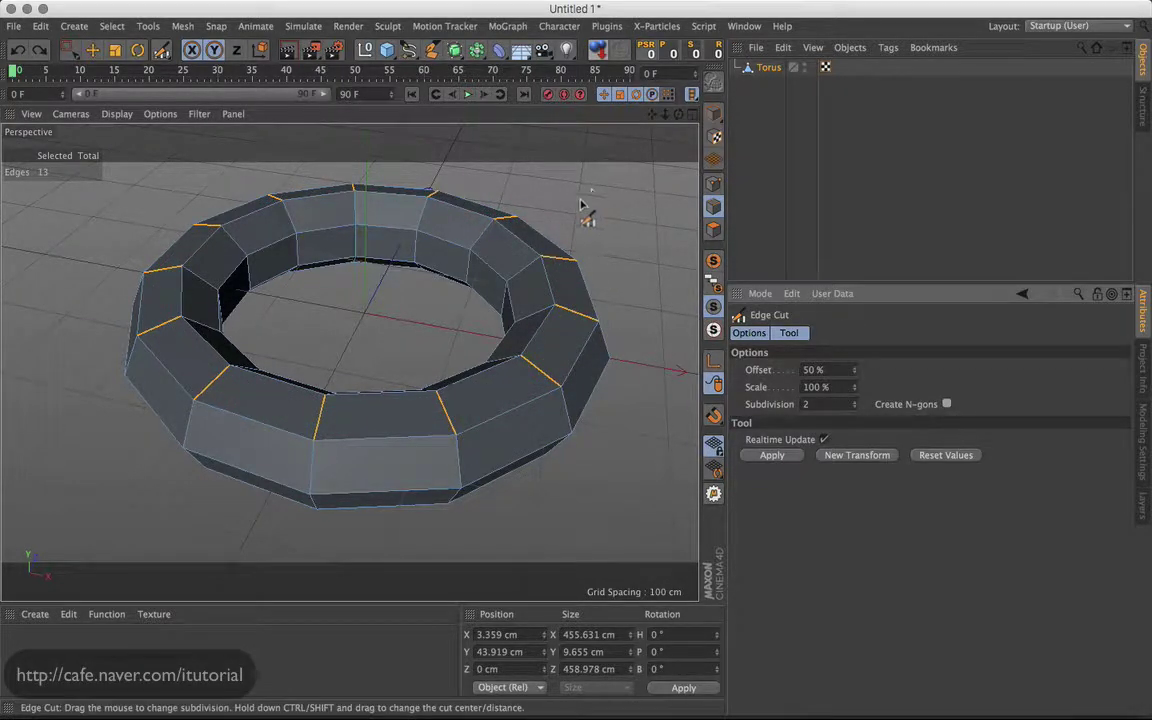
pyautogui.moveTo(586, 206); pyautogui.dragTo(601, 205)
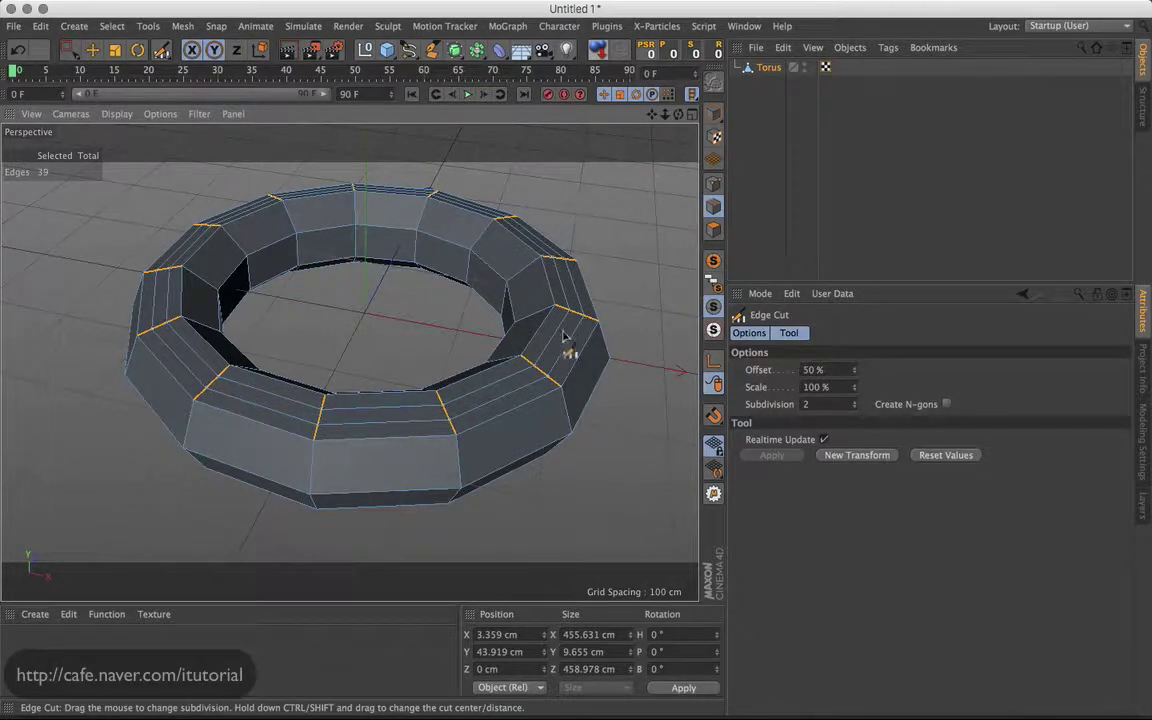
pyautogui.moveTo(505, 300)
pyautogui.keyDown('alt'); pyautogui.mouseDown()
pyautogui.moveTo(535, 297)
pyautogui.moveTo(483, 358)
pyautogui.moveTo(485, 374)
pyautogui.mouseUp(); pyautogui.keyUp('alt')
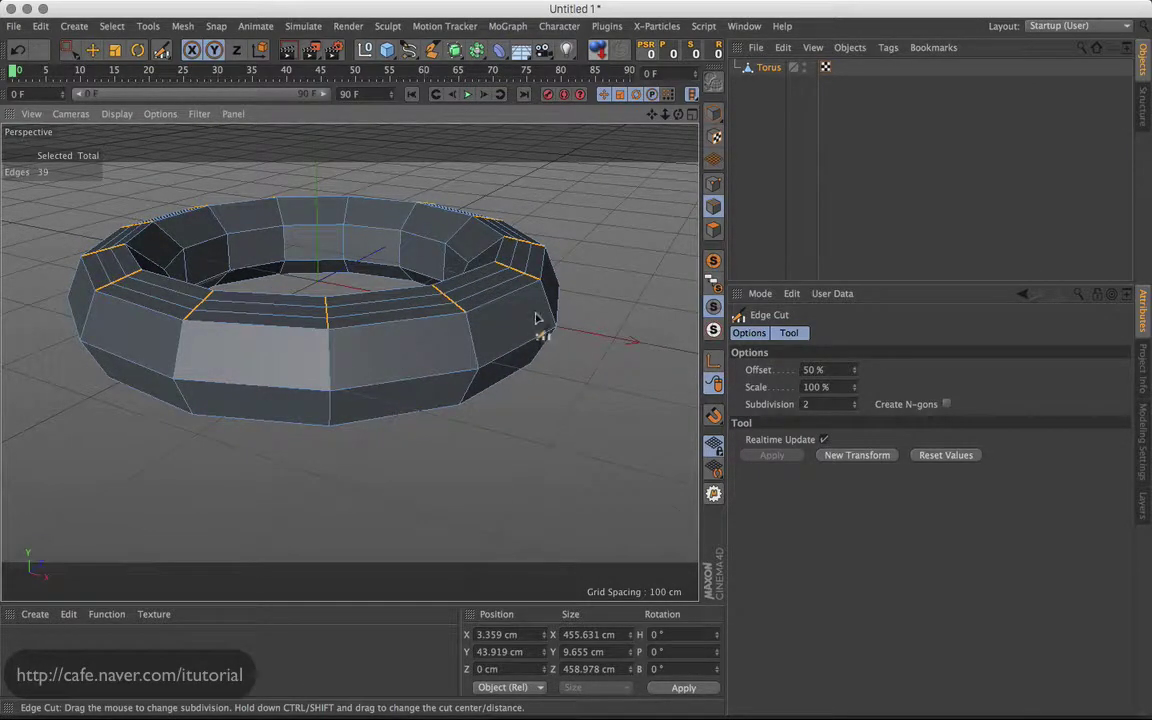
pyautogui.keyDown('alt'); pyautogui.moveTo(540, 321); pyautogui.dragTo(411, 360); pyautogui.keyUp('alt')
pyautogui.moveTo(386, 411)
pyautogui.keyDown('alt'); pyautogui.mouseDown()
pyautogui.moveTo(447, 345)
pyautogui.moveTo(365, 347)
pyautogui.mouseUp(); pyautogui.keyUp('alt')
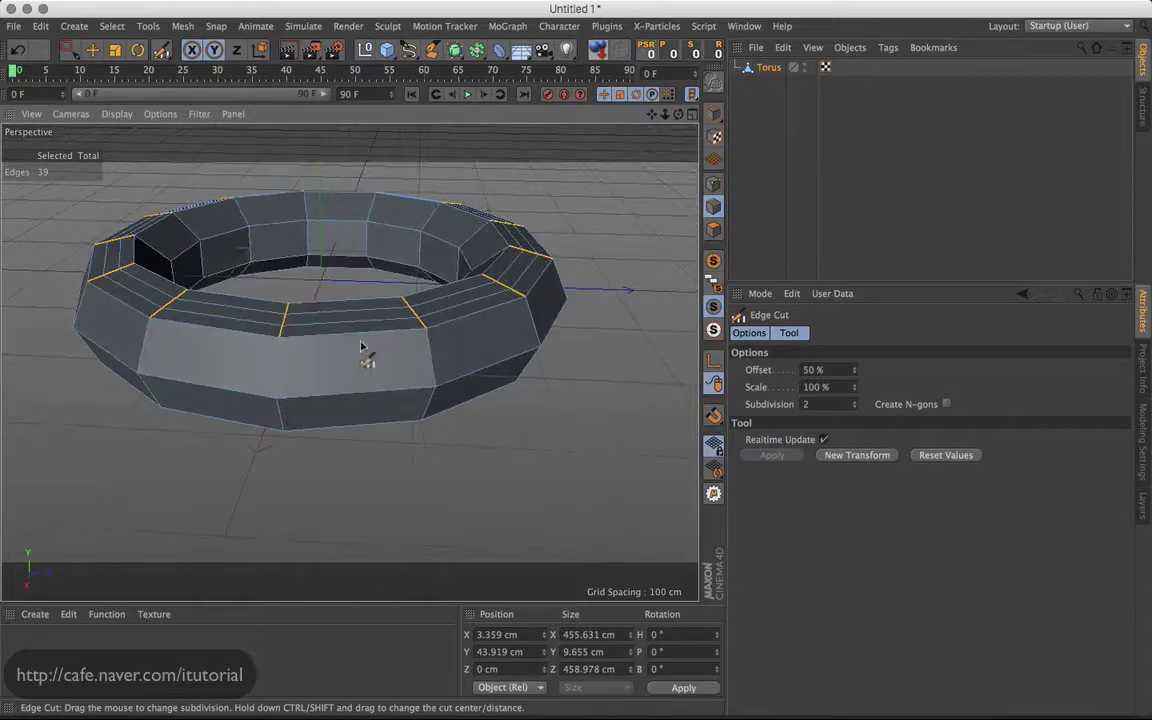
pyautogui.keyDown('alt'); pyautogui.moveTo(468, 312); pyautogui.dragTo(378, 380); pyautogui.keyUp('alt')
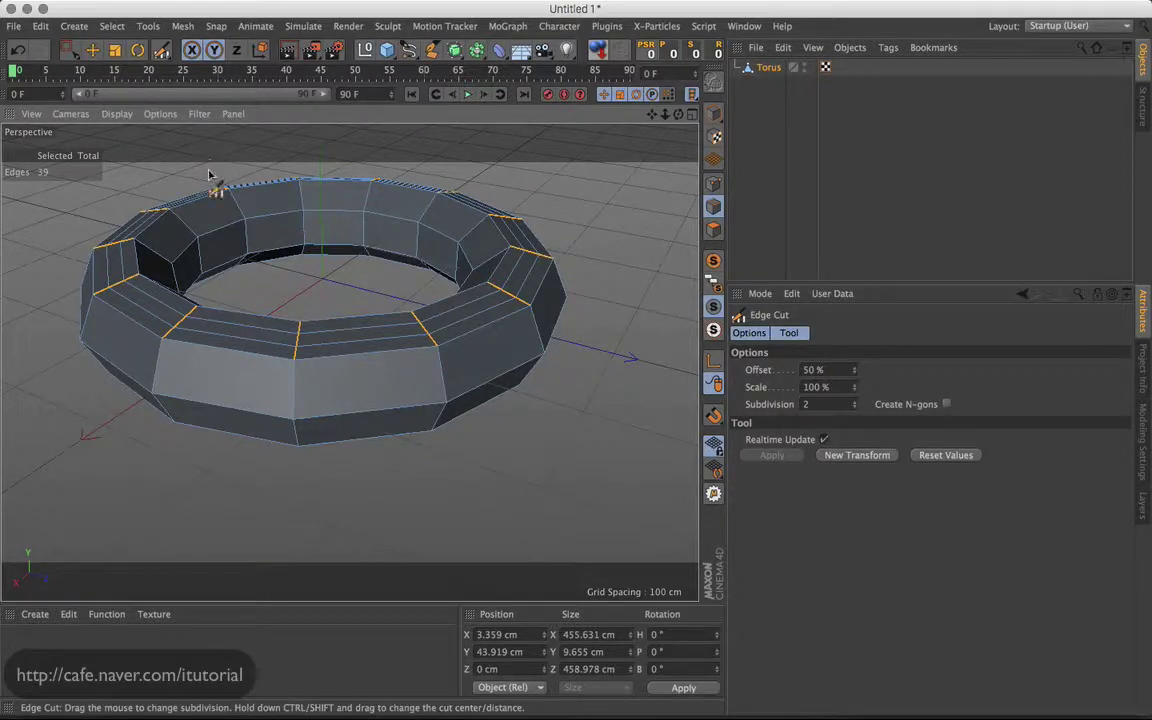
pyautogui.moveTo(219, 185)
pyautogui.keyDown('alt'); pyautogui.mouseDown()
pyautogui.moveTo(339, 219)
pyautogui.moveTo(263, 172)
pyautogui.mouseUp(); pyautogui.keyUp('alt')
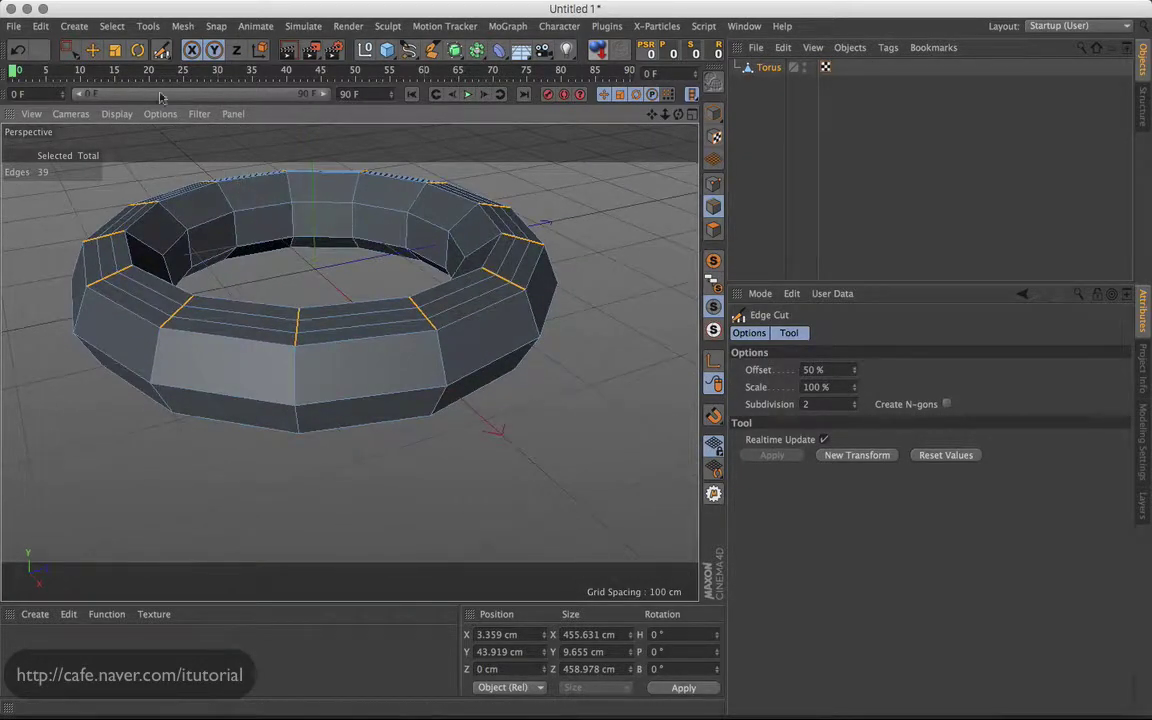
# Step: Loop-select two outer edge loops of the torus
pyautogui.click(143, 27)
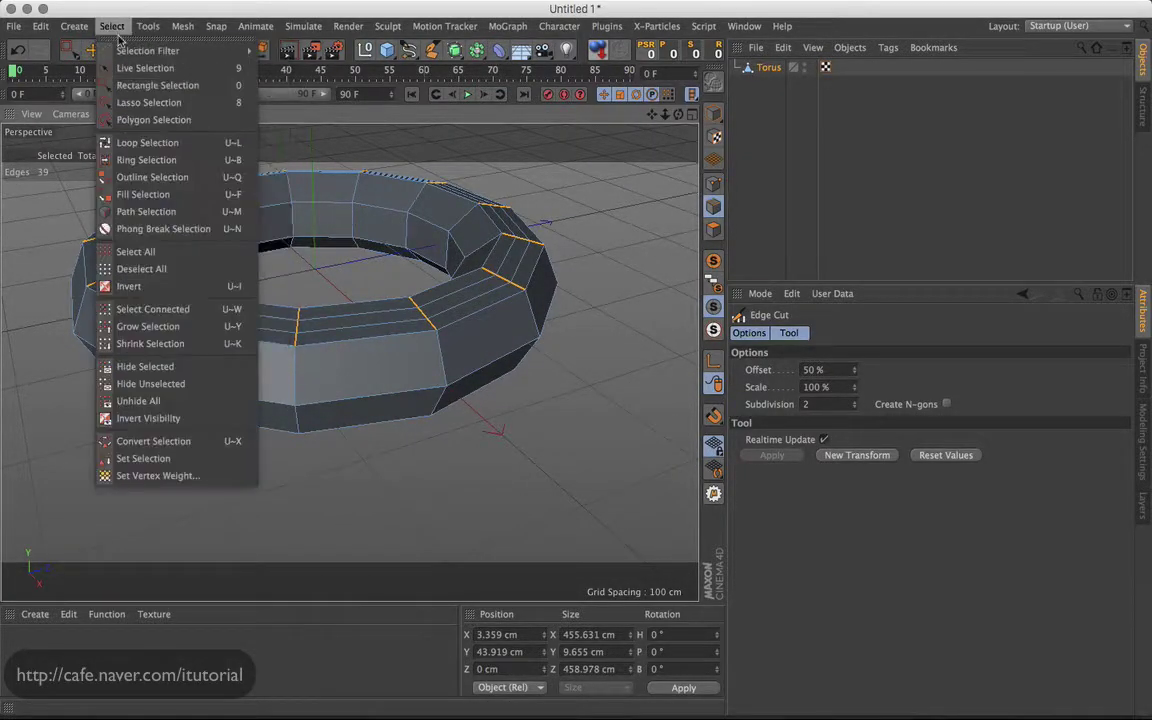
pyautogui.click(145, 143)
pyautogui.click(452, 340)
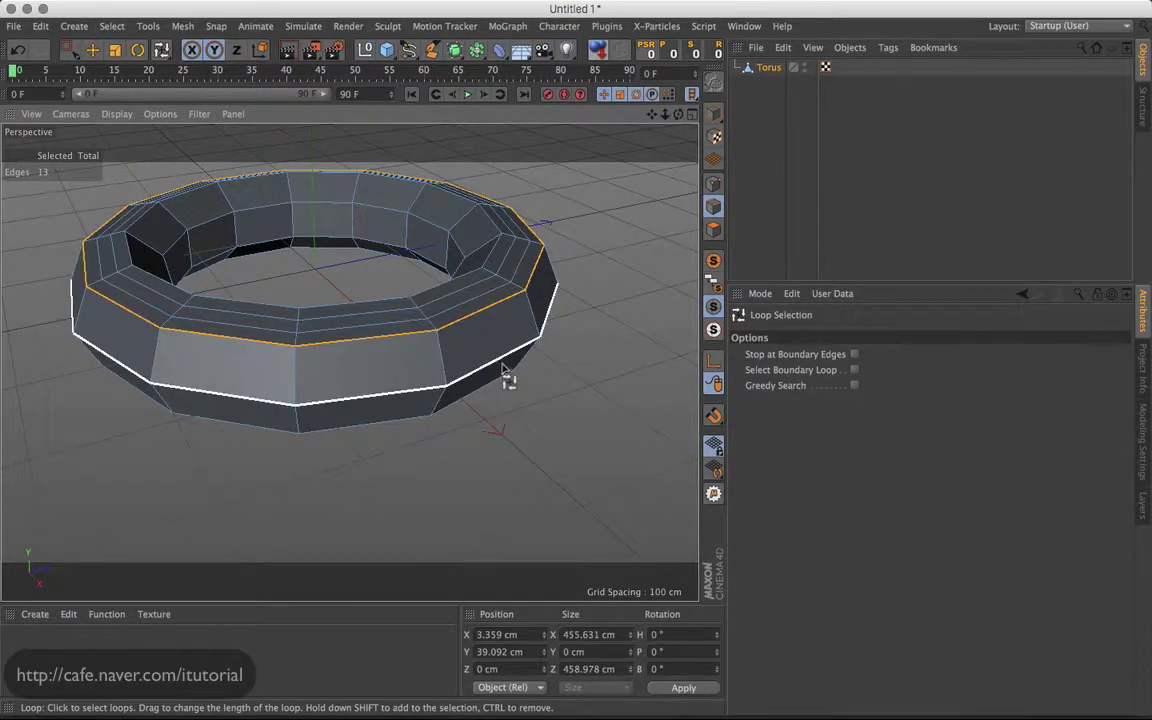
pyautogui.moveTo(506, 378)
pyautogui.keyDown('alt'); pyautogui.mouseDown()
pyautogui.moveTo(522, 342)
pyautogui.moveTo(424, 357)
pyautogui.mouseUp(); pyautogui.keyUp('alt')
pyautogui.keyDown('shift'); pyautogui.click(413, 340); pyautogui.keyUp('shift')
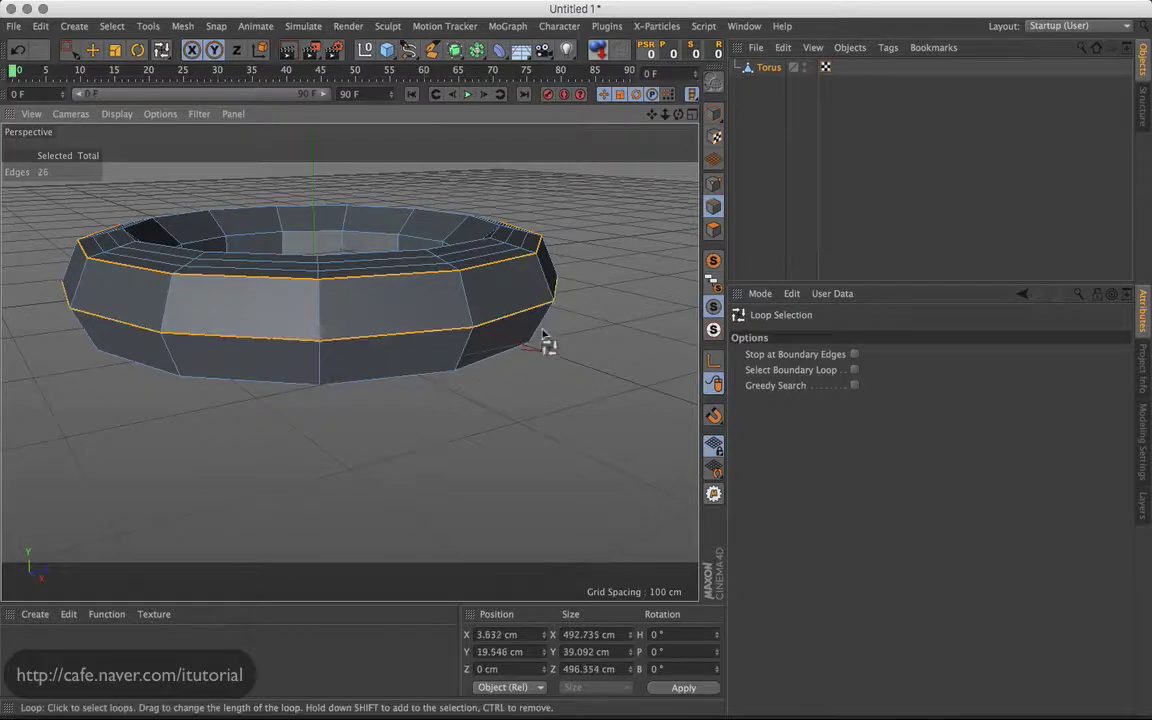
pyautogui.moveTo(545, 342)
pyautogui.keyDown('alt'); pyautogui.mouseDown()
pyautogui.moveTo(517, 375)
pyautogui.moveTo(527, 378)
pyautogui.mouseUp(); pyautogui.keyUp('alt')
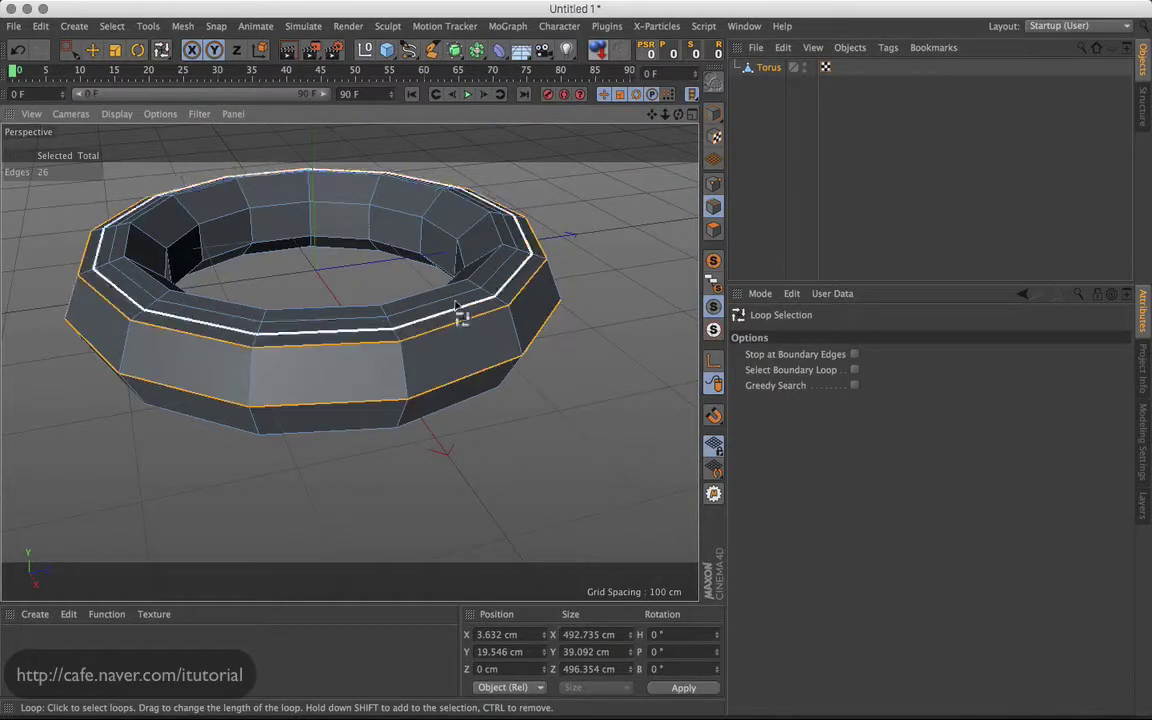
# Step: Edge Cut the two loops once at their middles, with Offset 50% and Subdivision 1
pyautogui.rightClick(590, 218)
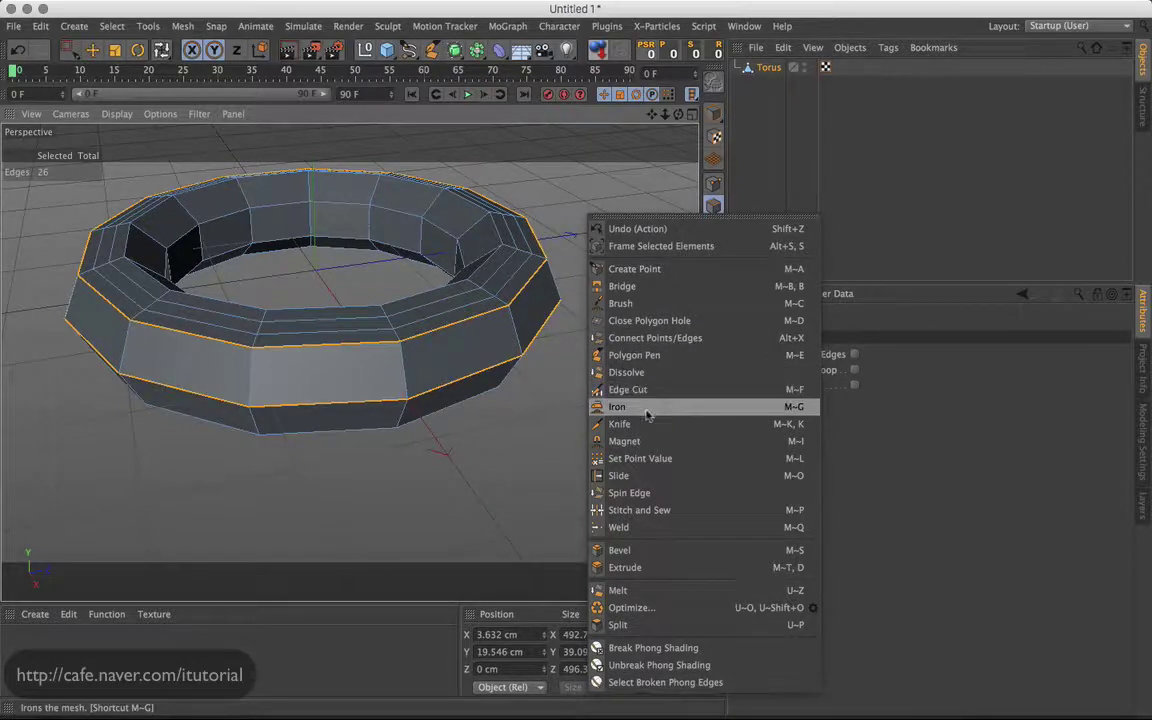
pyautogui.click(637, 396)
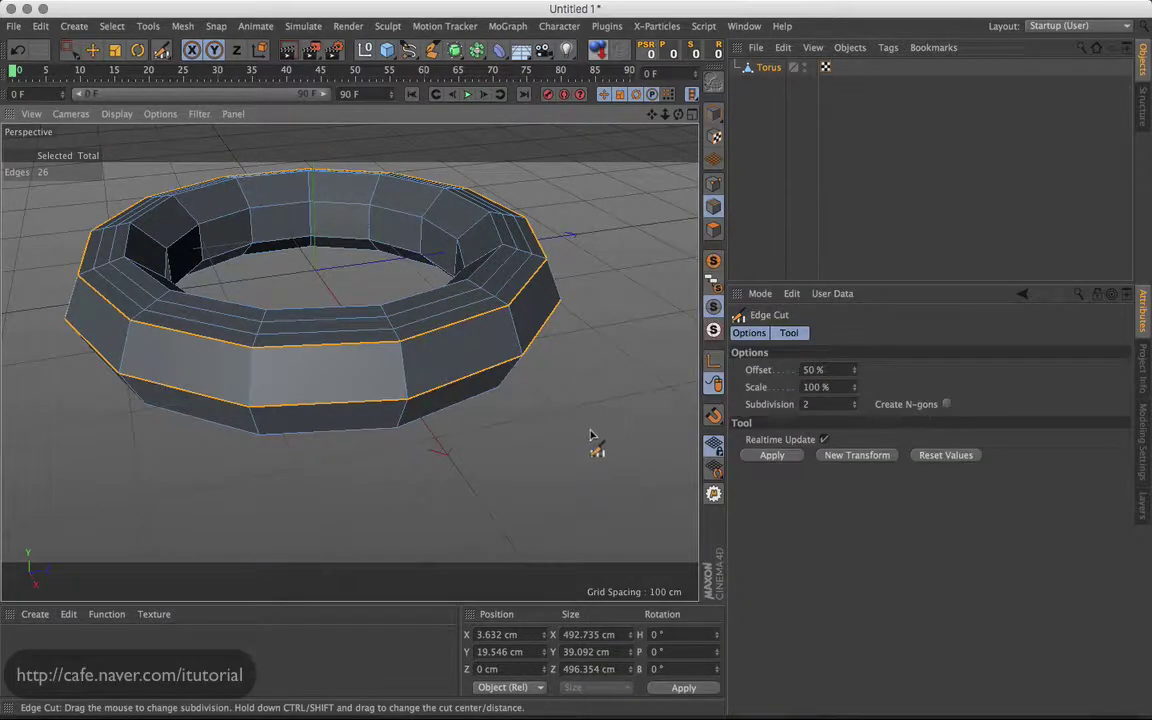
pyautogui.click(500, 455)
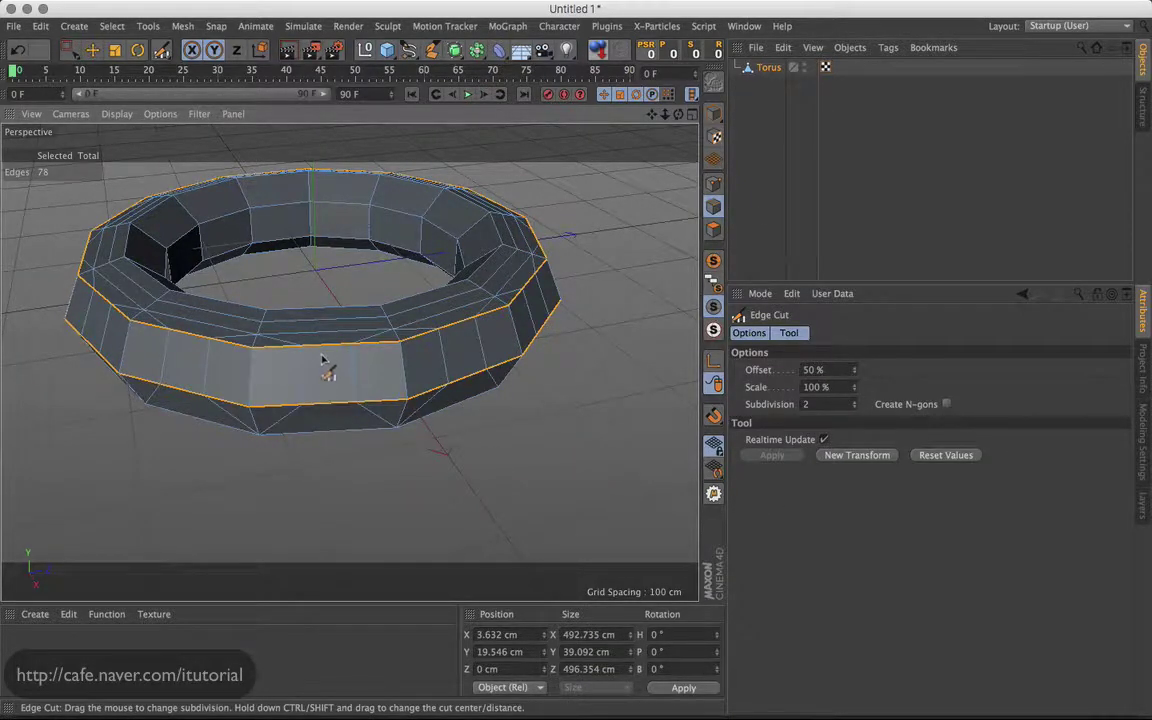
pyautogui.hotkey('ctrl', 'z')
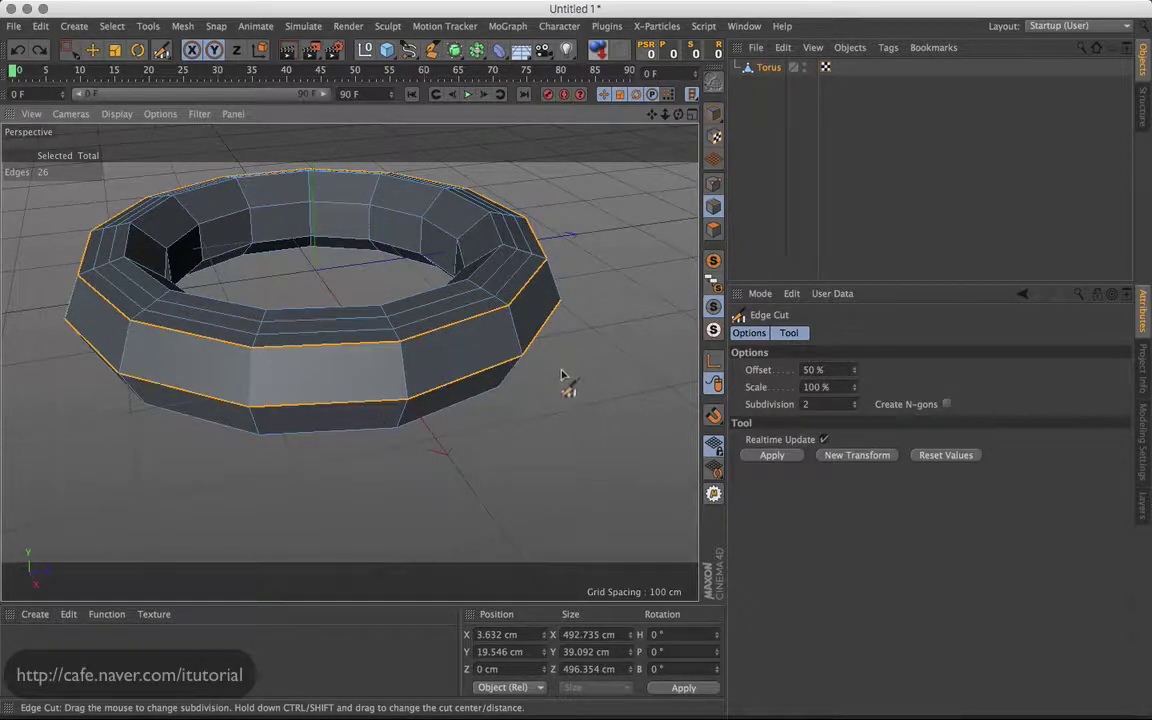
pyautogui.moveTo(565, 373)
pyautogui.mouseDown()
pyautogui.moveTo(596, 368)
pyautogui.moveTo(522, 383)
pyautogui.mouseUp()
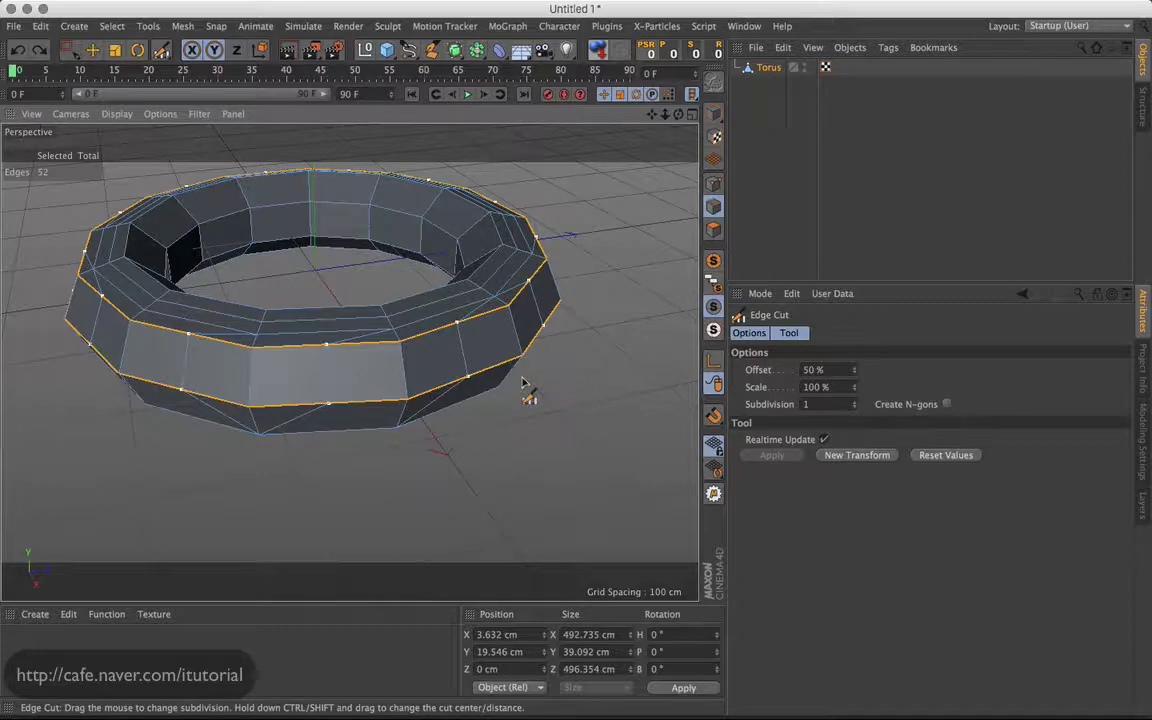
pyautogui.moveTo(514, 416)
pyautogui.keyDown('alt'); pyautogui.mouseDown()
pyautogui.moveTo(586, 378)
pyautogui.moveTo(566, 360)
pyautogui.moveTo(458, 334)
pyautogui.mouseUp(); pyautogui.keyUp('alt')
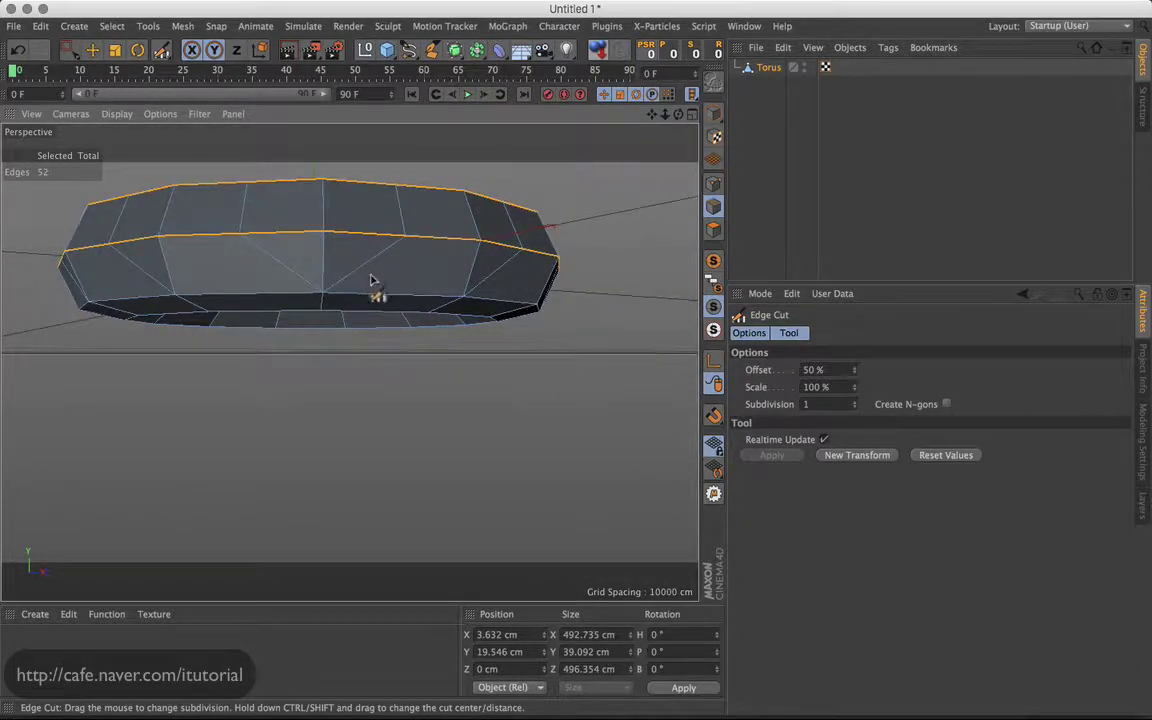
pyautogui.keyDown('alt'); pyautogui.moveTo(399, 275); pyautogui.dragTo(380, 275); pyautogui.keyUp('alt')
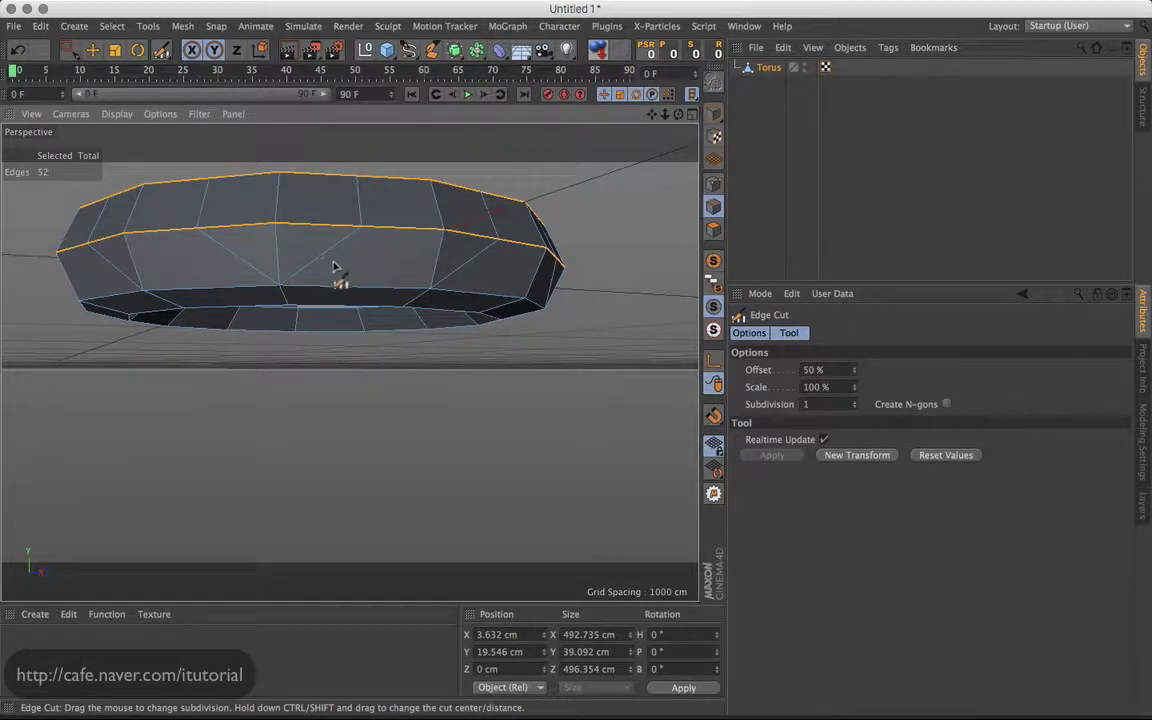
pyautogui.click(713, 229)
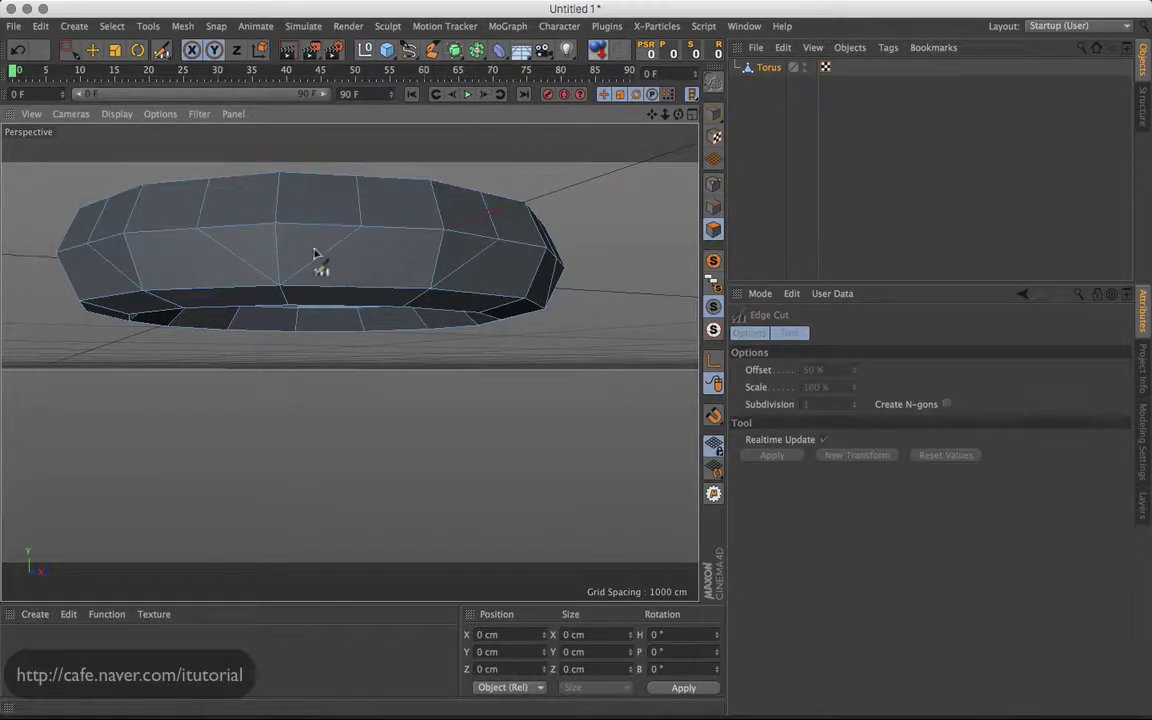
# Step: Try rectangle-selecting a few front faces, then undo the cut to restore the 26-edge loop selection
pyautogui.click(67, 50)
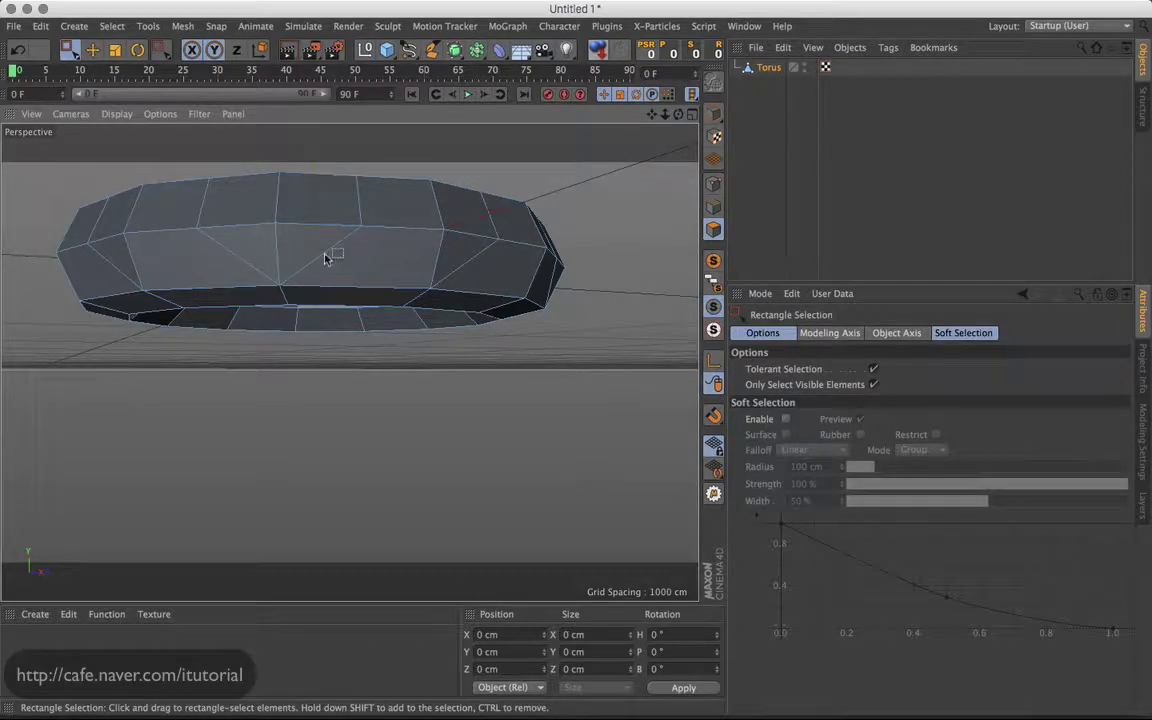
pyautogui.moveTo(316, 257); pyautogui.dragTo(348, 283)
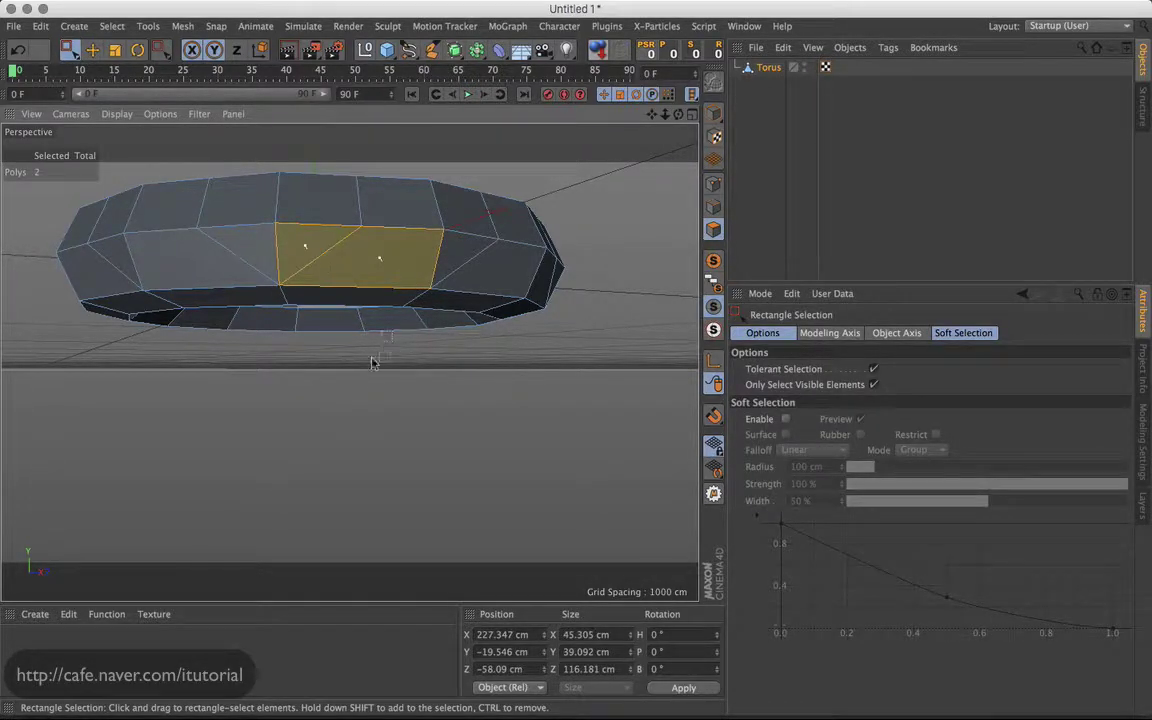
pyautogui.click(345, 335)
pyautogui.click(341, 265)
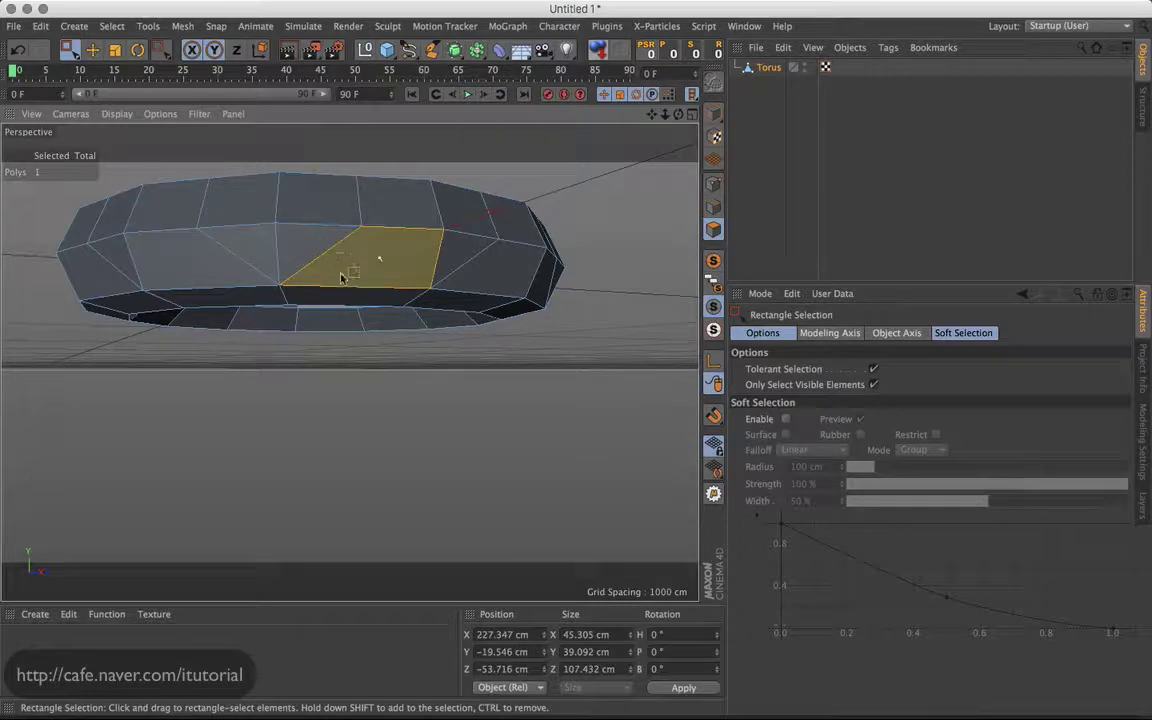
pyautogui.moveTo(425, 298)
pyautogui.keyDown('alt'); pyautogui.mouseDown()
pyautogui.moveTo(437, 350)
pyautogui.moveTo(532, 342)
pyautogui.moveTo(628, 281)
pyautogui.moveTo(586, 301)
pyautogui.moveTo(615, 271)
pyautogui.mouseUp(); pyautogui.keyUp('alt')
pyautogui.click(436, 343)
pyautogui.press('u')
pyautogui.press('l')
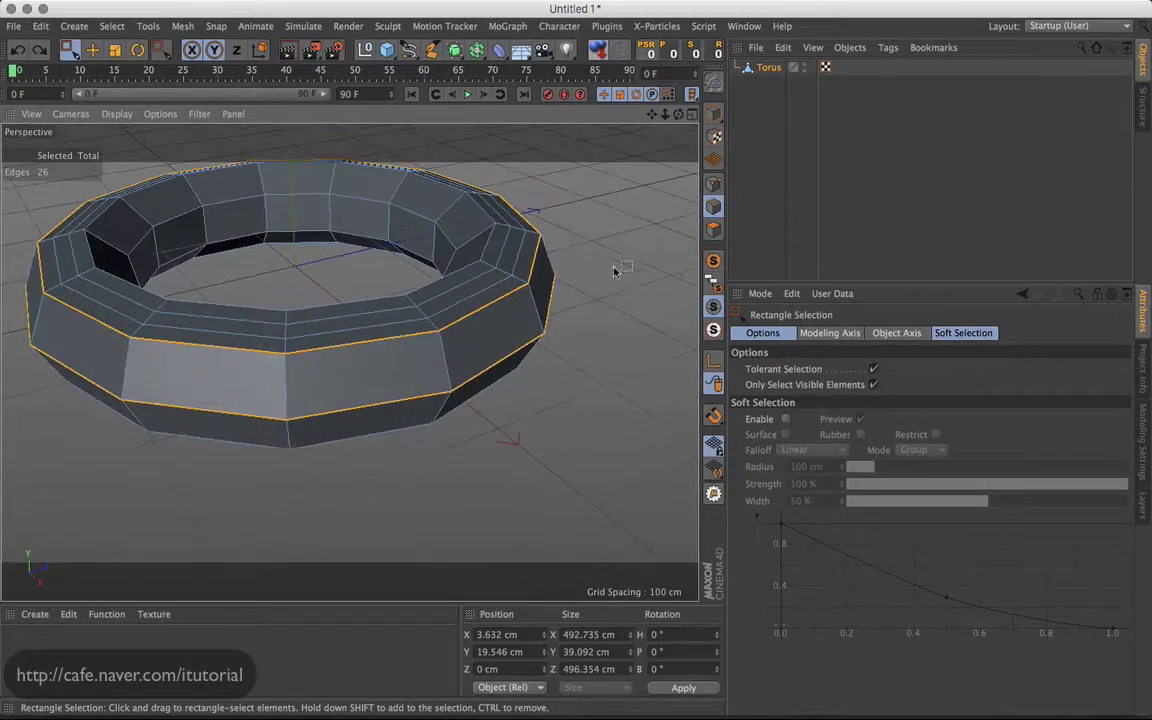
# Step: Apply Connect Points/Edges to the two selected outer loops, adding edges across the neighbouring faces
pyautogui.rightClick(593, 255)
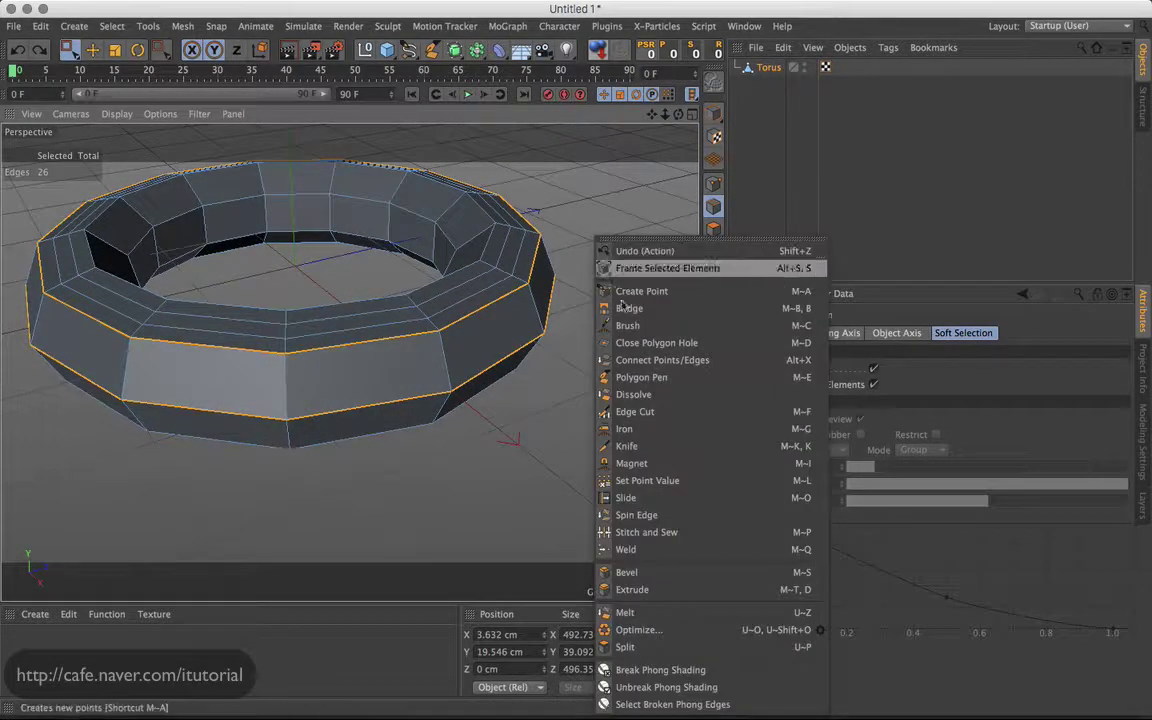
pyautogui.click(663, 362)
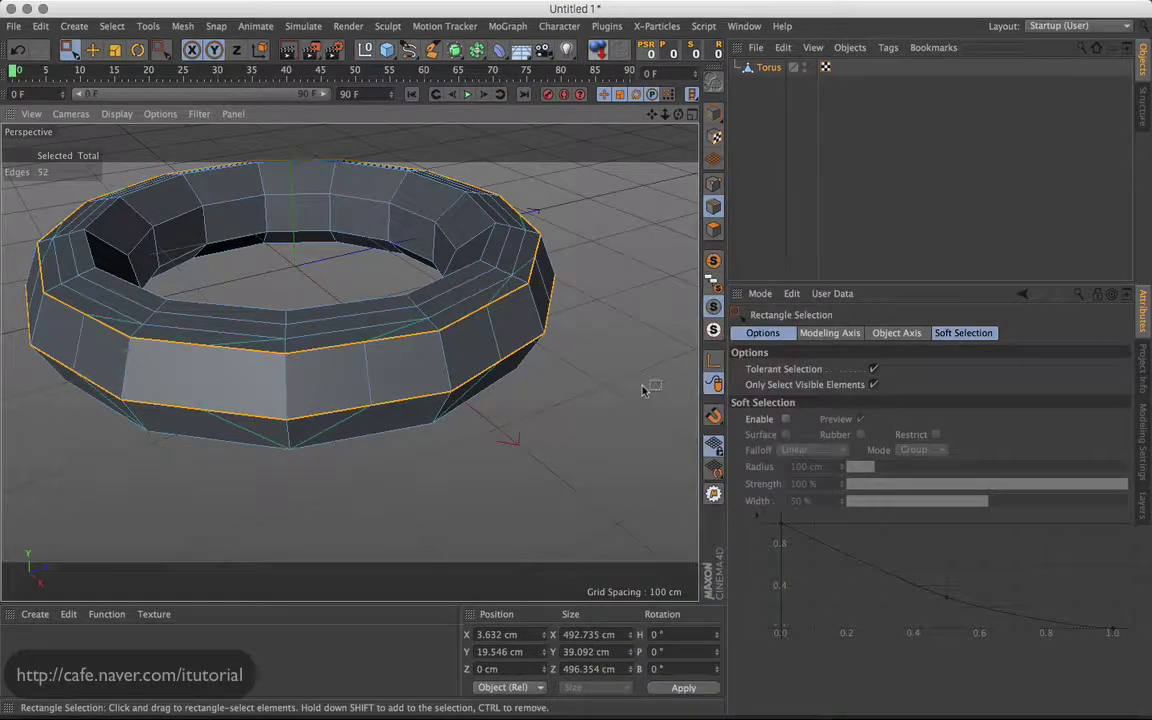
pyautogui.moveTo(533, 374)
pyautogui.keyDown('alt'); pyautogui.mouseDown()
pyautogui.moveTo(395, 318)
pyautogui.moveTo(514, 334)
pyautogui.moveTo(386, 342)
pyautogui.mouseUp(); pyautogui.keyUp('alt')
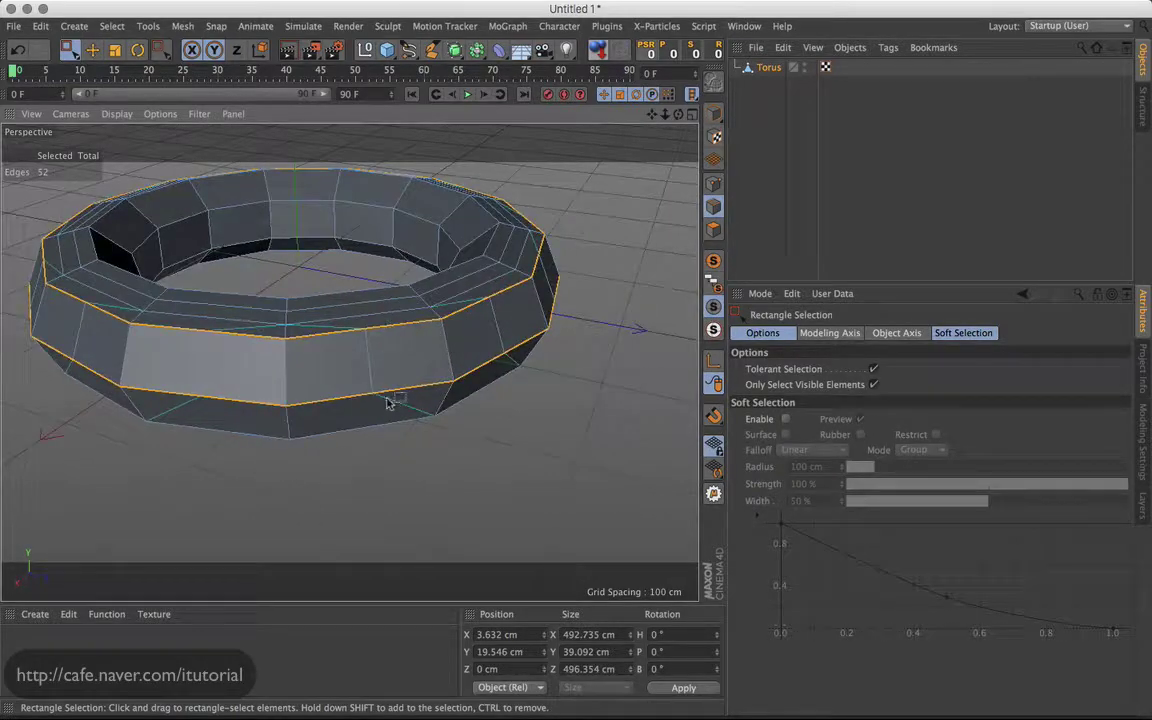
pyautogui.moveTo(391, 399)
pyautogui.keyDown('alt'); pyautogui.mouseDown()
pyautogui.moveTo(543, 362)
pyautogui.moveTo(380, 336)
pyautogui.moveTo(468, 301)
pyautogui.moveTo(453, 300)
pyautogui.mouseUp(); pyautogui.keyUp('alt')
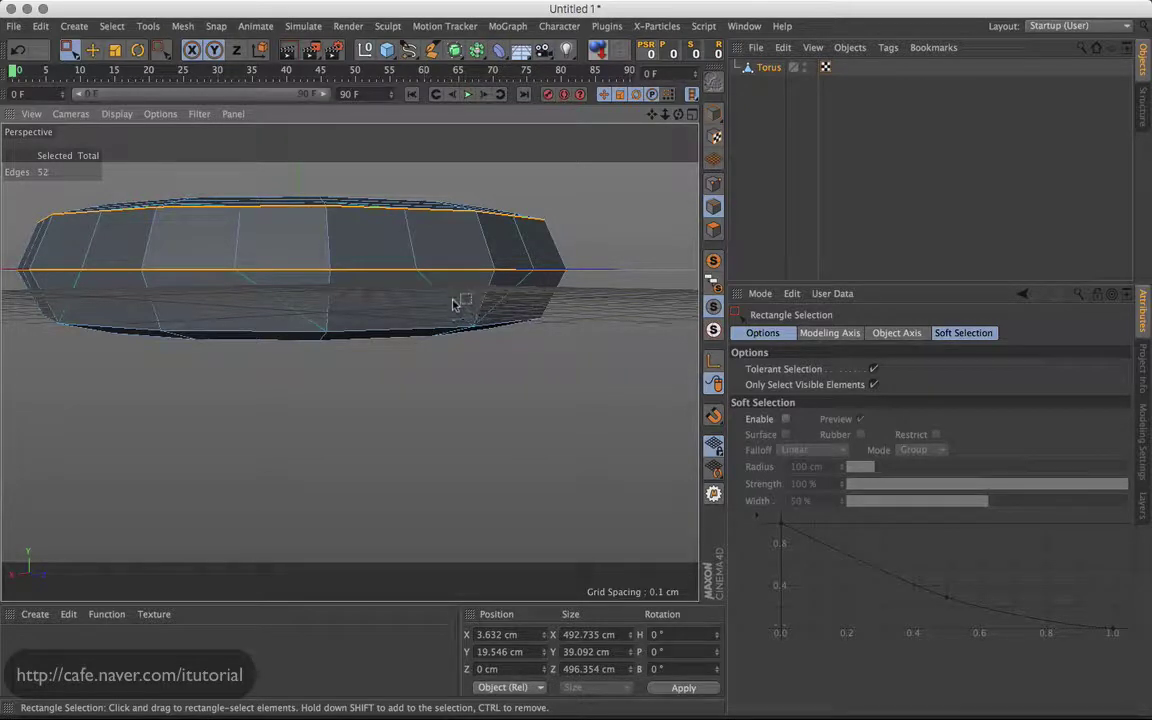
pyautogui.click(200, 118)
pyautogui.click(251, 554)
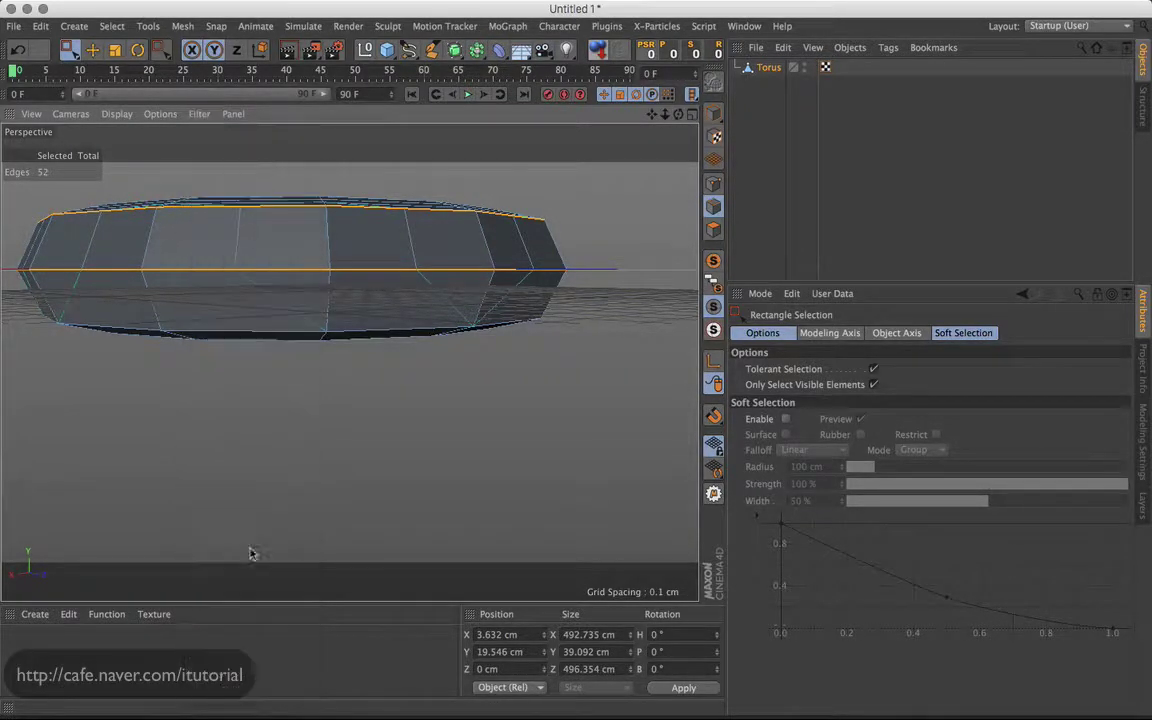
pyautogui.moveTo(458, 324)
pyautogui.keyDown('alt'); pyautogui.mouseDown()
pyautogui.moveTo(512, 368)
pyautogui.moveTo(486, 290)
pyautogui.mouseUp(); pyautogui.keyUp('alt')
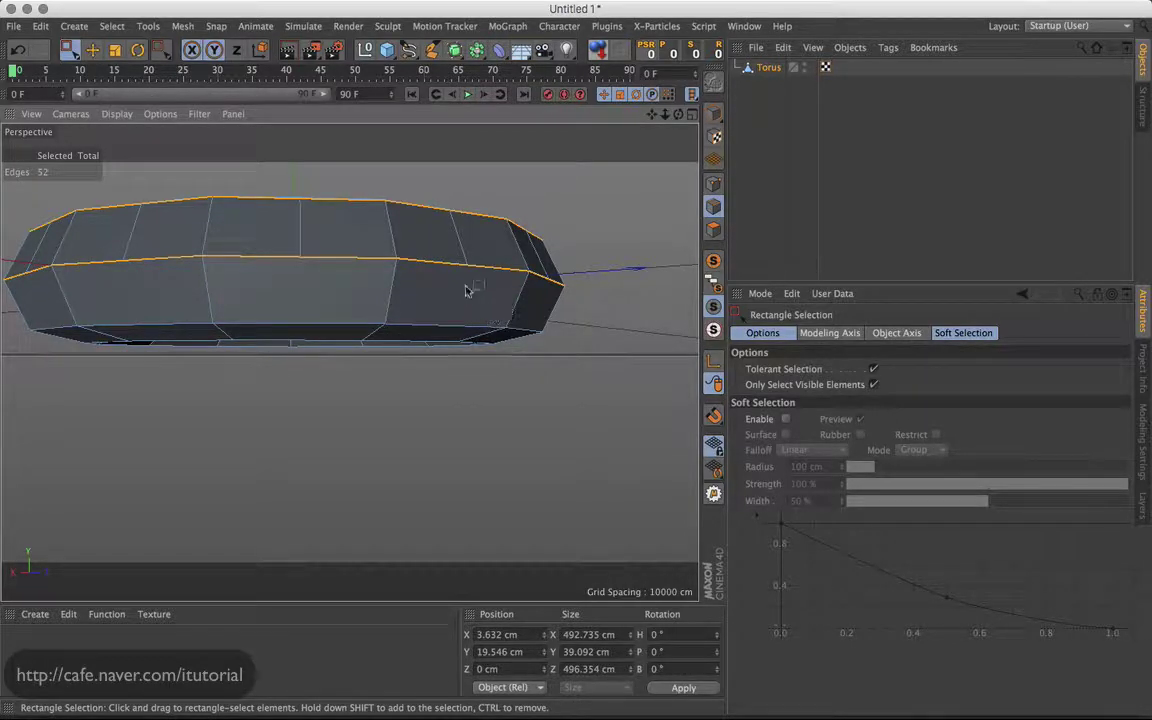
# Step: In polygon mode, select a face on the torus side to inspect the new loops
pyautogui.click(713, 229)
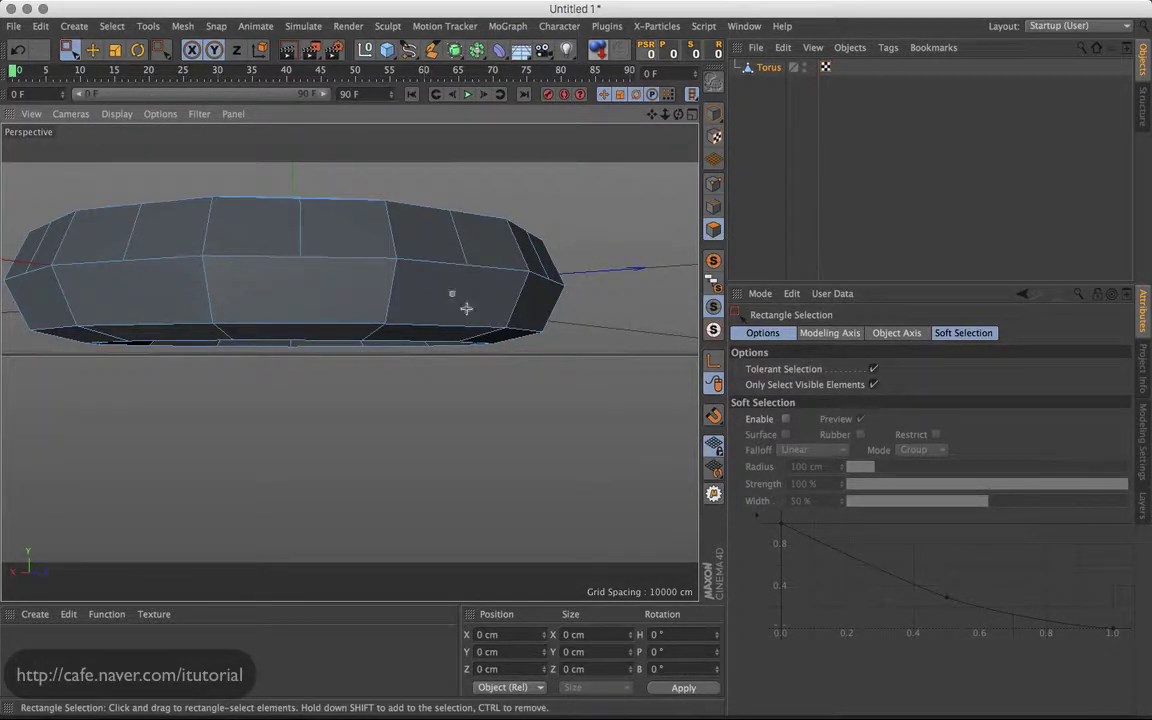
pyautogui.click(463, 300)
pyautogui.moveTo(461, 295)
pyautogui.keyDown('alt'); pyautogui.mouseDown()
pyautogui.moveTo(547, 362)
pyautogui.moveTo(490, 380)
pyautogui.mouseUp(); pyautogui.keyUp('alt')
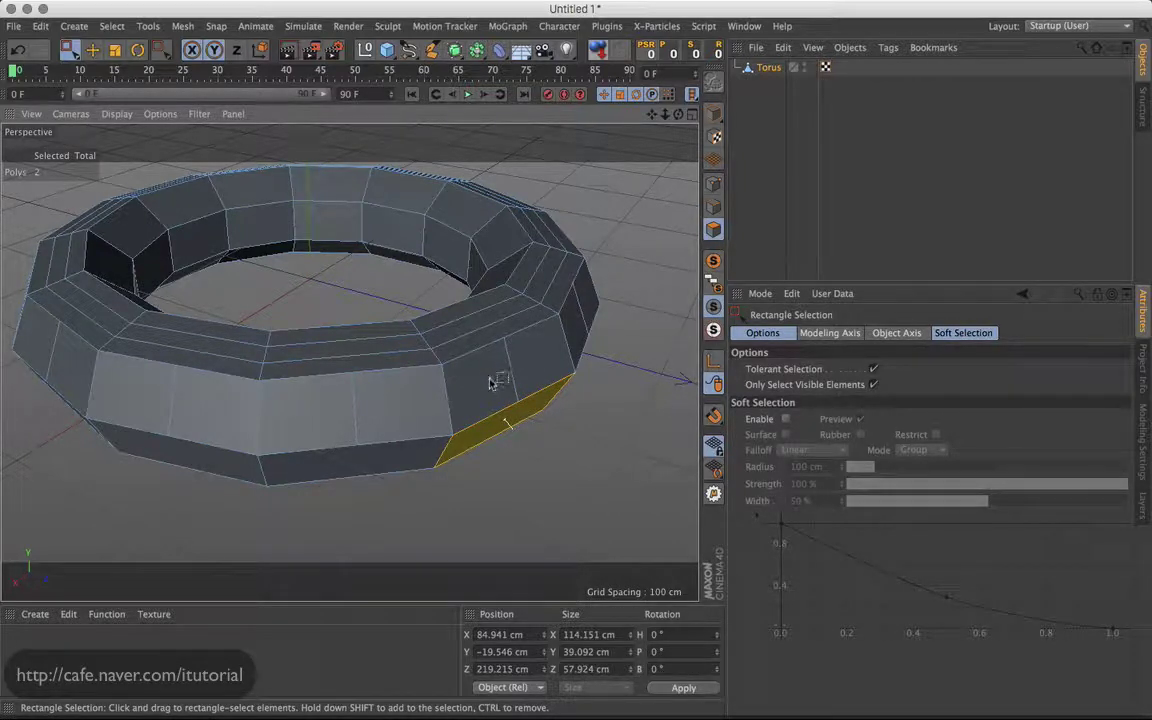
pyautogui.click(632, 367)
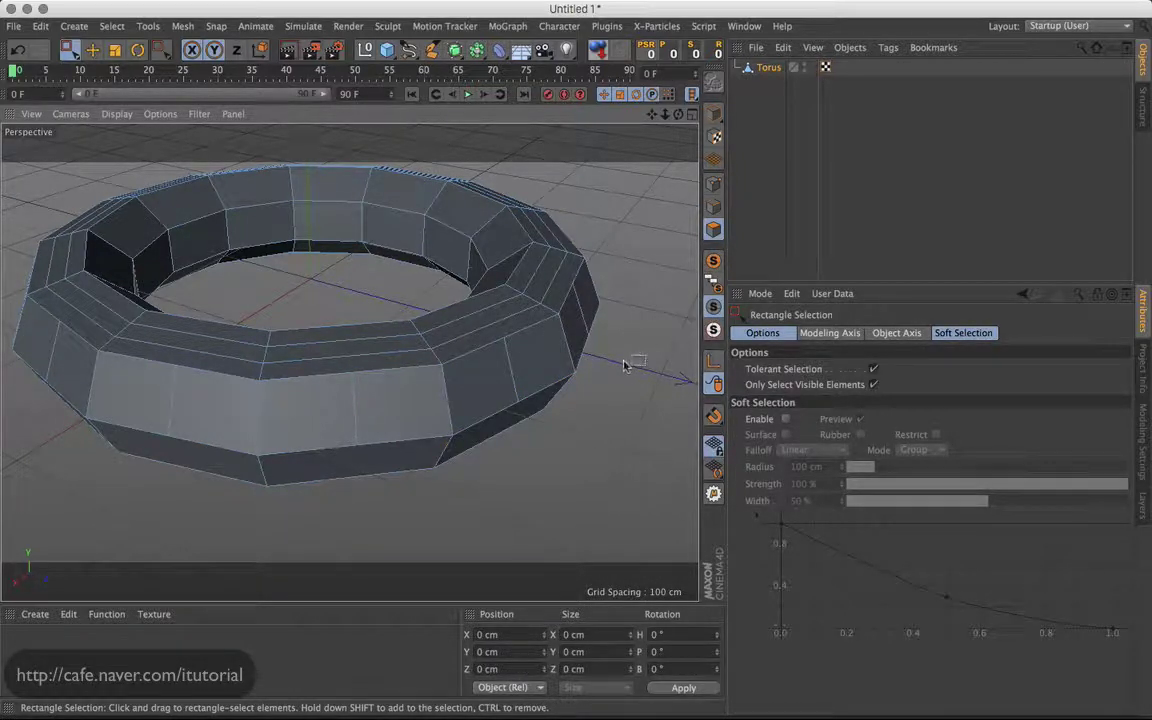
pyautogui.keyDown('alt'); pyautogui.moveTo(584, 360); pyautogui.dragTo(612, 288); pyautogui.keyUp('alt')
pyautogui.rightClick(623, 262)
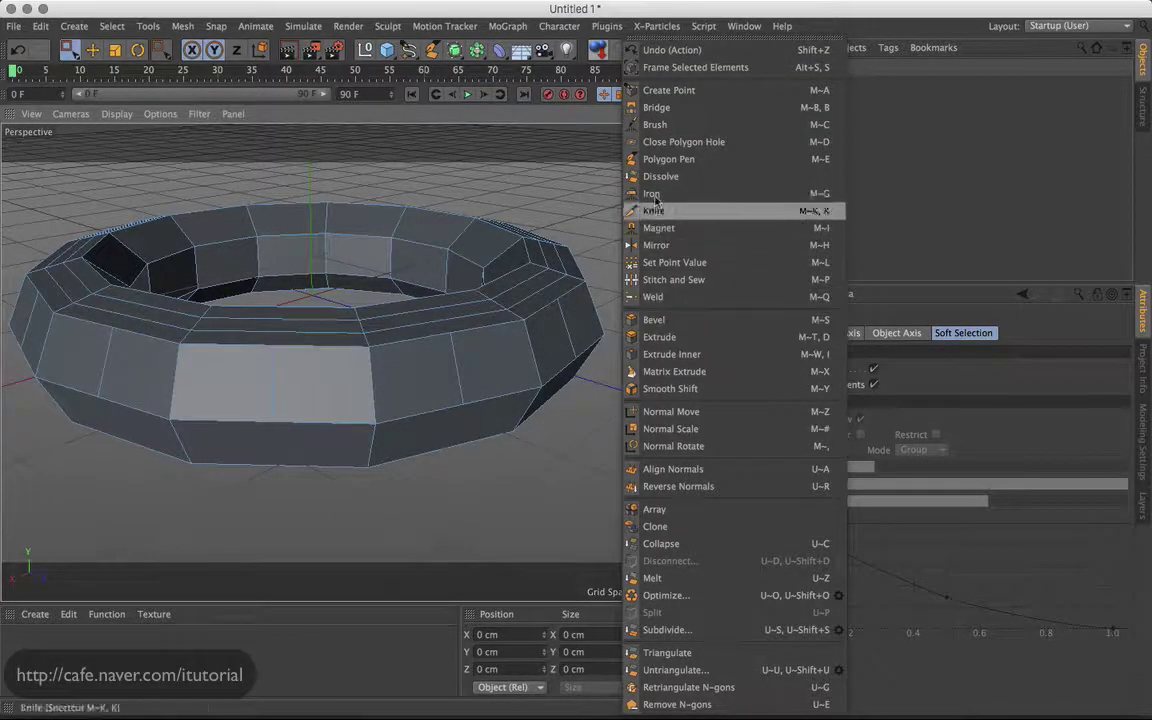
pyautogui.click(566, 213)
pyautogui.moveTo(480, 262); pyautogui.dragTo(634, 293)
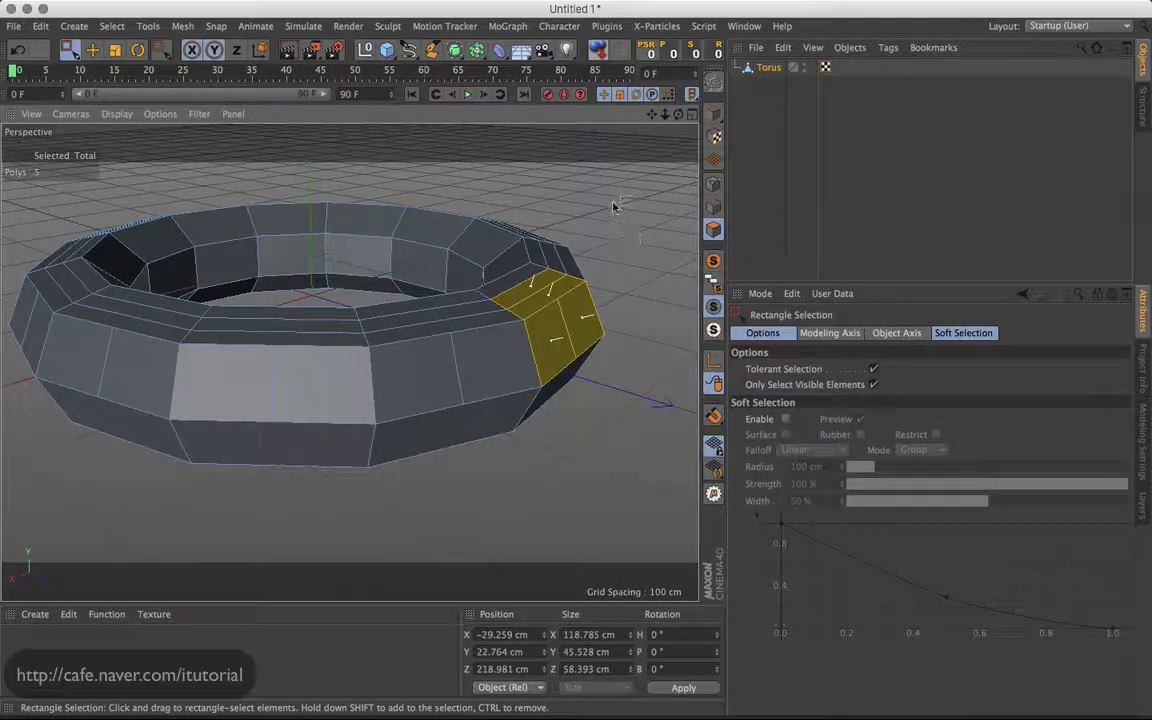
pyautogui.rightClick(622, 230)
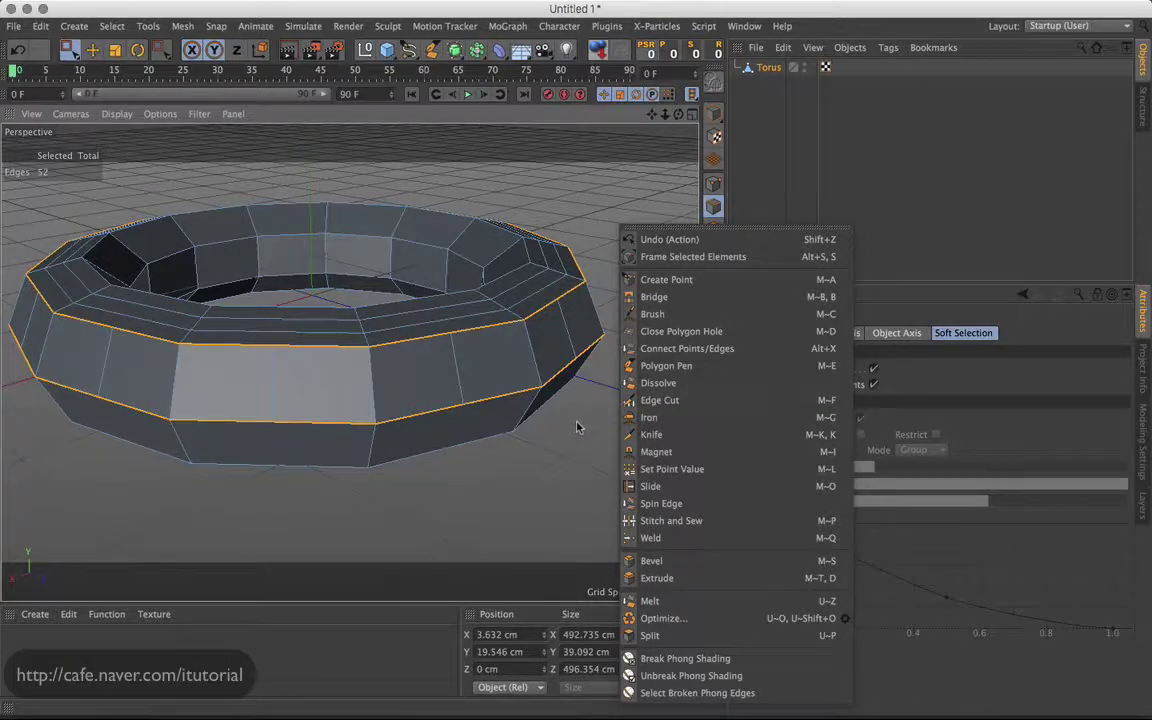
pyautogui.click(577, 427)
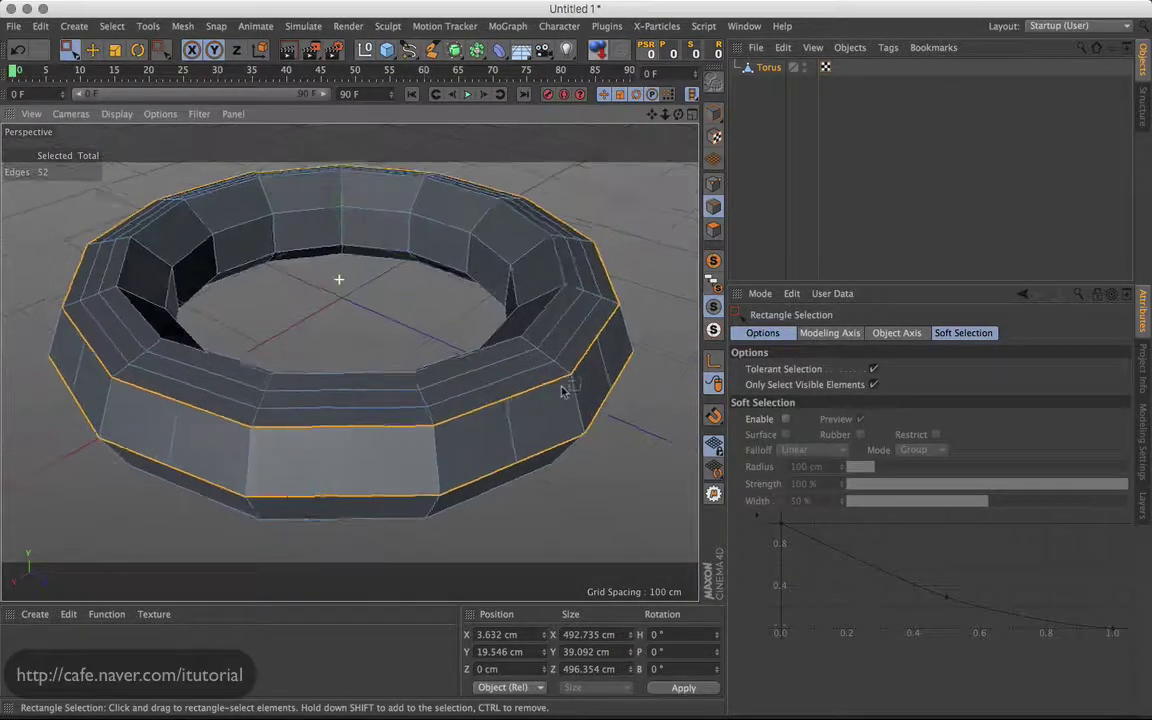